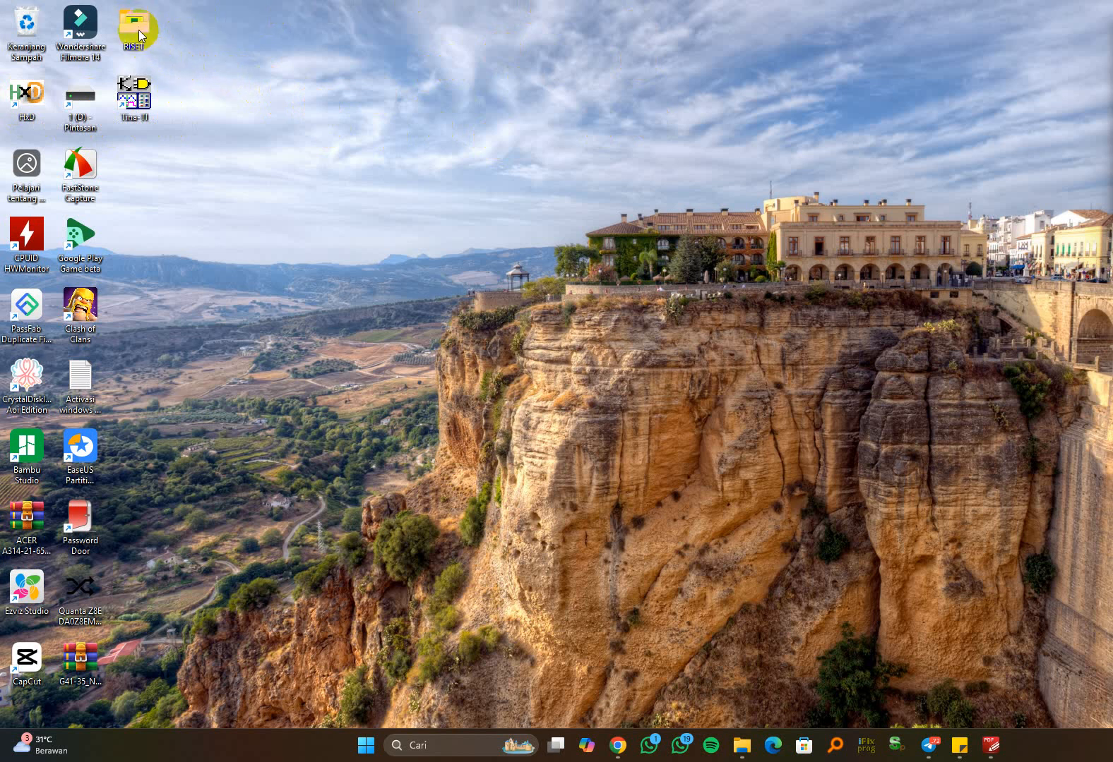
Step: Refresh the desktop and open the RISET folder
right_click(373, 78)
left_click(412, 135)
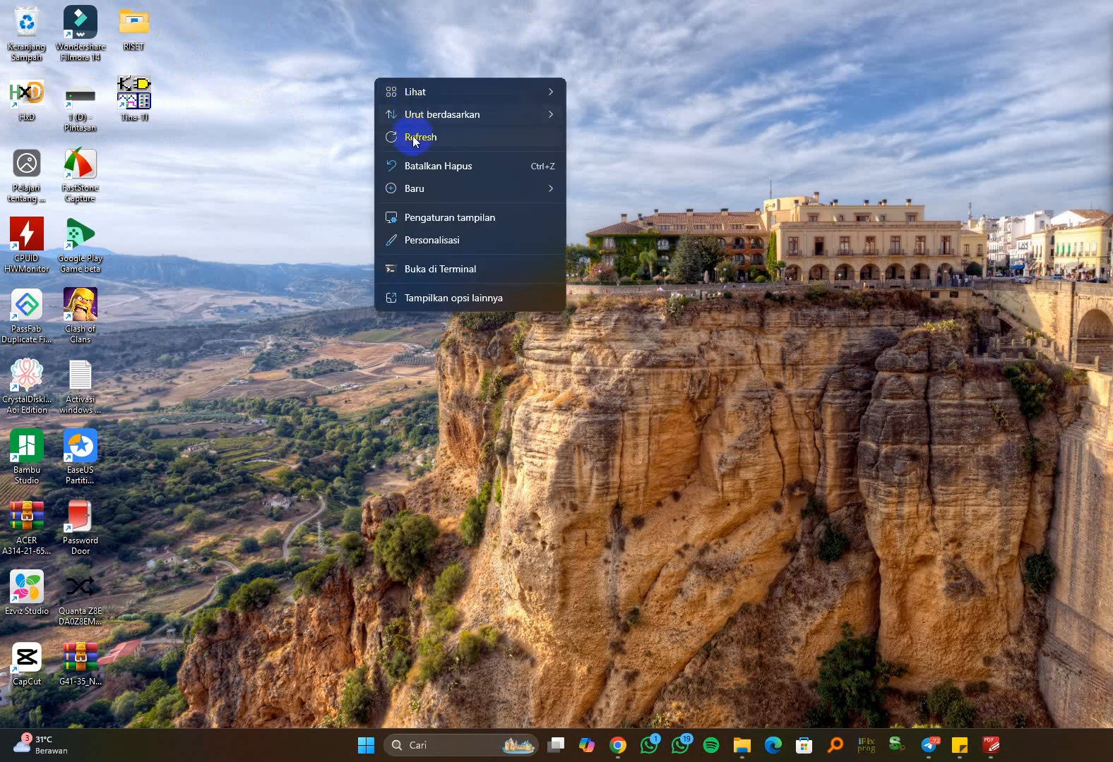
double_click(151, 29)
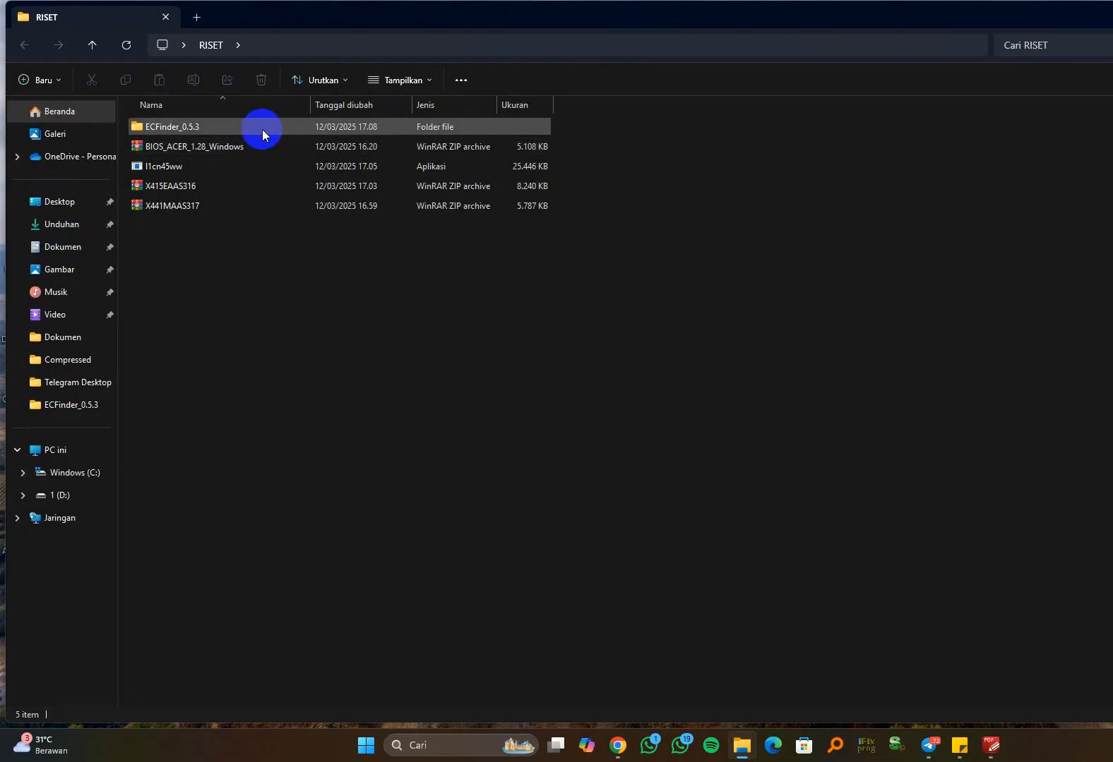
Step: Look through the contents of the ECFinder_0.5.3 folder and return to the RISET folder
left_click(265, 132)
double_click(266, 132)
left_click(266, 131)
left_click(208, 145)
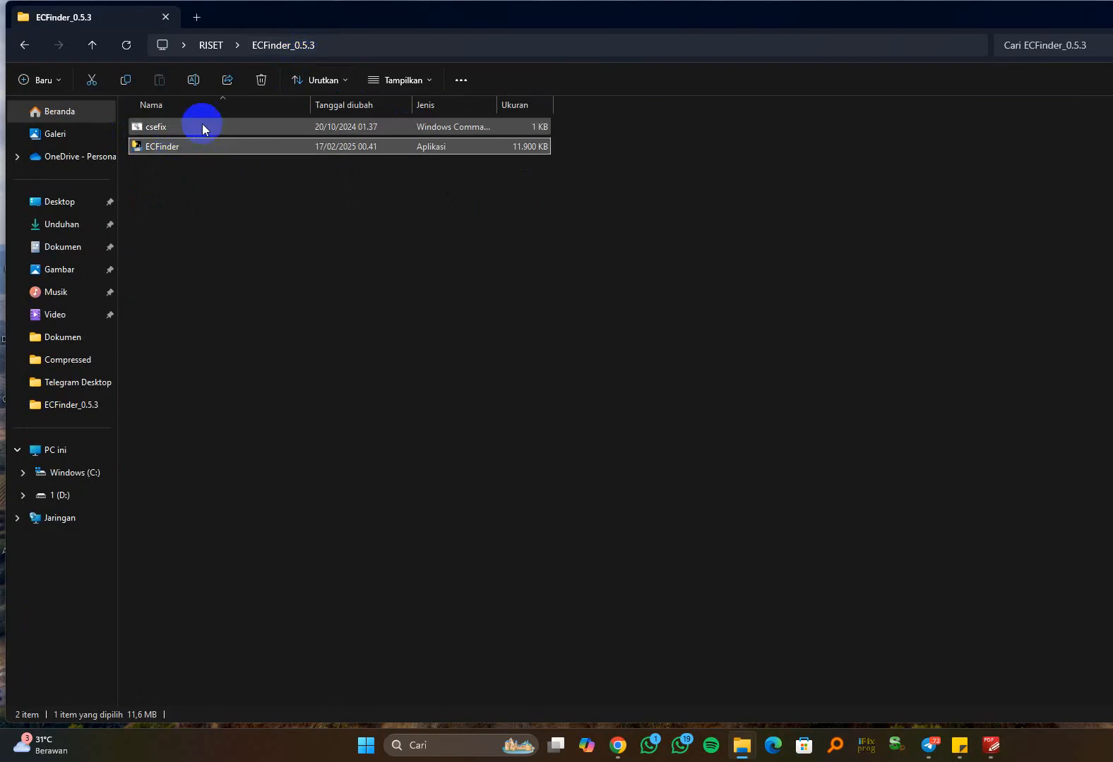
left_click(24, 46)
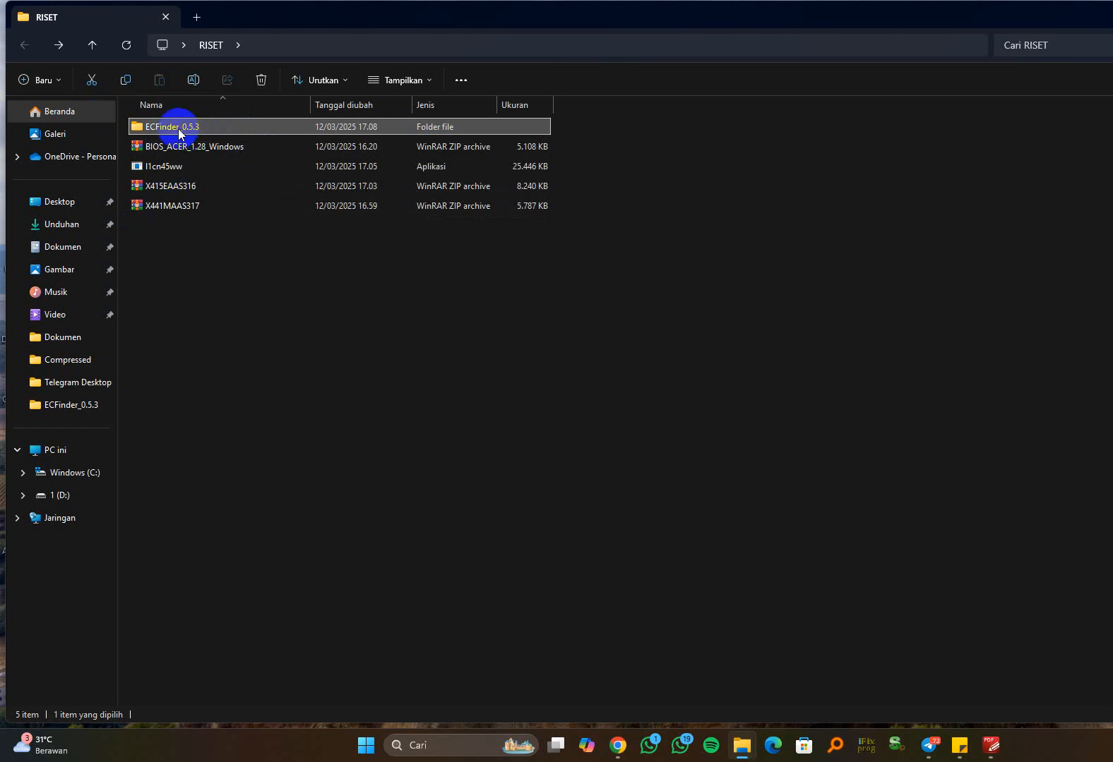
double_click(223, 128)
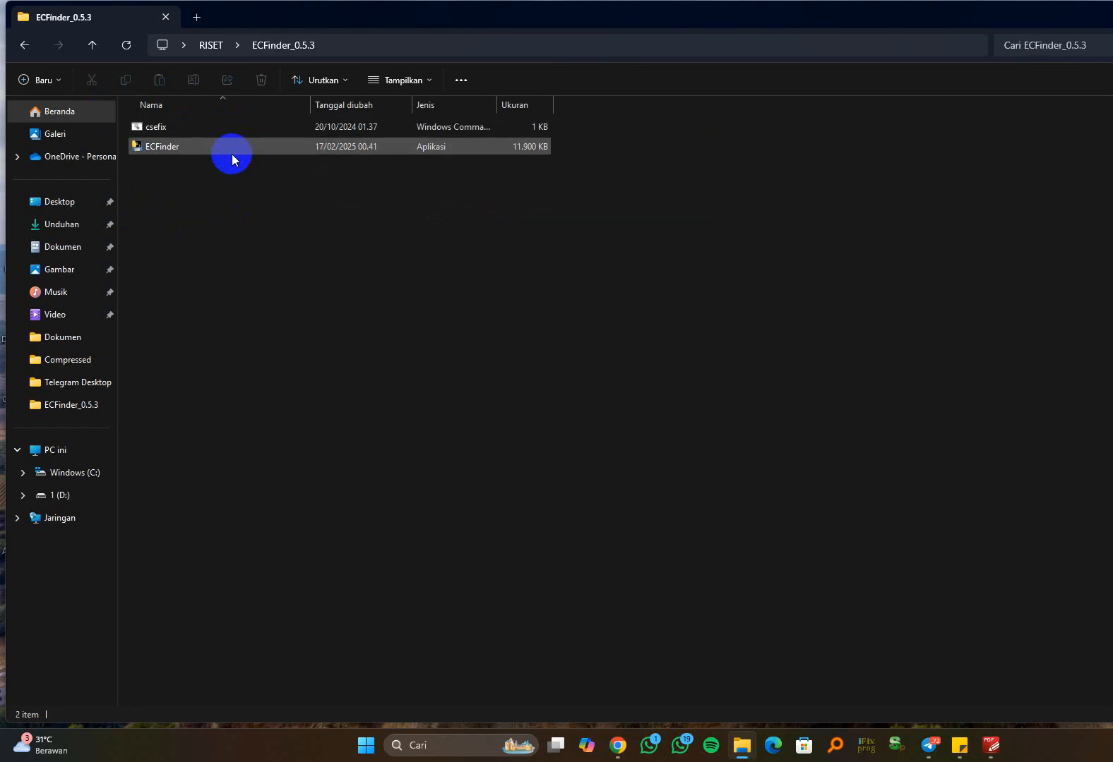
mouse_move(231, 153)
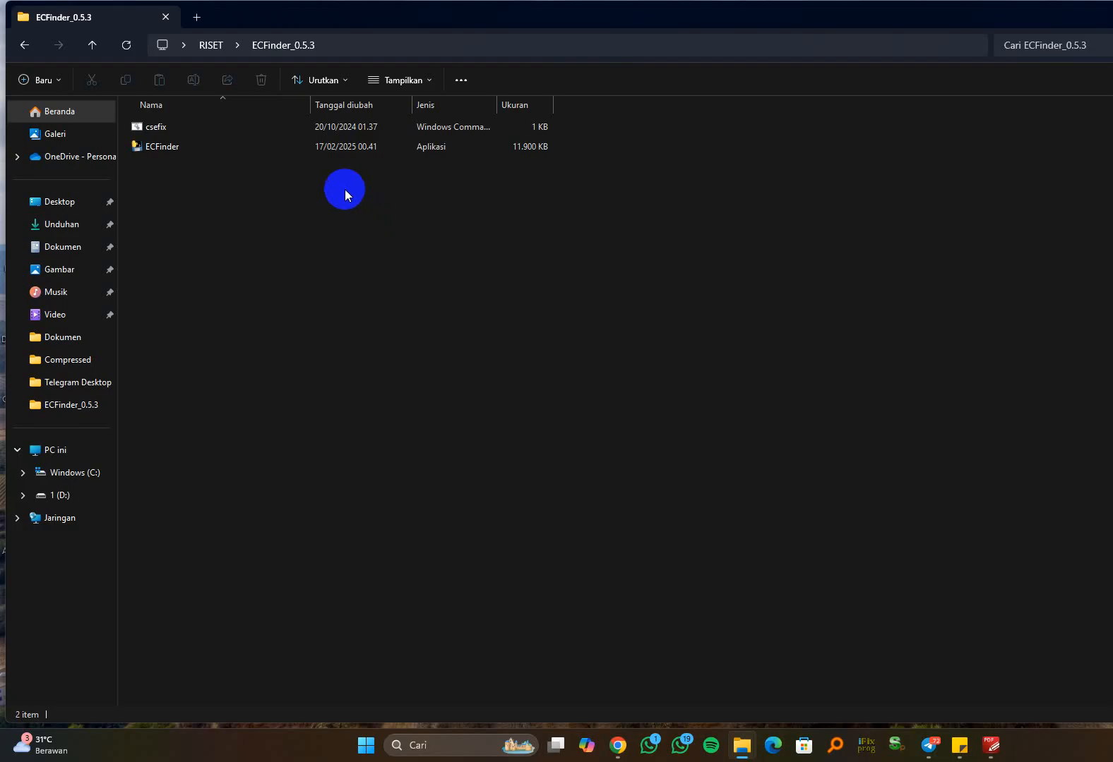
left_click(24, 44)
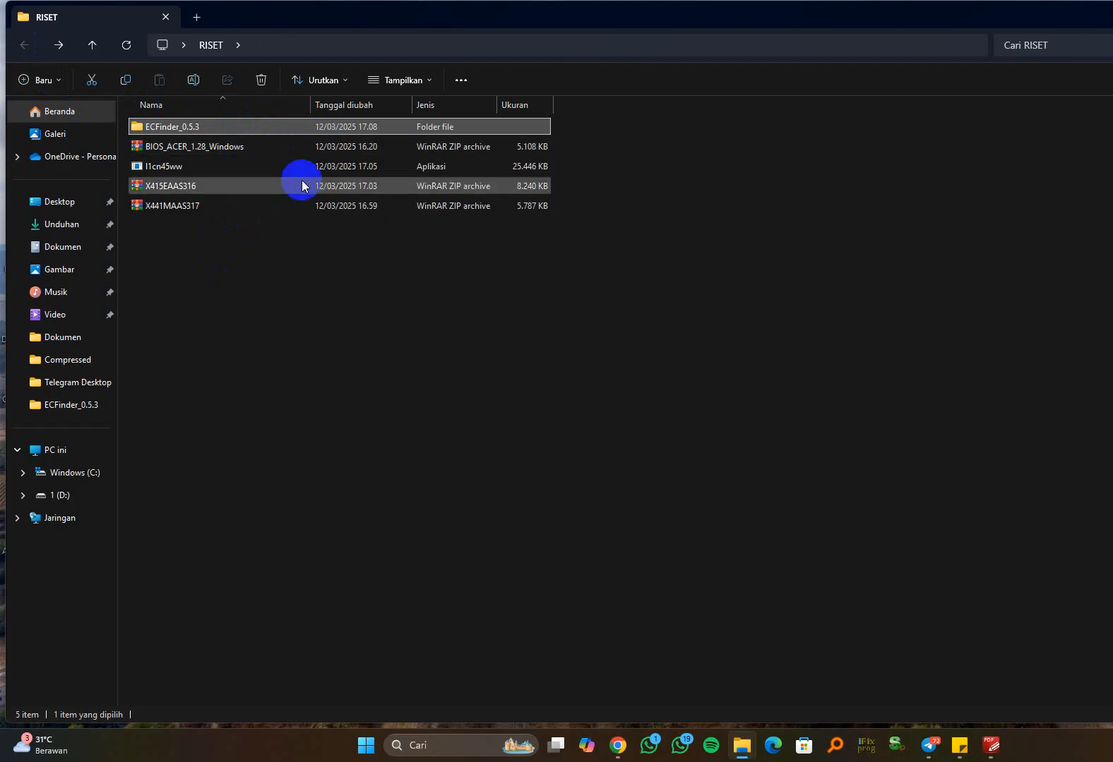
Step: Examine the BIOS files in the RISET folder: BIOS_ACER_1.28_Windows, l1cn45ww, X415EAAS316 and X441MAAS317
left_click(244, 147)
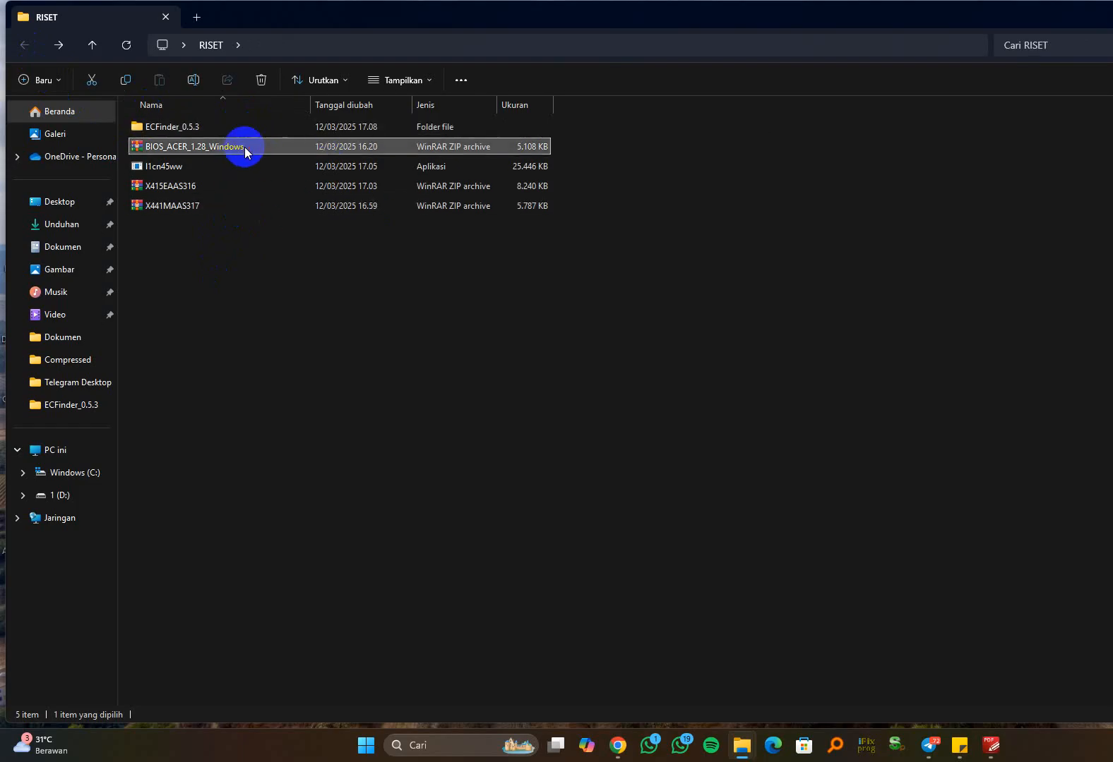
left_click(205, 184)
left_click(194, 210)
left_click(204, 187)
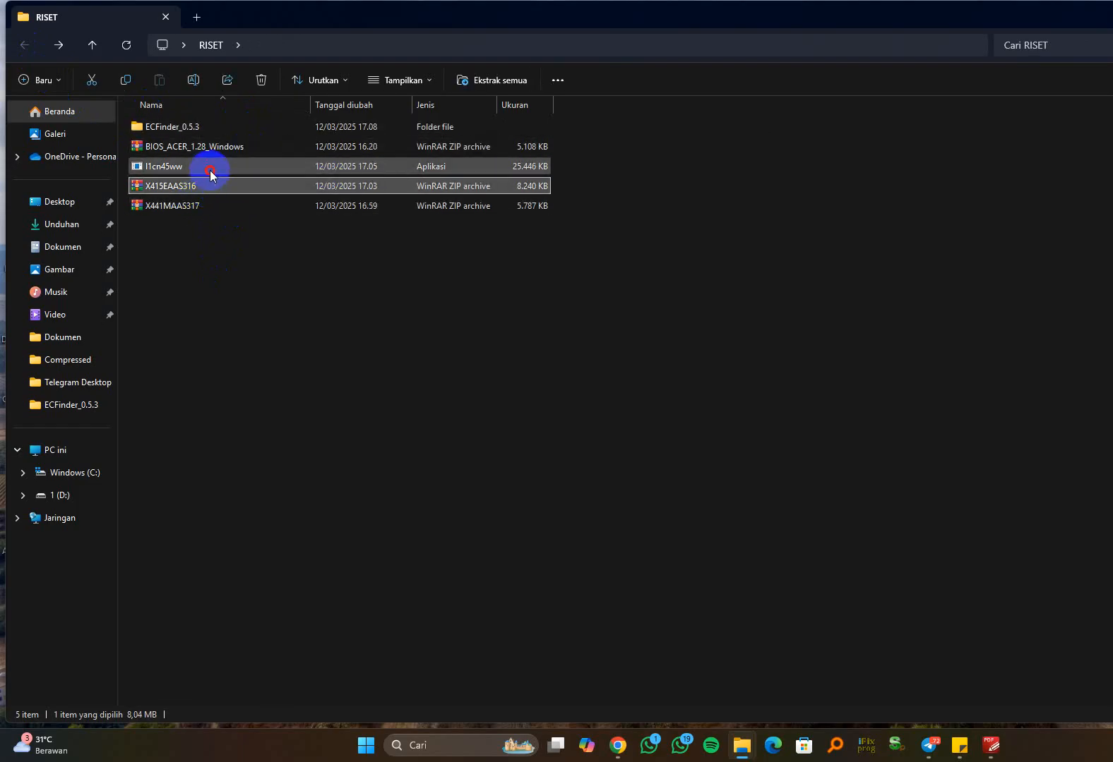
left_click(211, 174)
mouse_move(223, 164)
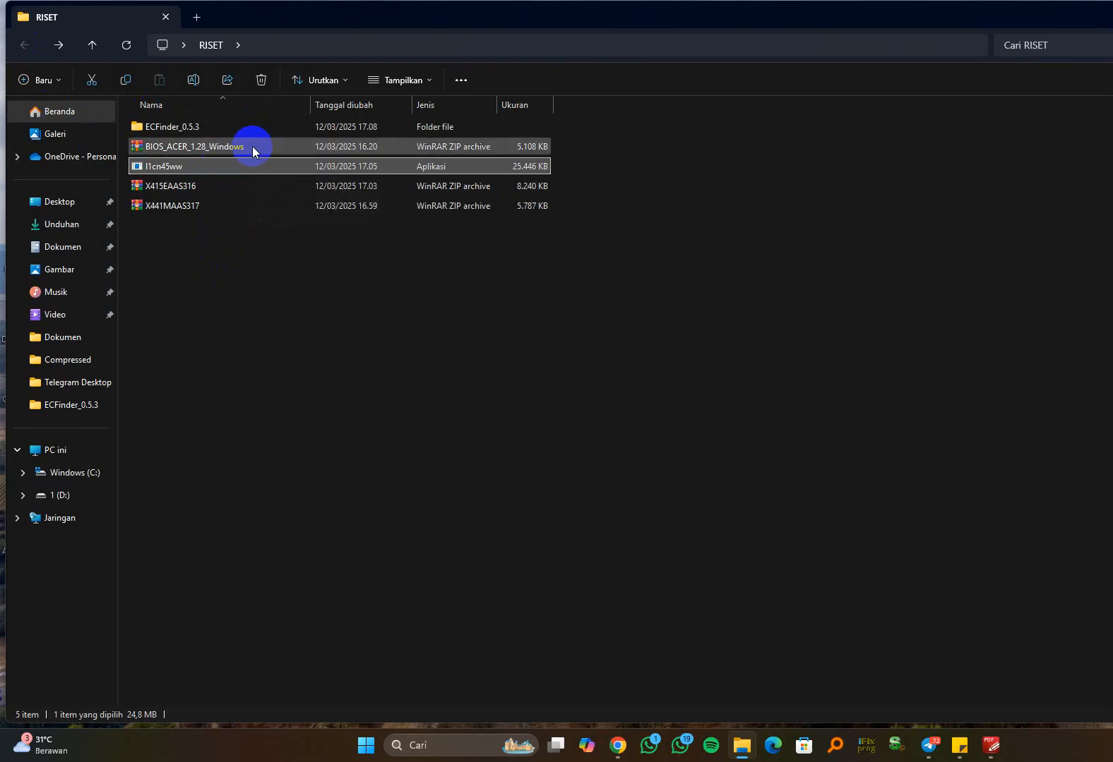
left_click(281, 239)
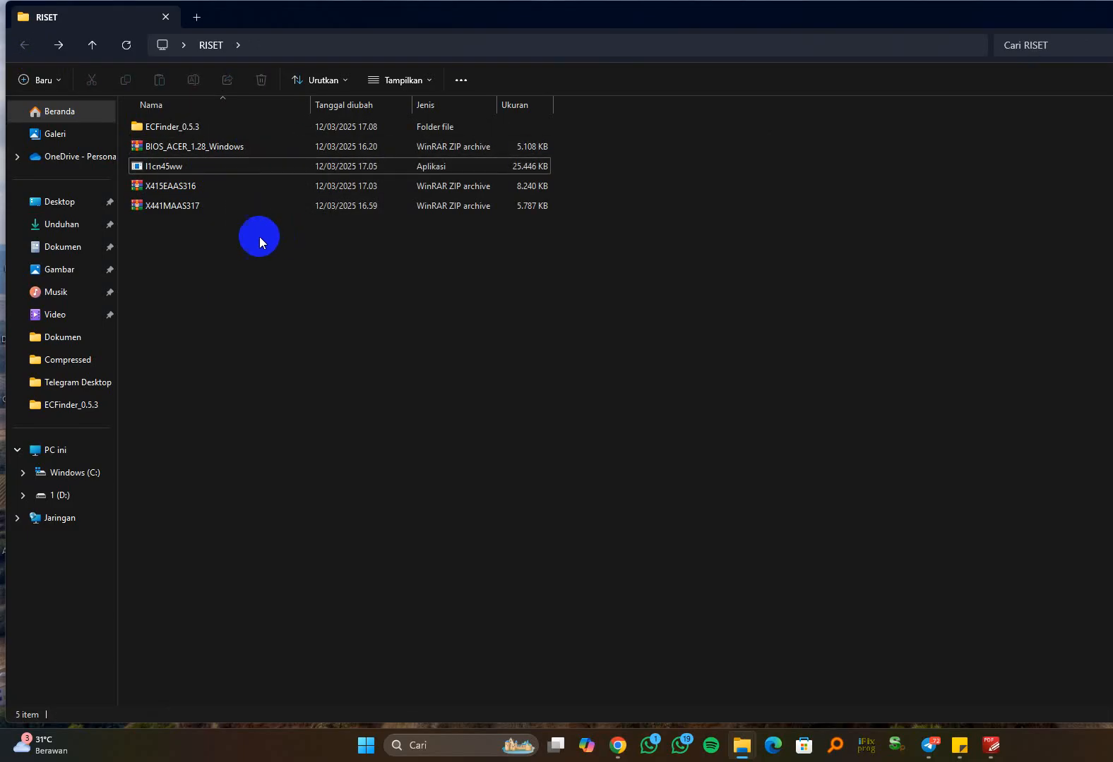
left_click(180, 210)
right_click(183, 209)
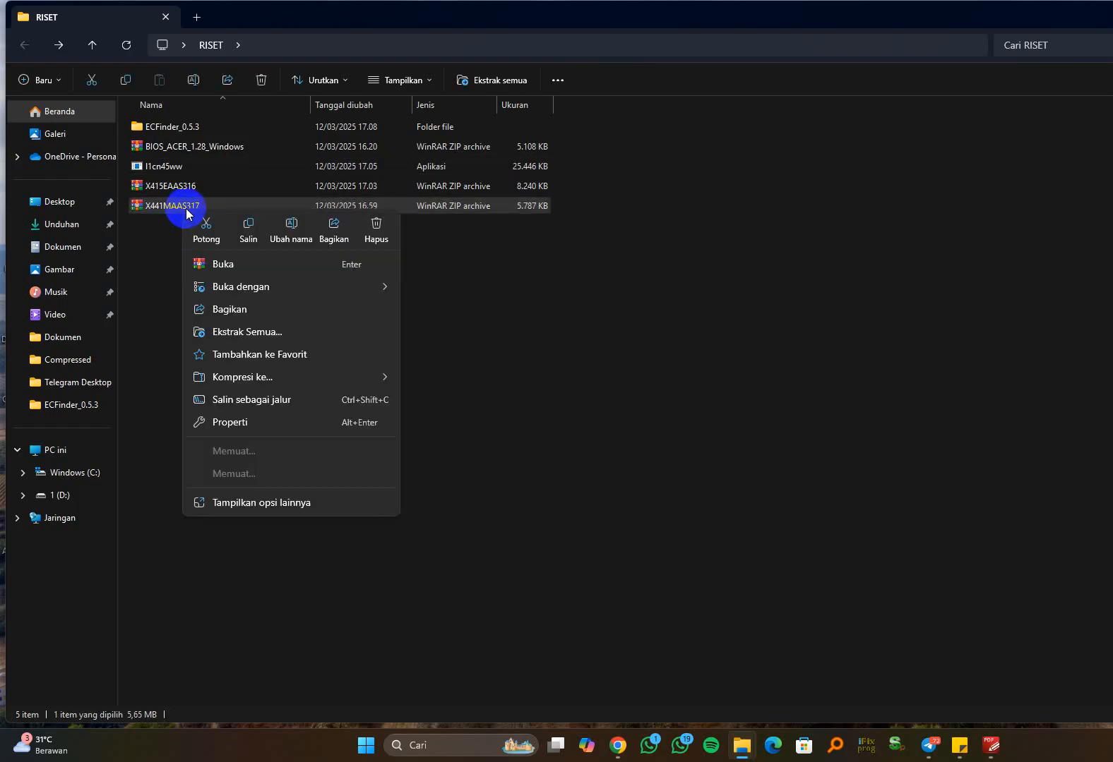
left_click(473, 286)
left_click(187, 212)
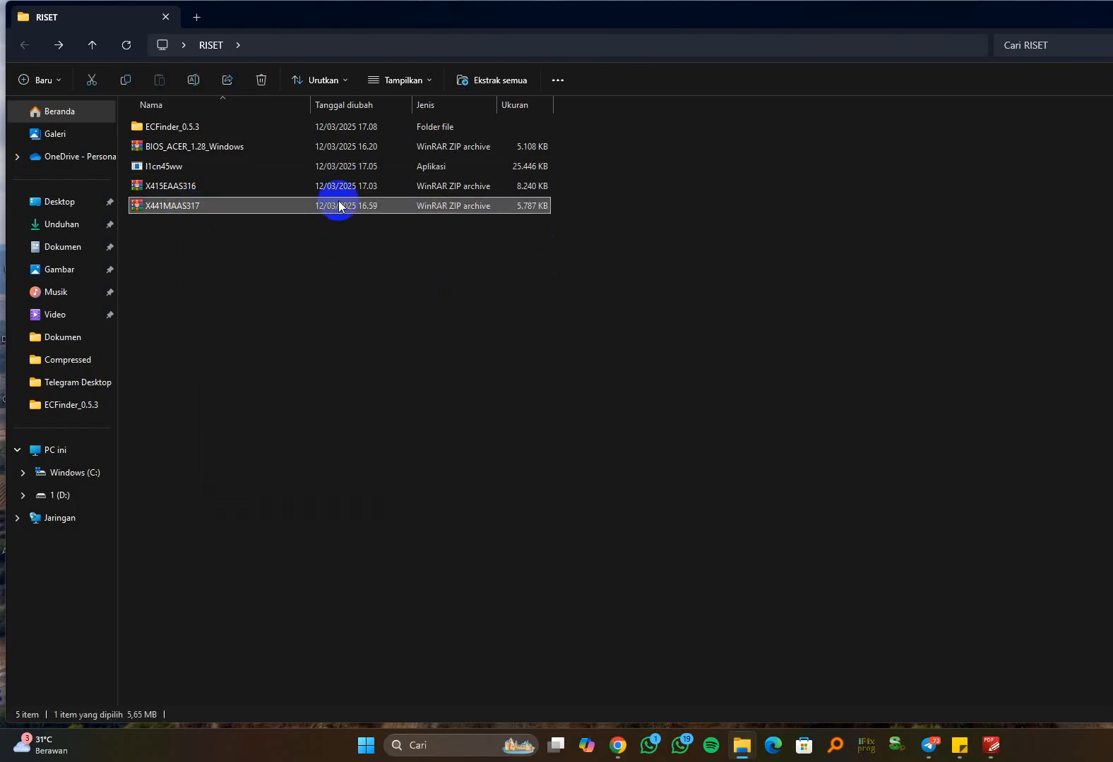
right_click(167, 207)
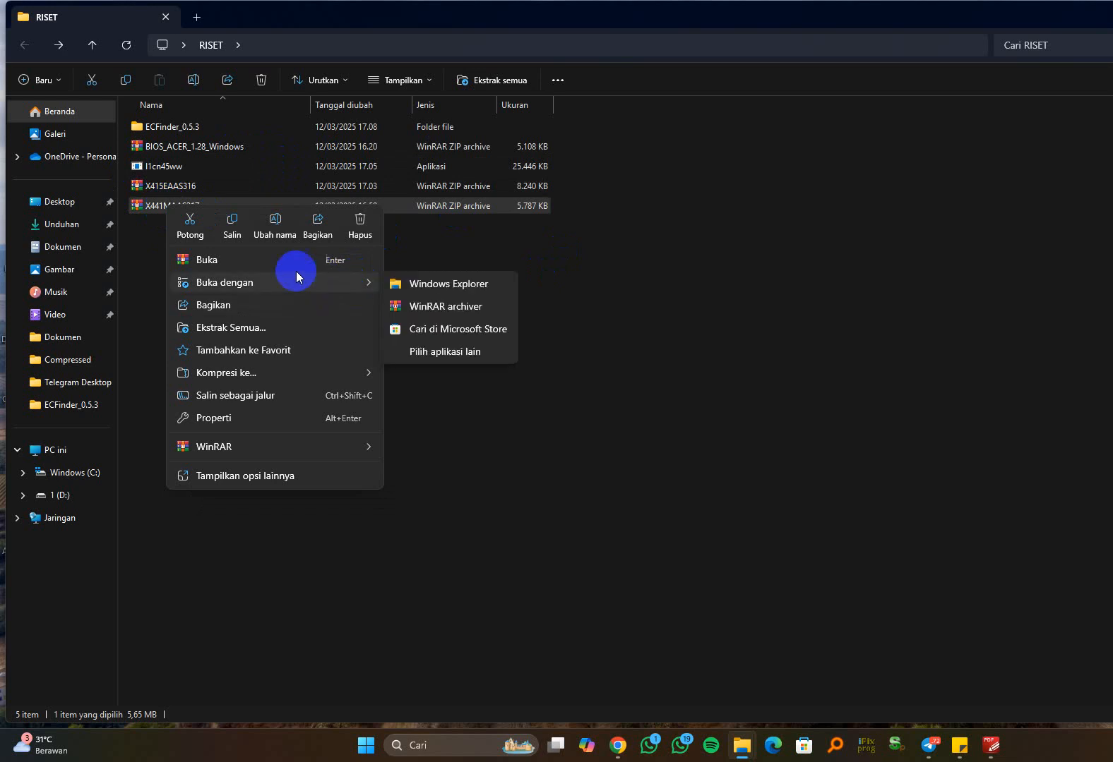
left_click(141, 239)
left_click(142, 238)
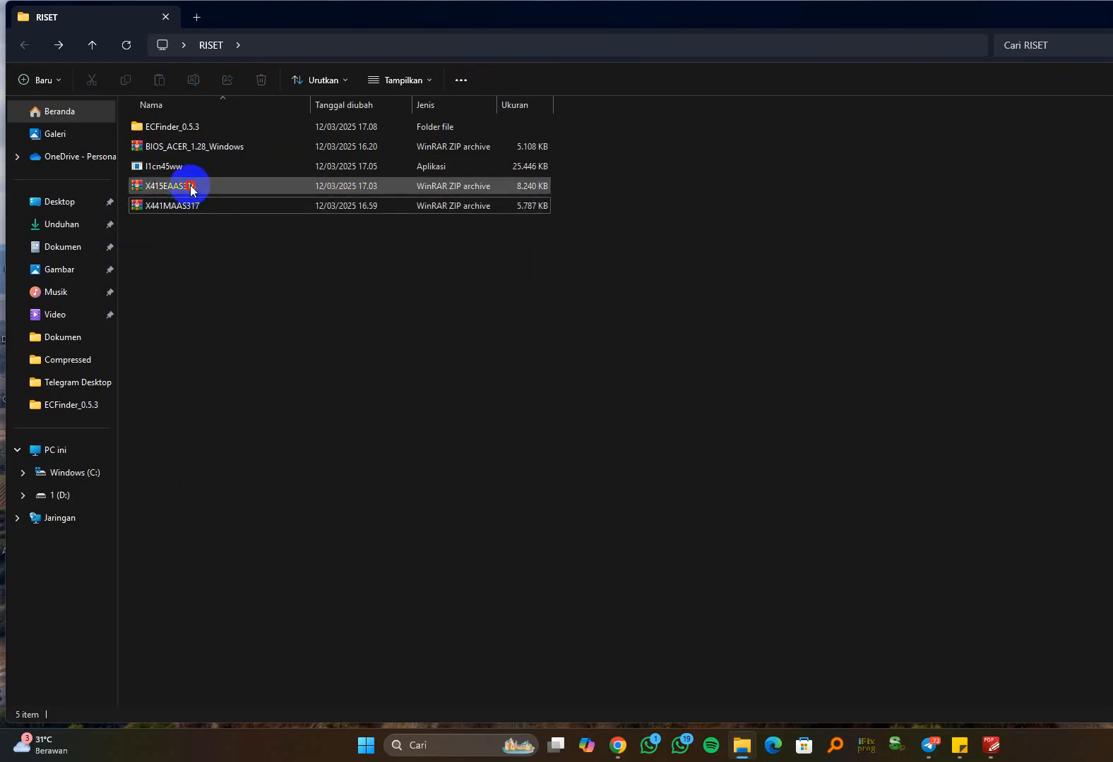
Step: Open the X441MAAS317 archive and extract its X441MA-AS.317 file into the RISET folder
left_click(185, 206)
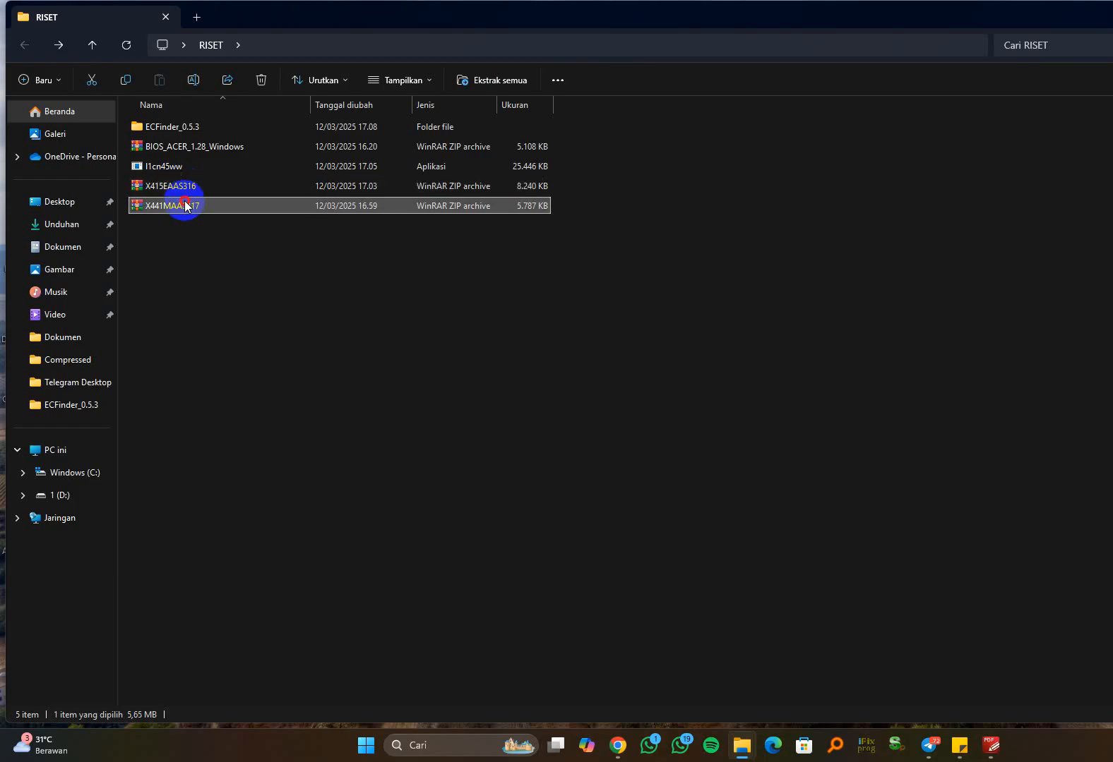
left_click(191, 188)
left_click(181, 205)
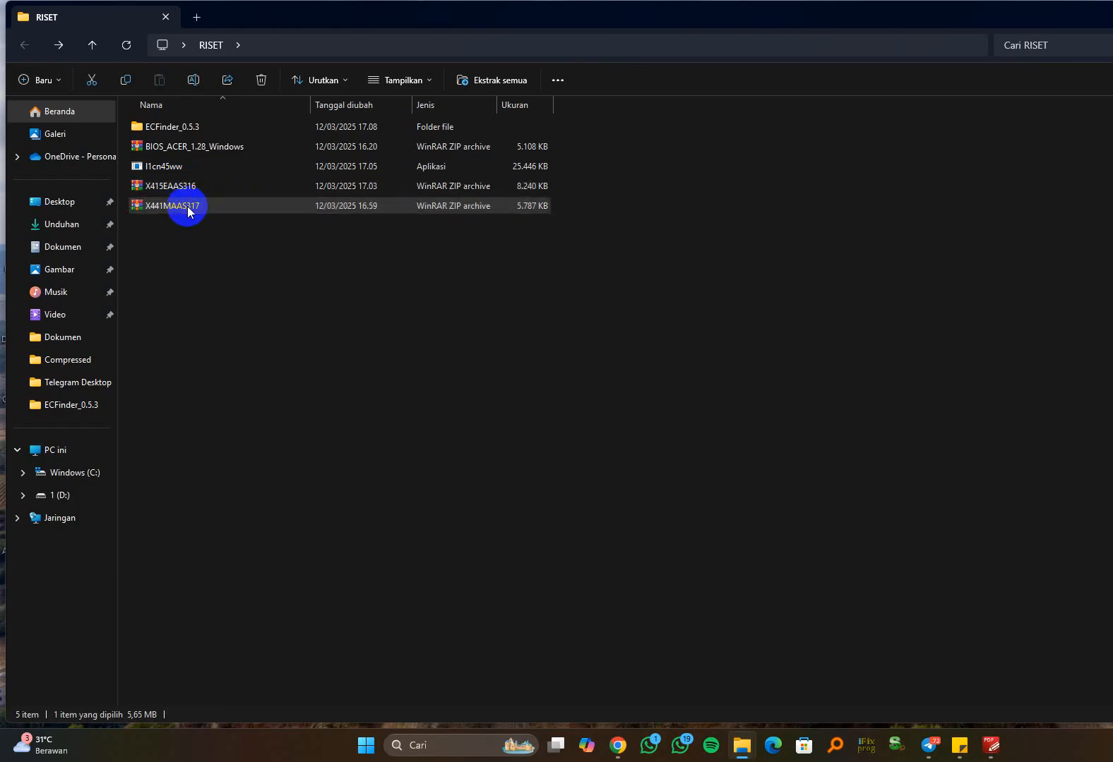
right_click(187, 212)
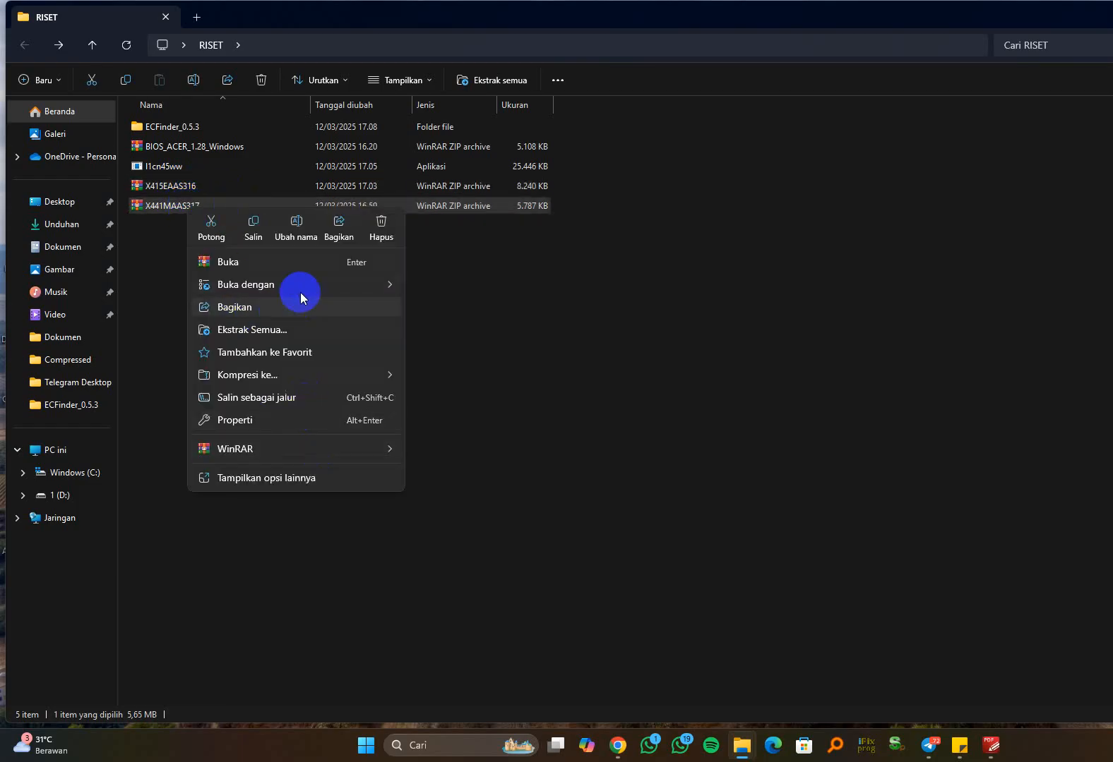
left_click(226, 263)
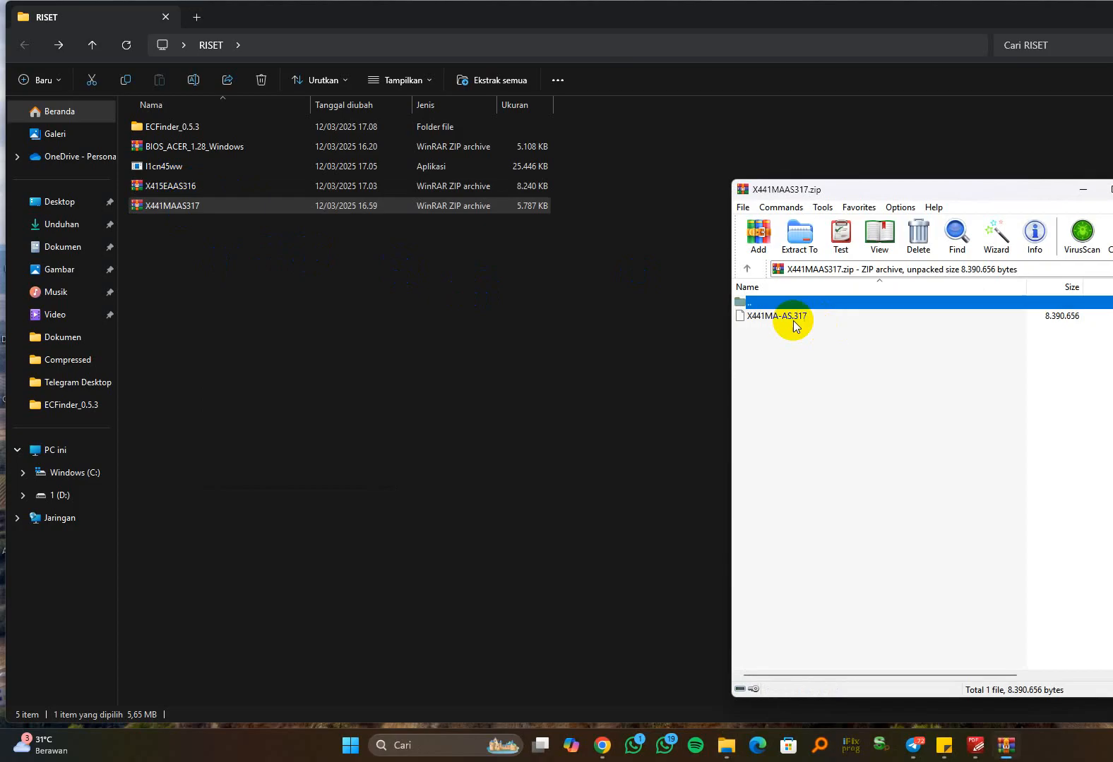
left_click_drag(791, 318, 506, 325)
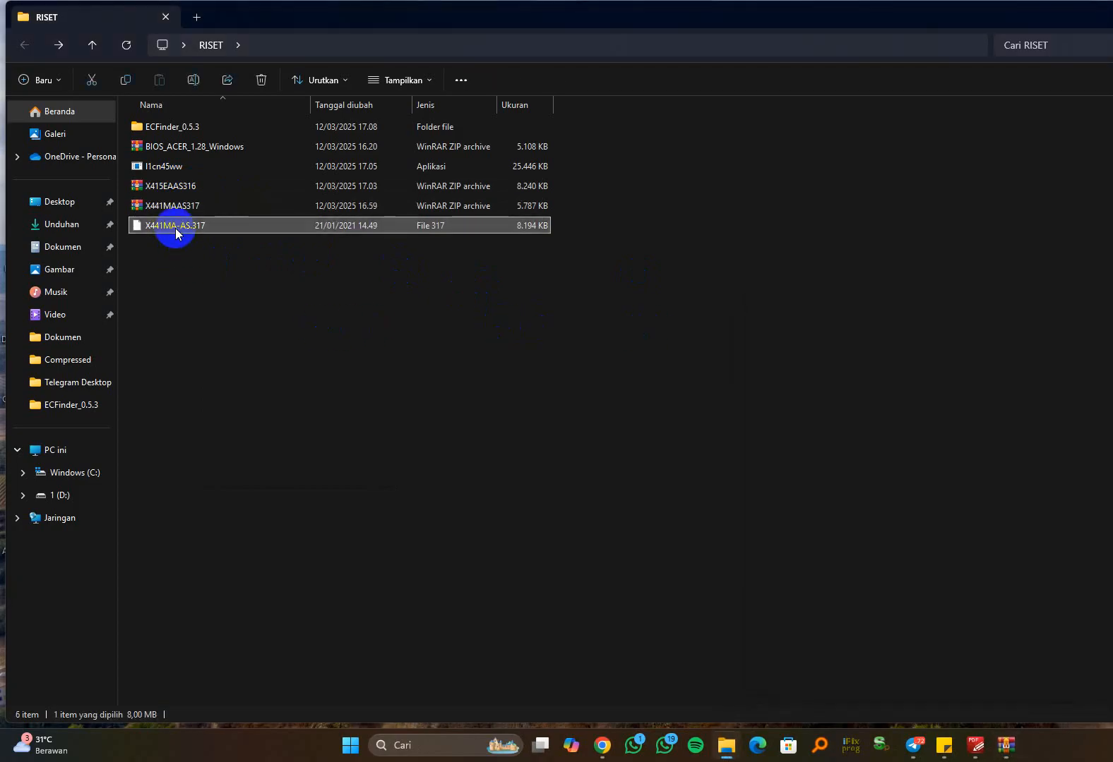
Step: Copy the extracted X441MA-AS.317 file from RISET into the ECFinder_0.5.3 folder
key("ctrl+c")
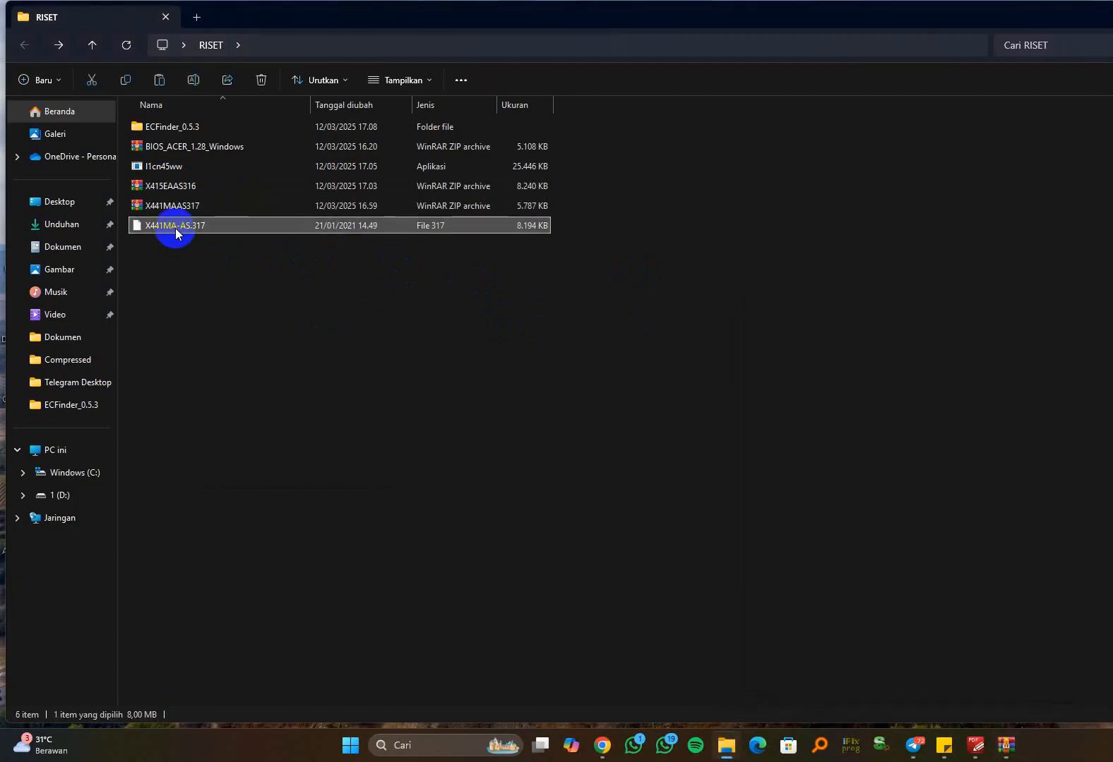
double_click(190, 132)
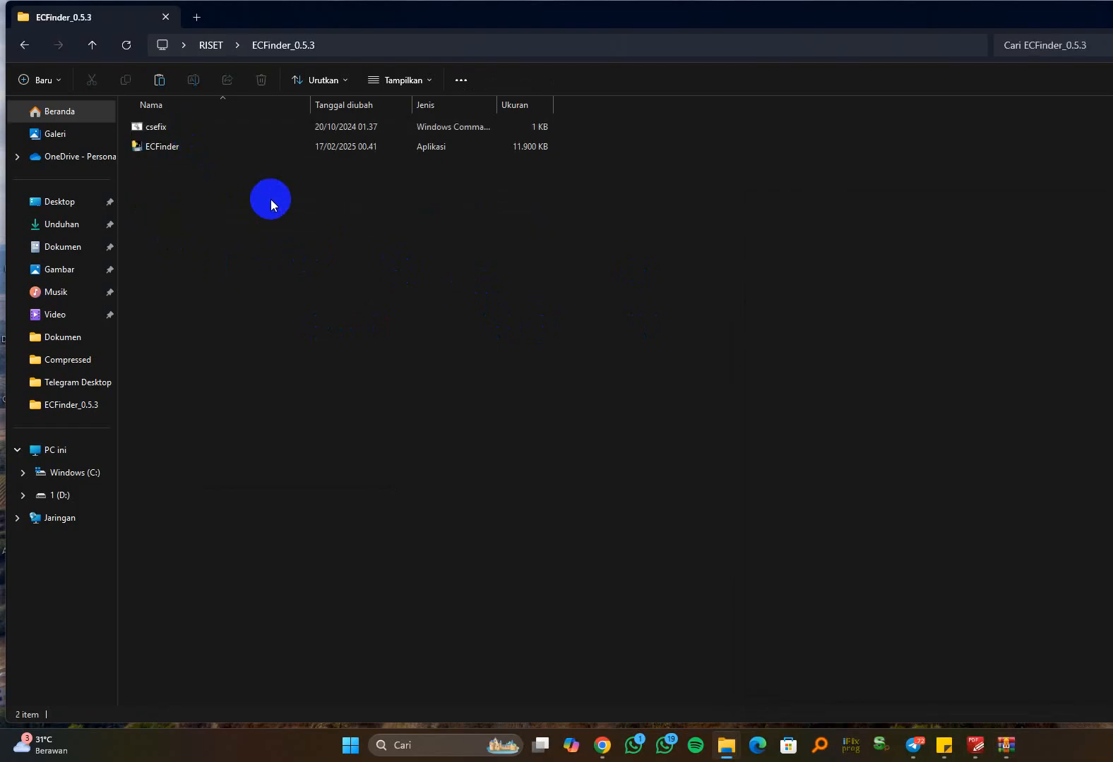
key("ctrl+v")
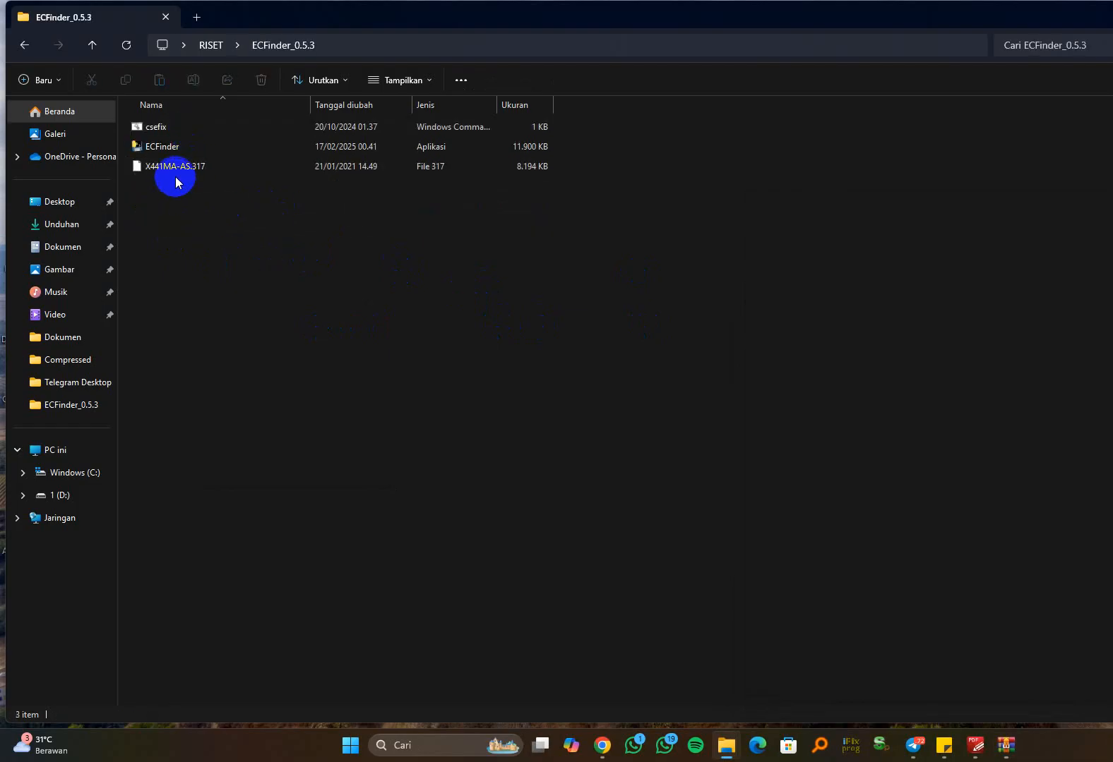
left_click(221, 167)
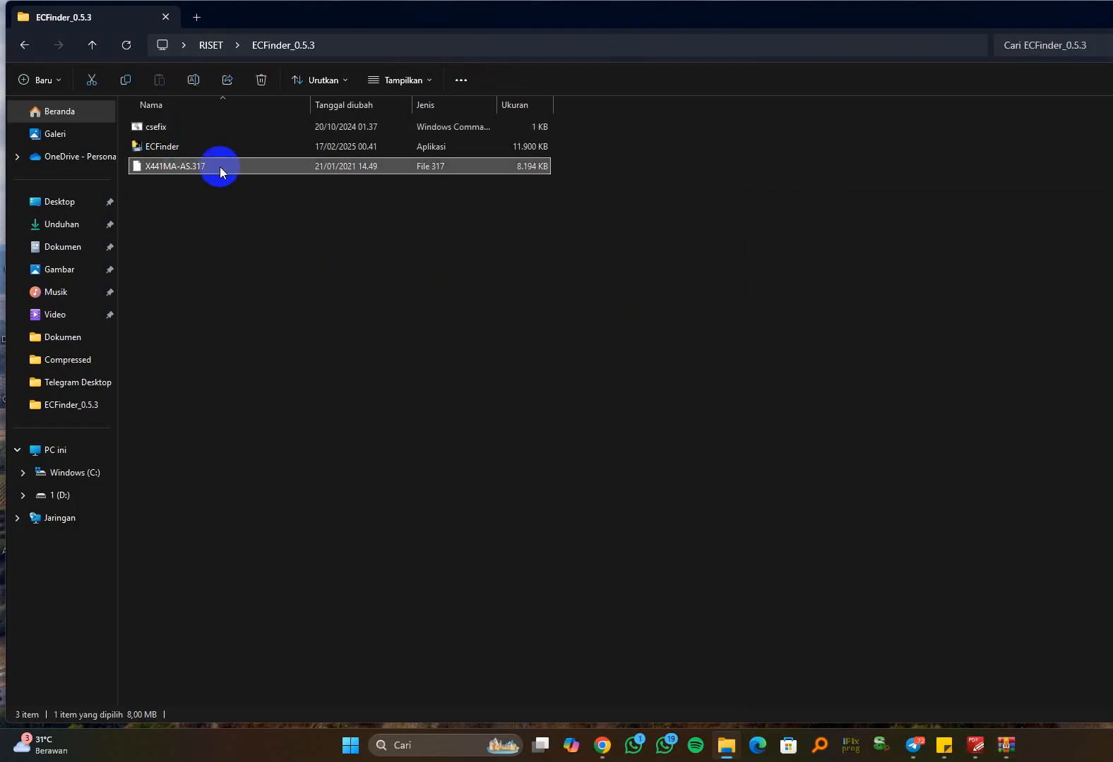
left_click(215, 224)
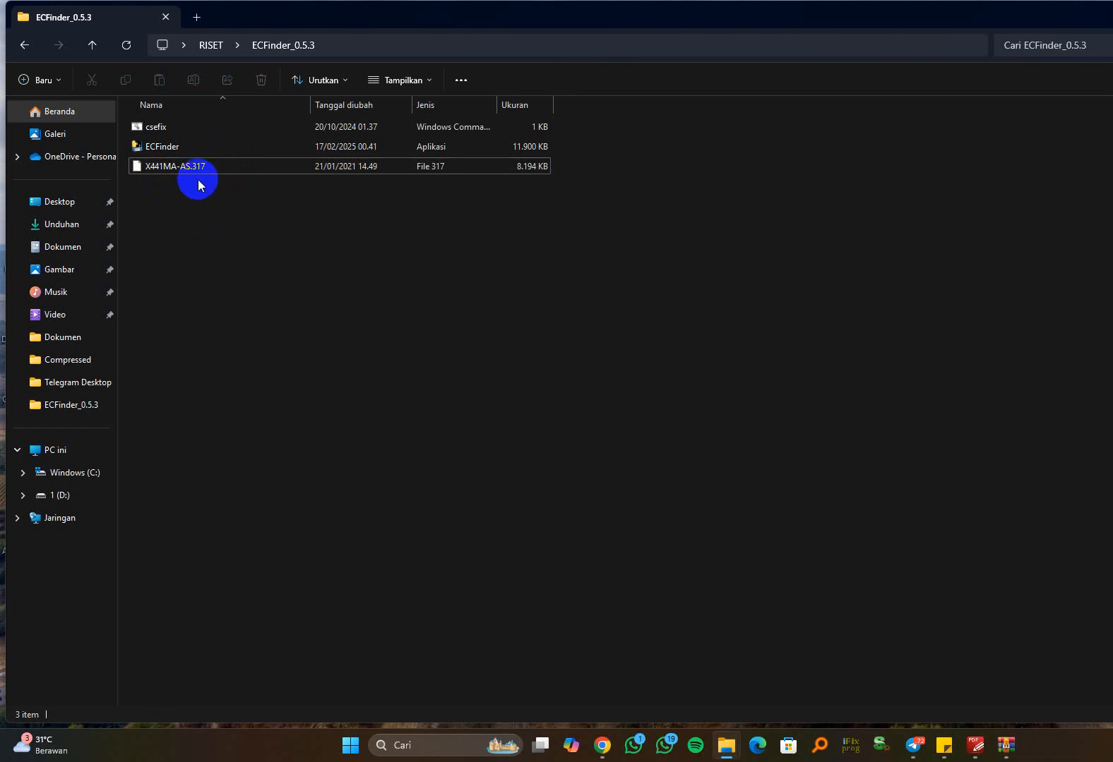
Step: Run ECFinder on X441MA-AS.317 with EC size option 1 (128 Kb) and close the console once the search completes
left_click_drag(197, 172, 161, 145)
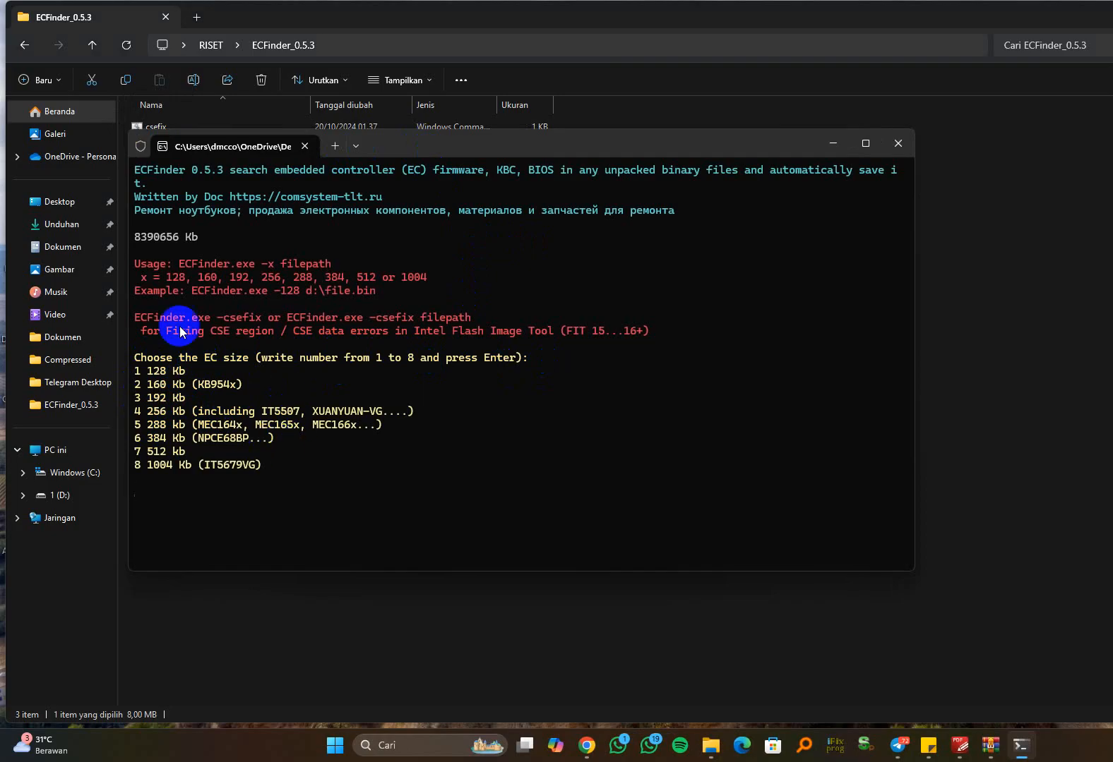
left_click_drag(410, 145, 503, 185)
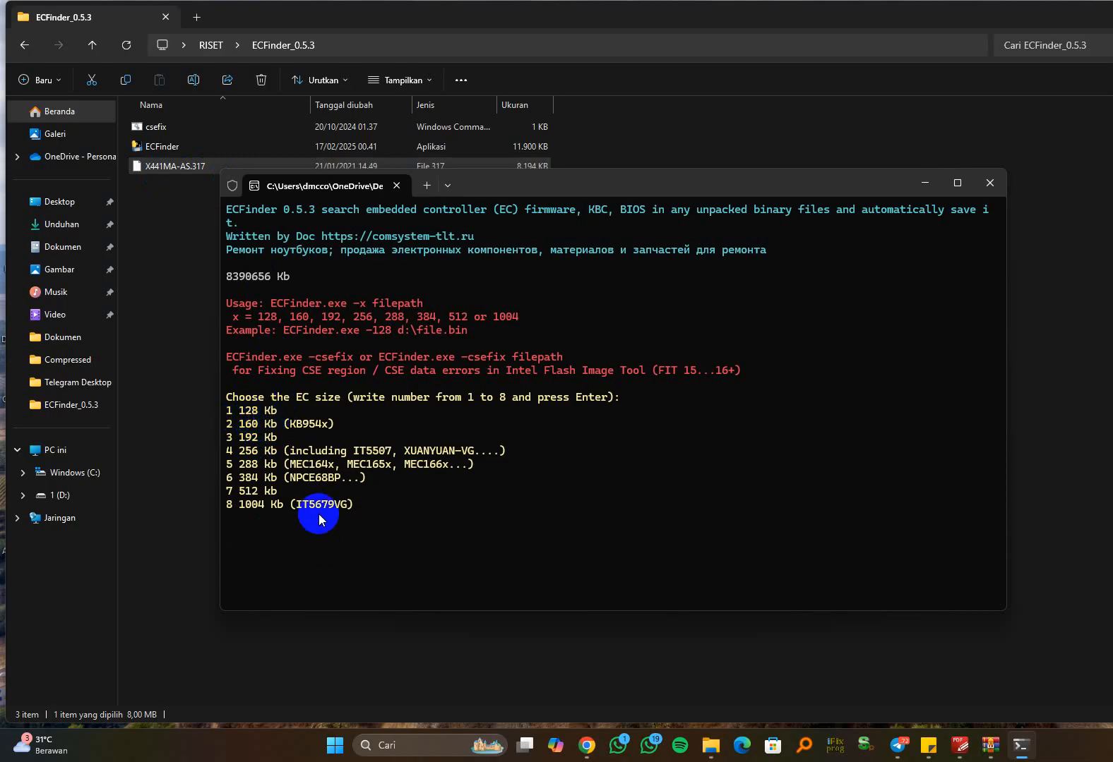
type("1")
key("Return")
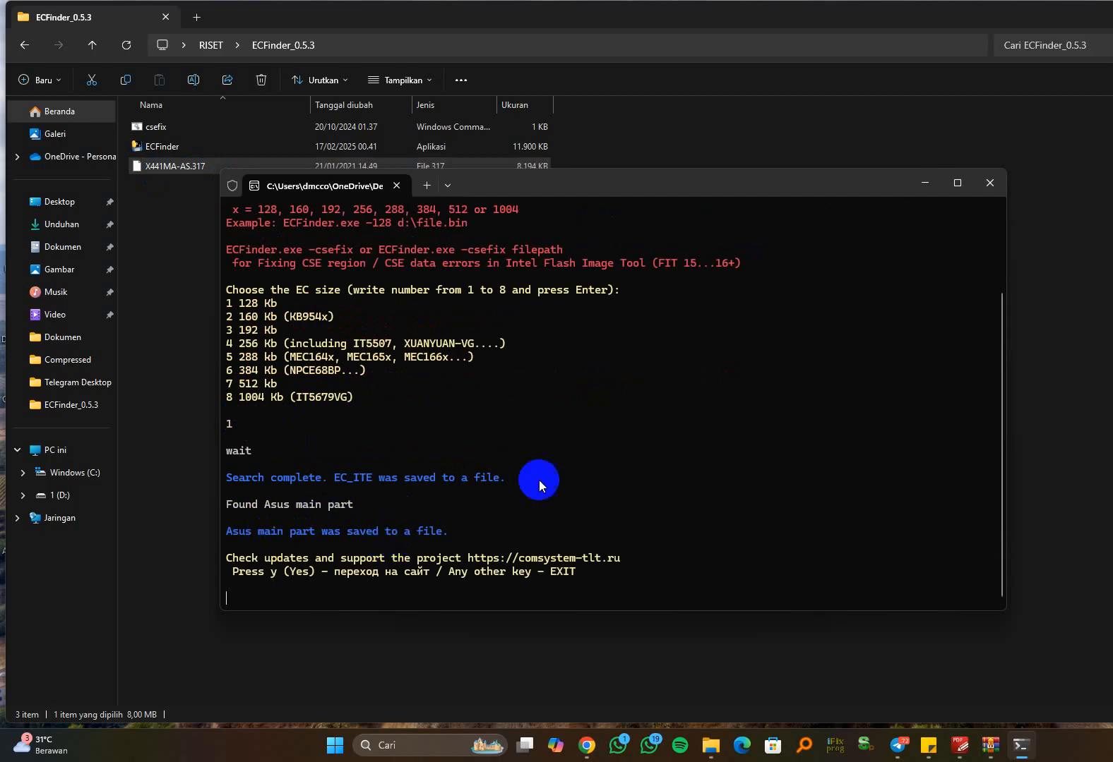
left_click(988, 183)
Step: Refresh the file listing of the ECFinder_0.5.3 folder
right_click(388, 281)
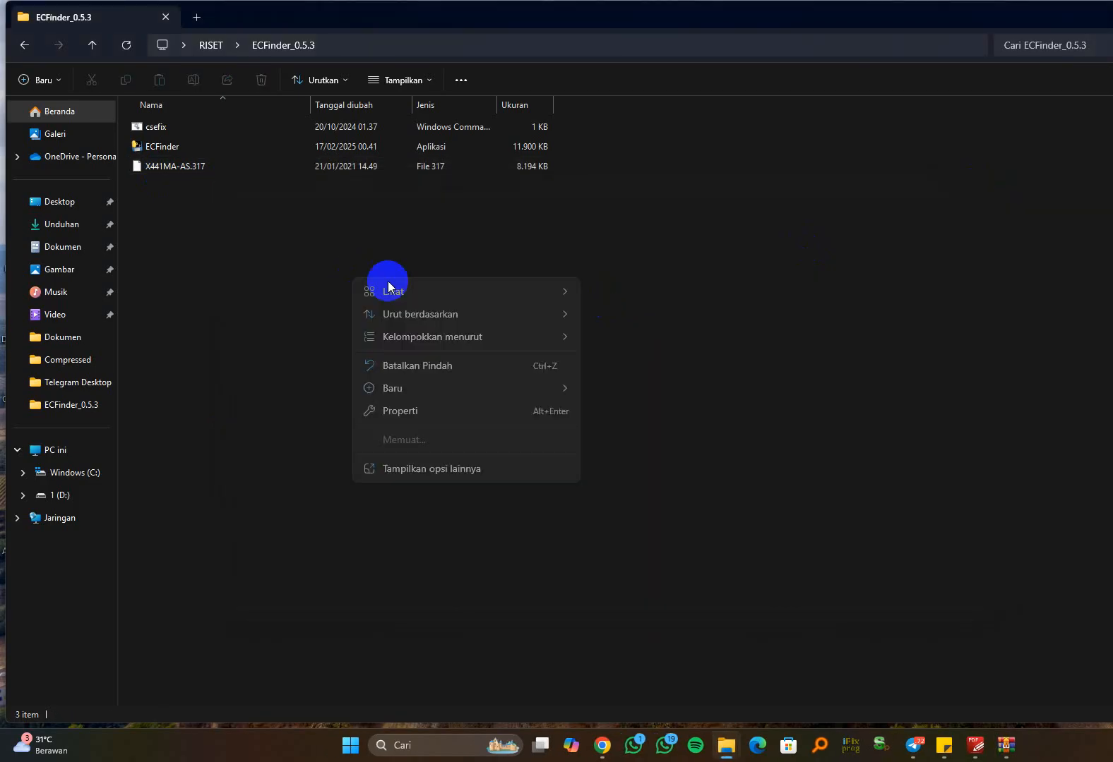
left_click(456, 470)
left_click(448, 334)
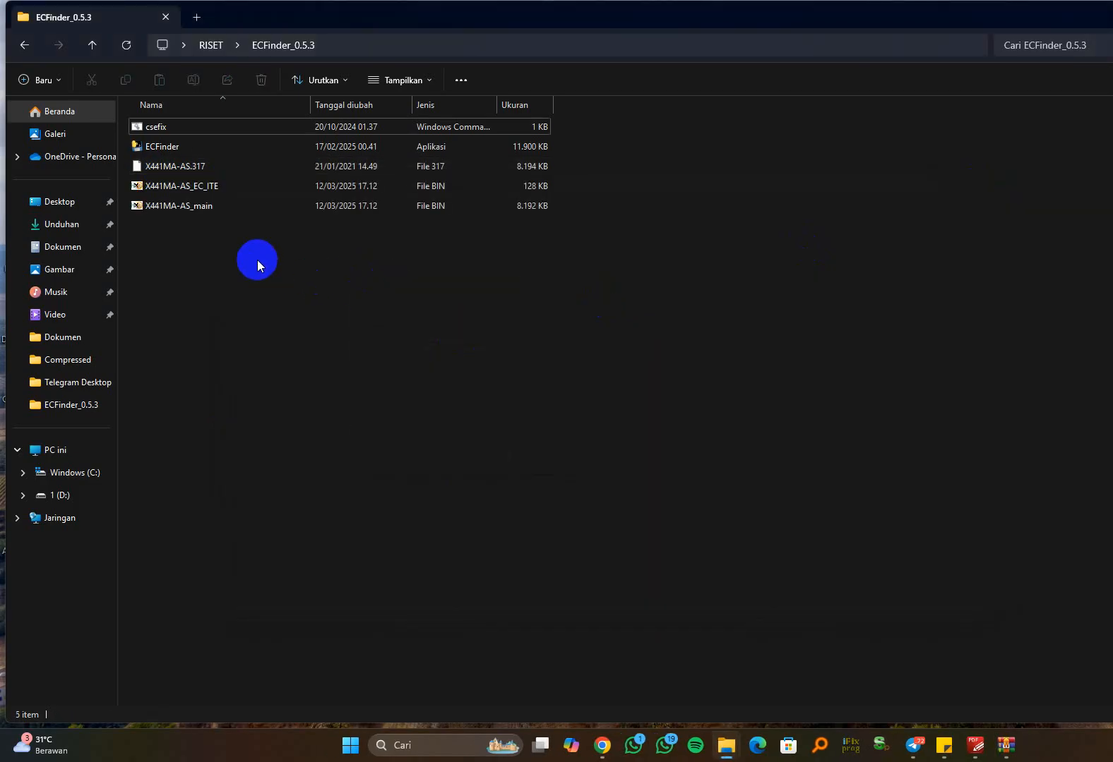
Step: Examine the generated X441MA-AS_EC_ITE and X441MA-AS_main BIN files and their sizes
left_click(244, 185)
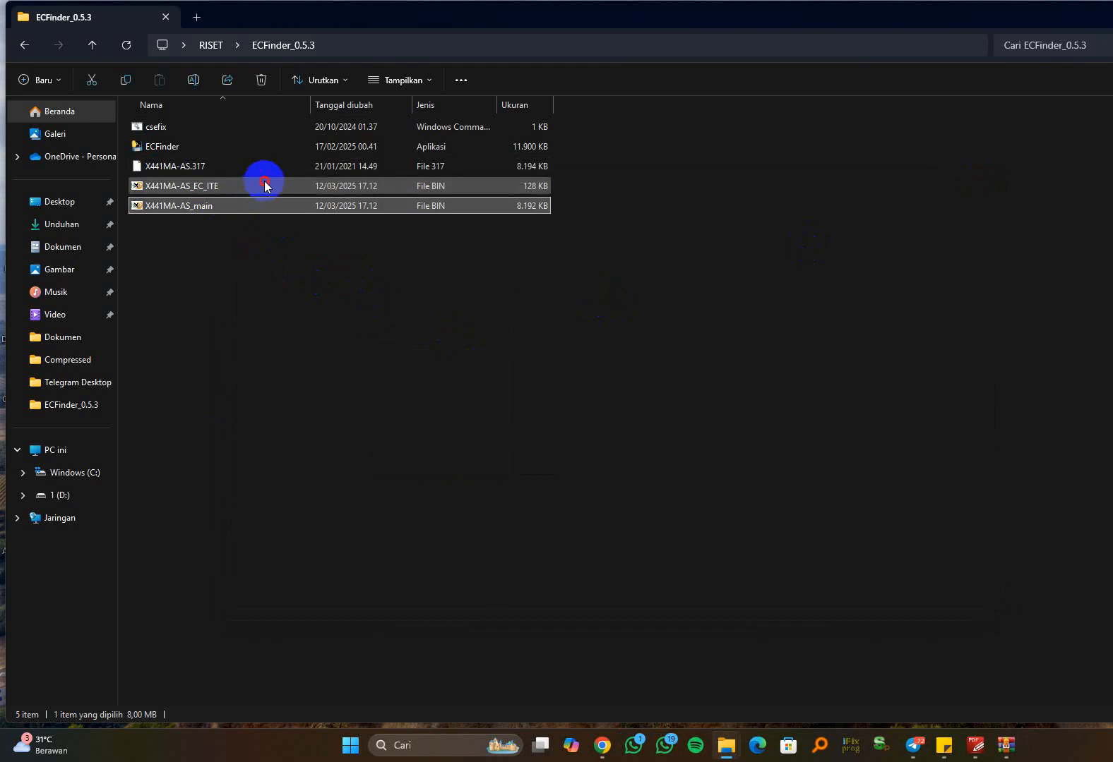
left_click(257, 205)
left_click(266, 189)
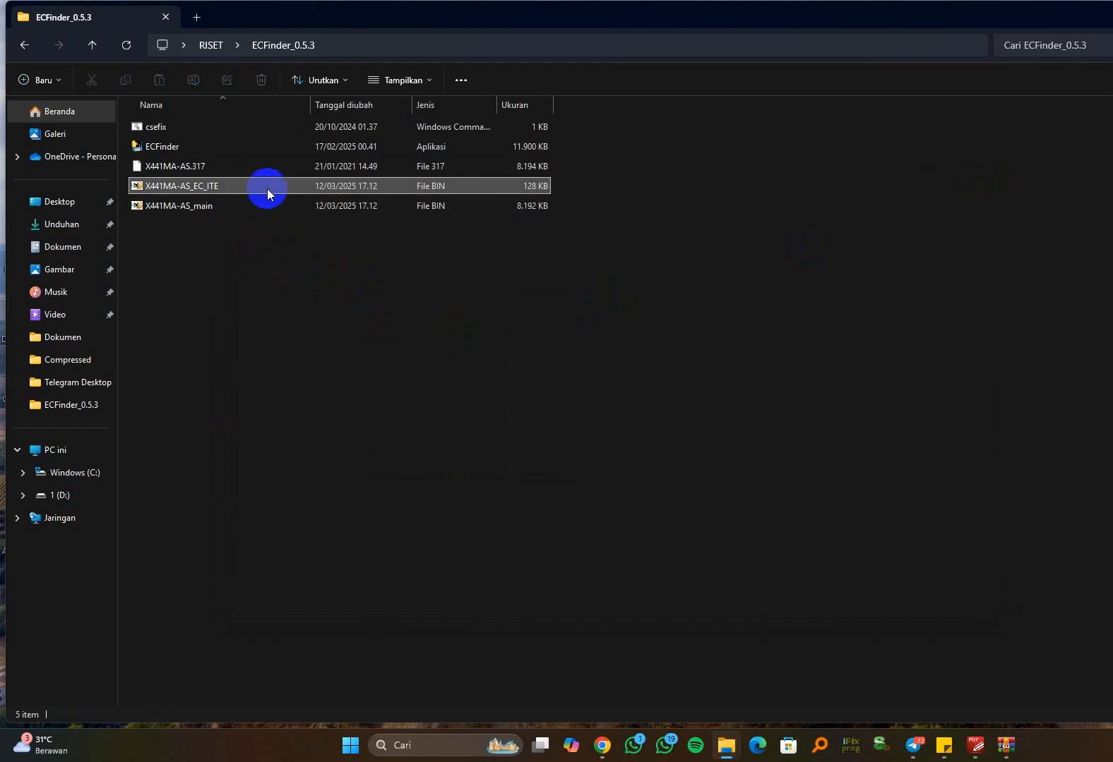
left_click(263, 200)
left_click(266, 190)
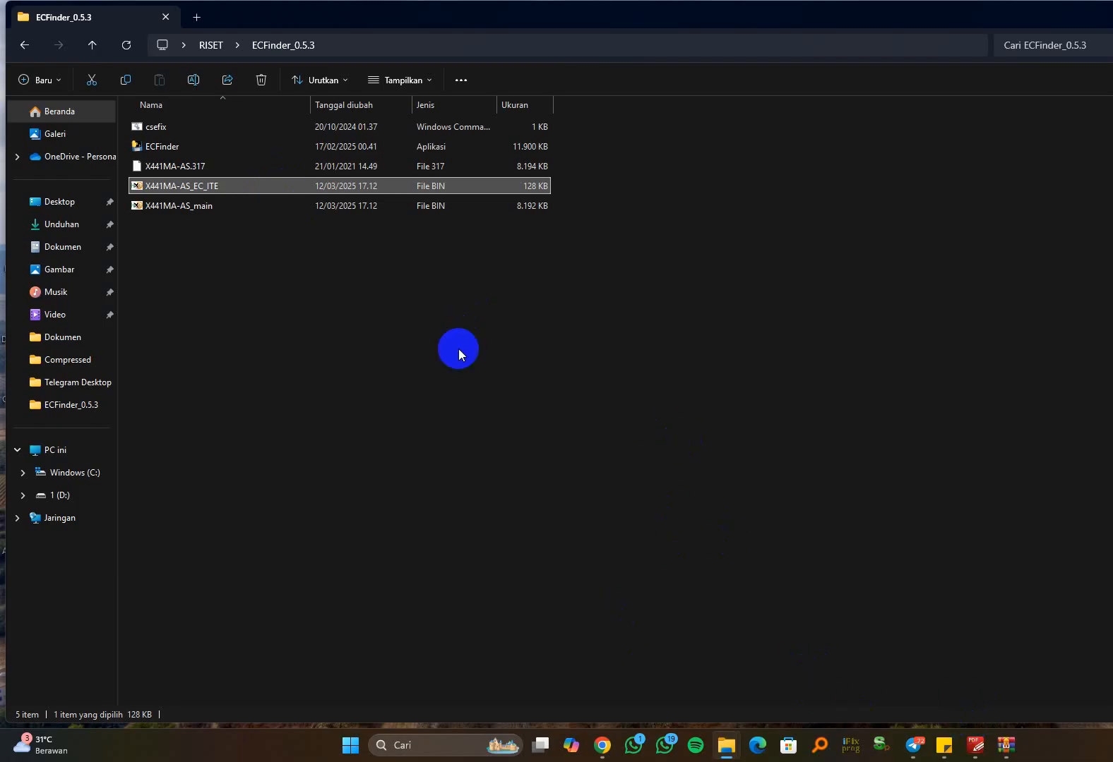
left_click(368, 246)
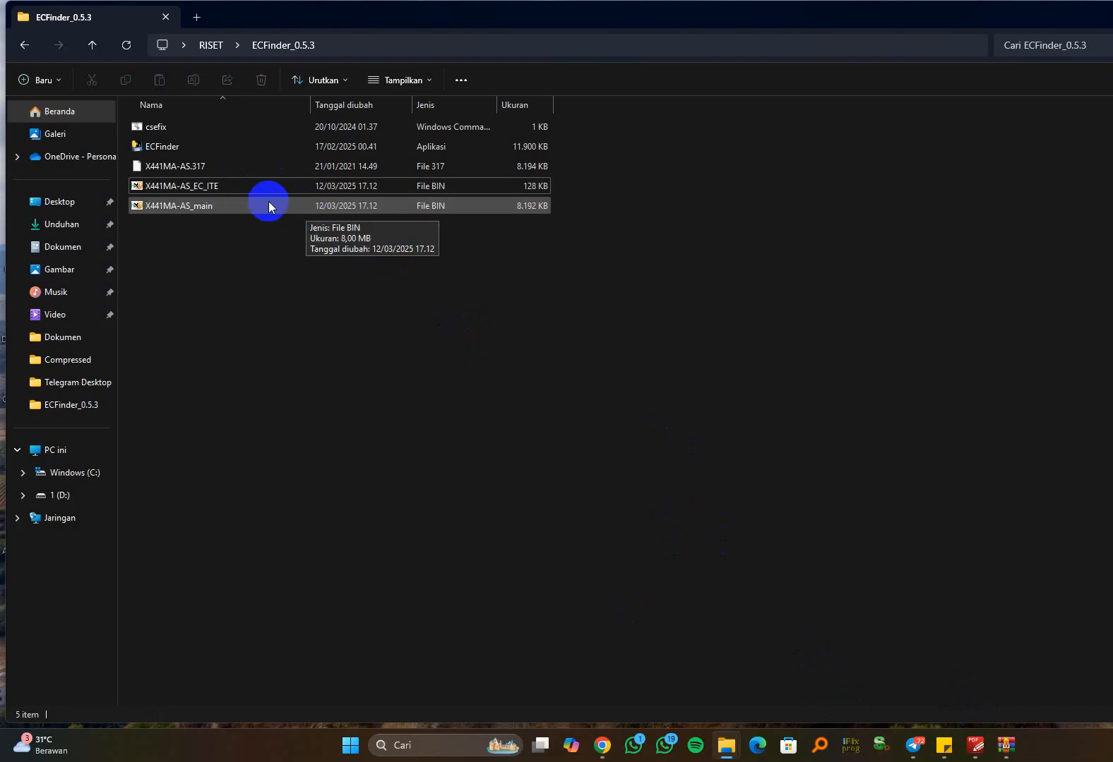
left_click(229, 204)
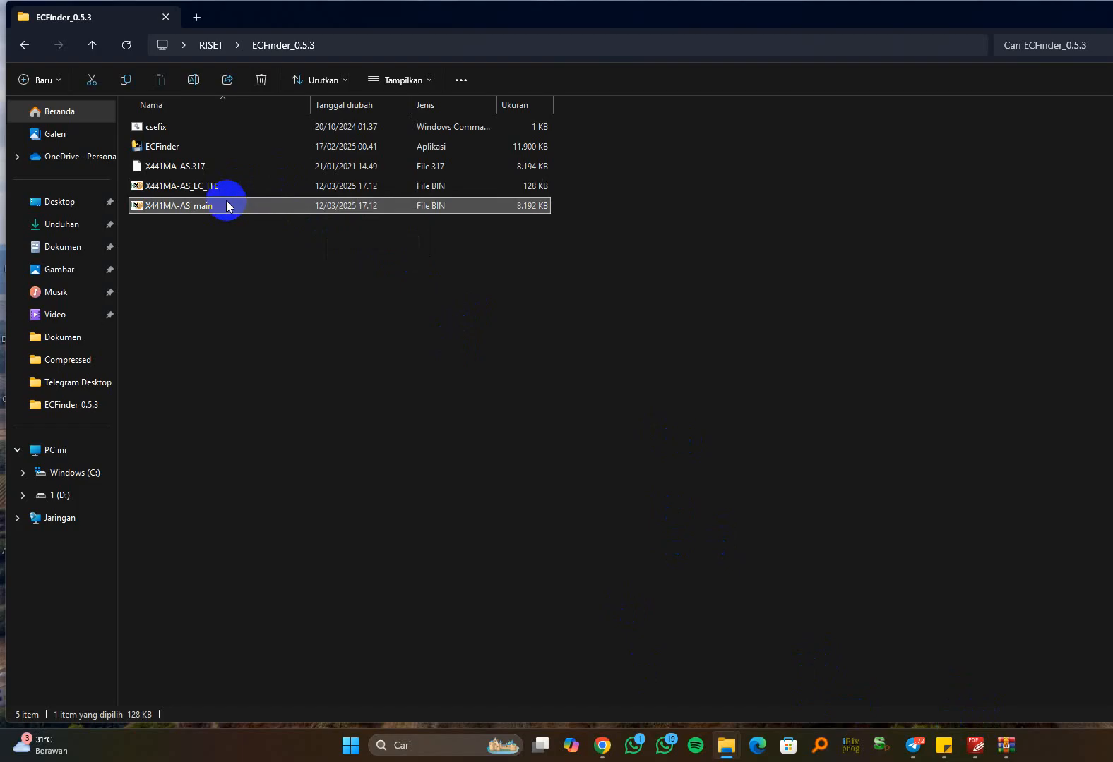
Step: Inspect the full hex contents of X441MA-AS_main in HxD, selecting all bytes, and close the editor
left_click(225, 191)
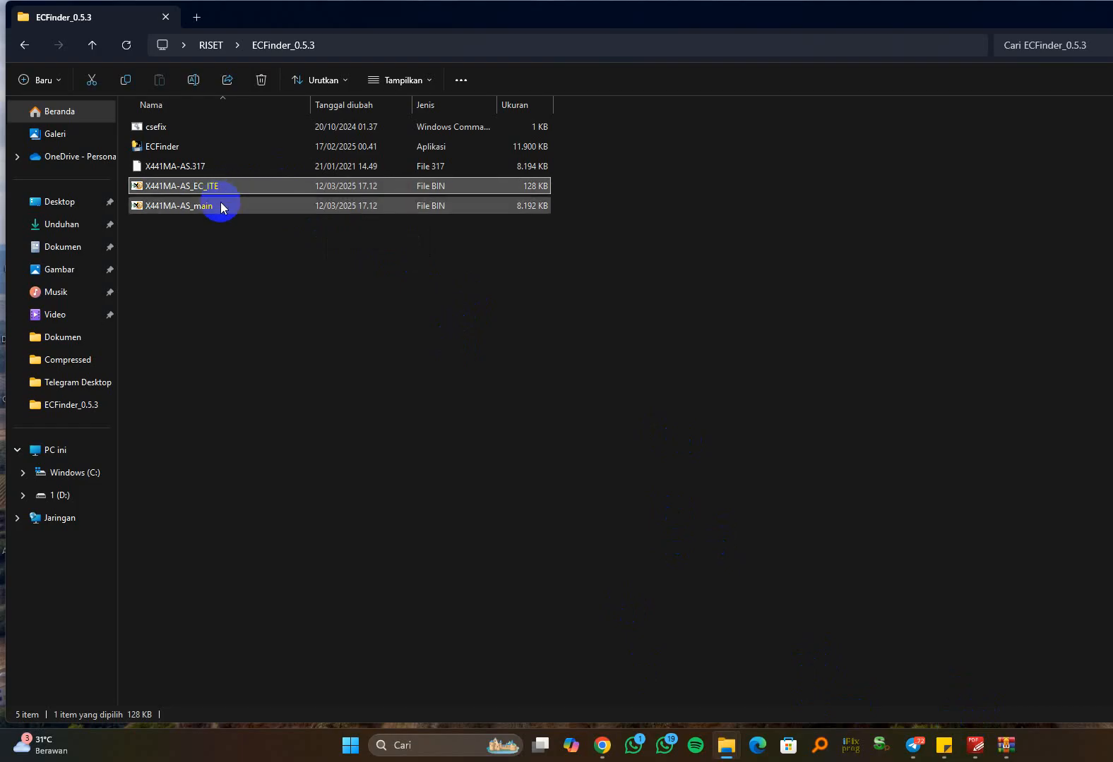
double_click(222, 206)
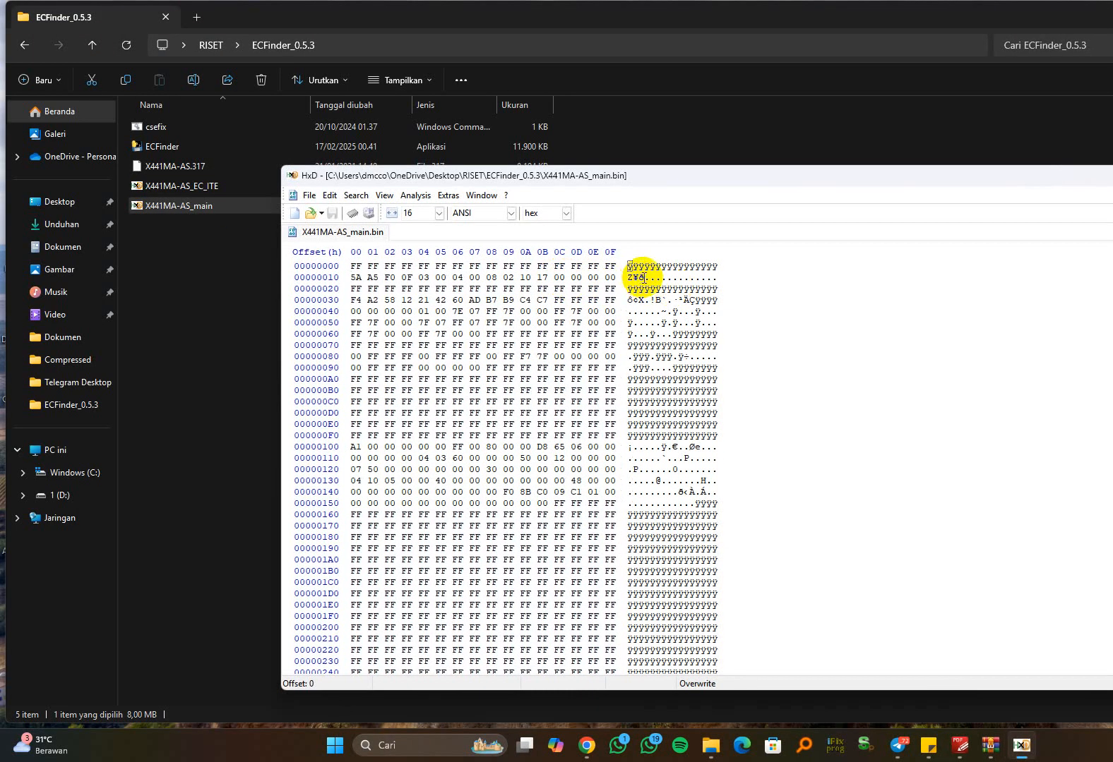
left_click_drag(646, 278, 596, 277)
left_click(600, 292)
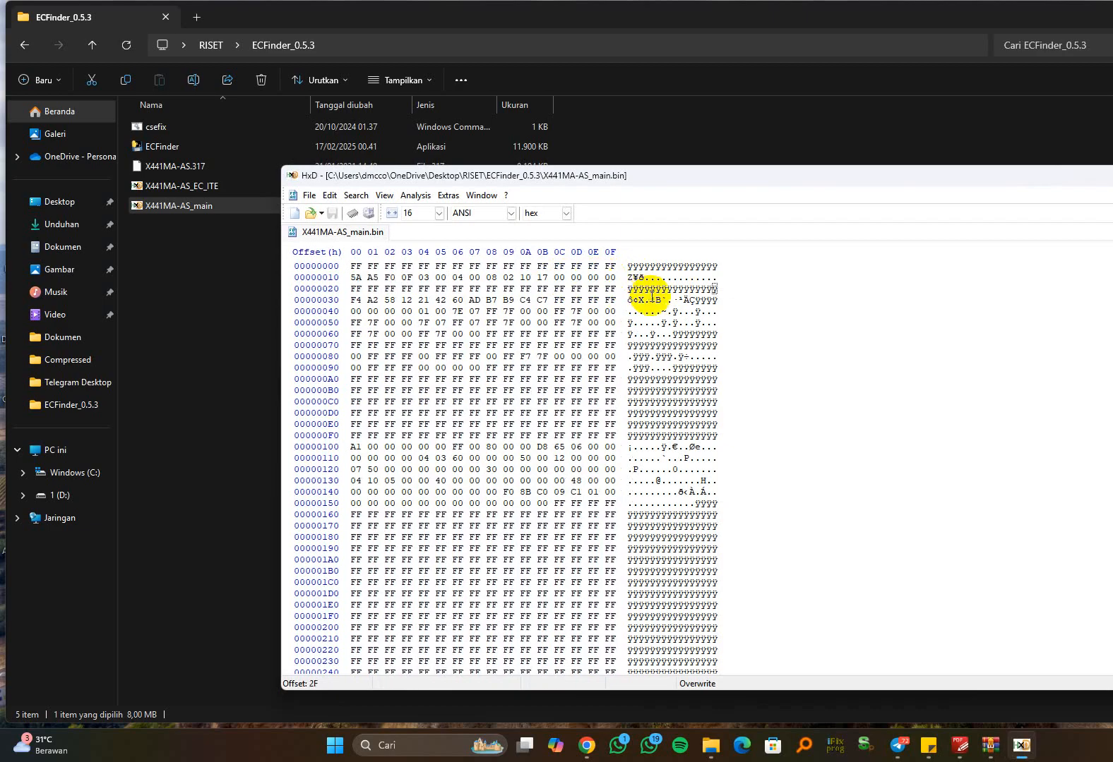
key("ctrl+a")
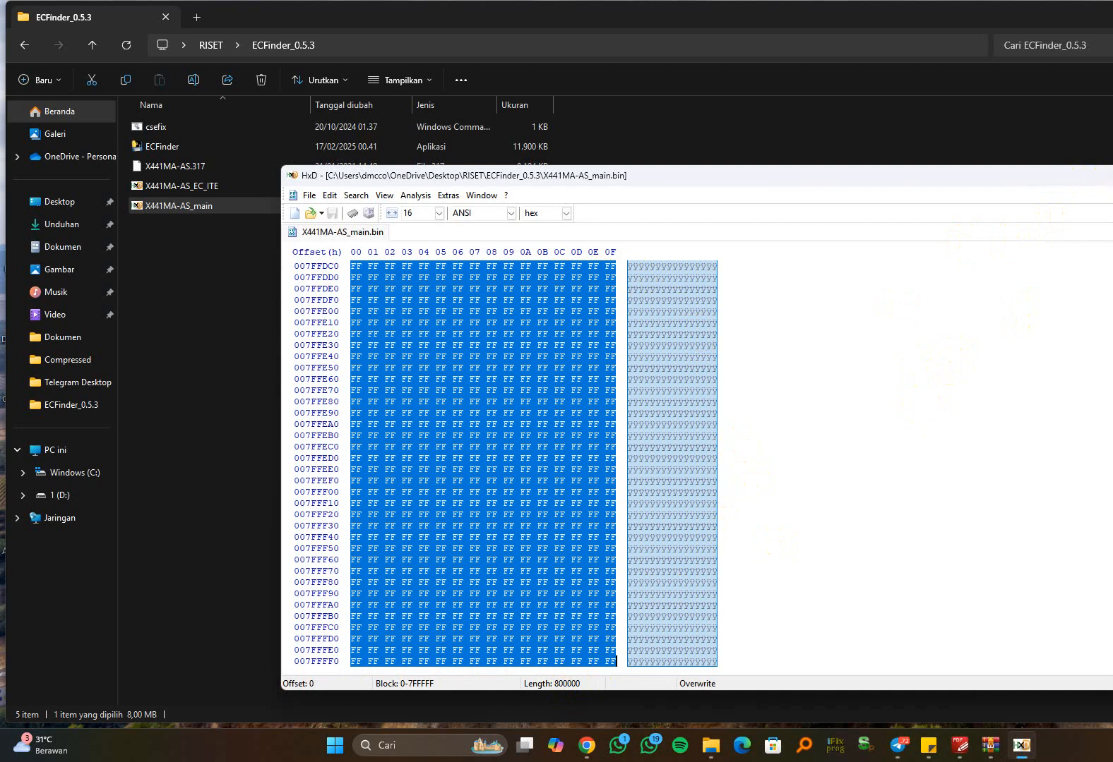
left_click(1112, 175)
Step: Inspect the hex header of X441MA-AS_EC_ITE in HxD and close the editor
left_click(267, 237)
double_click(199, 189)
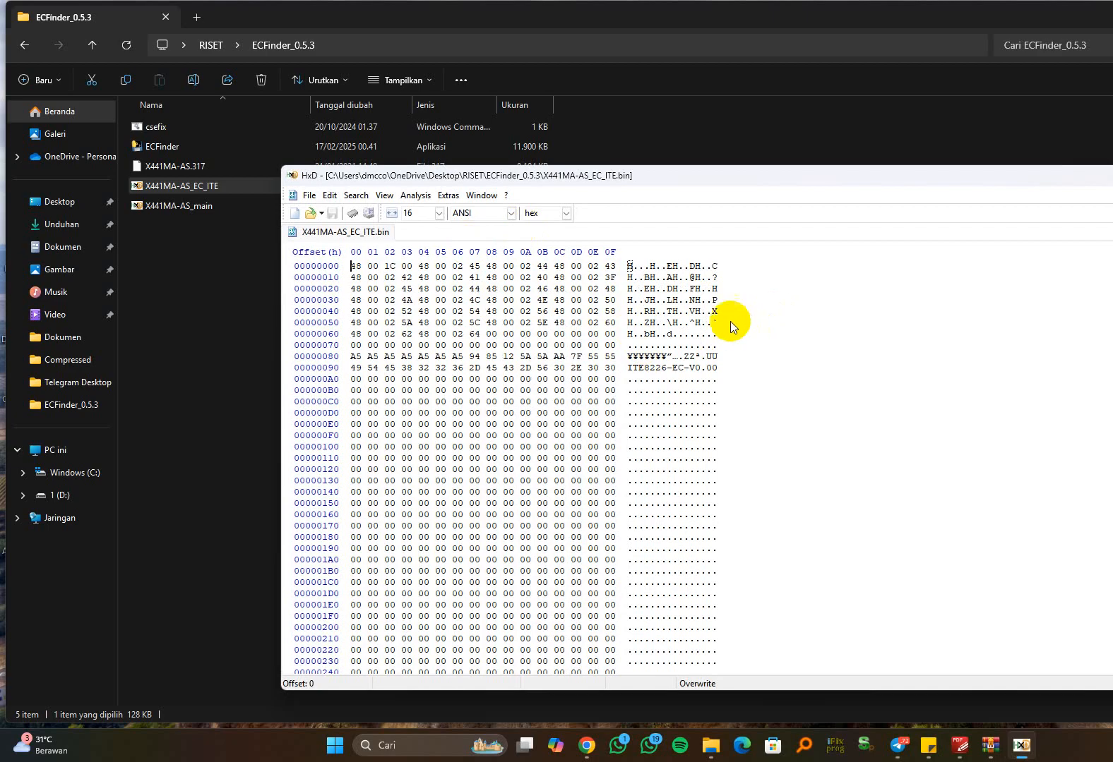
left_click_drag(896, 189, 793, 192)
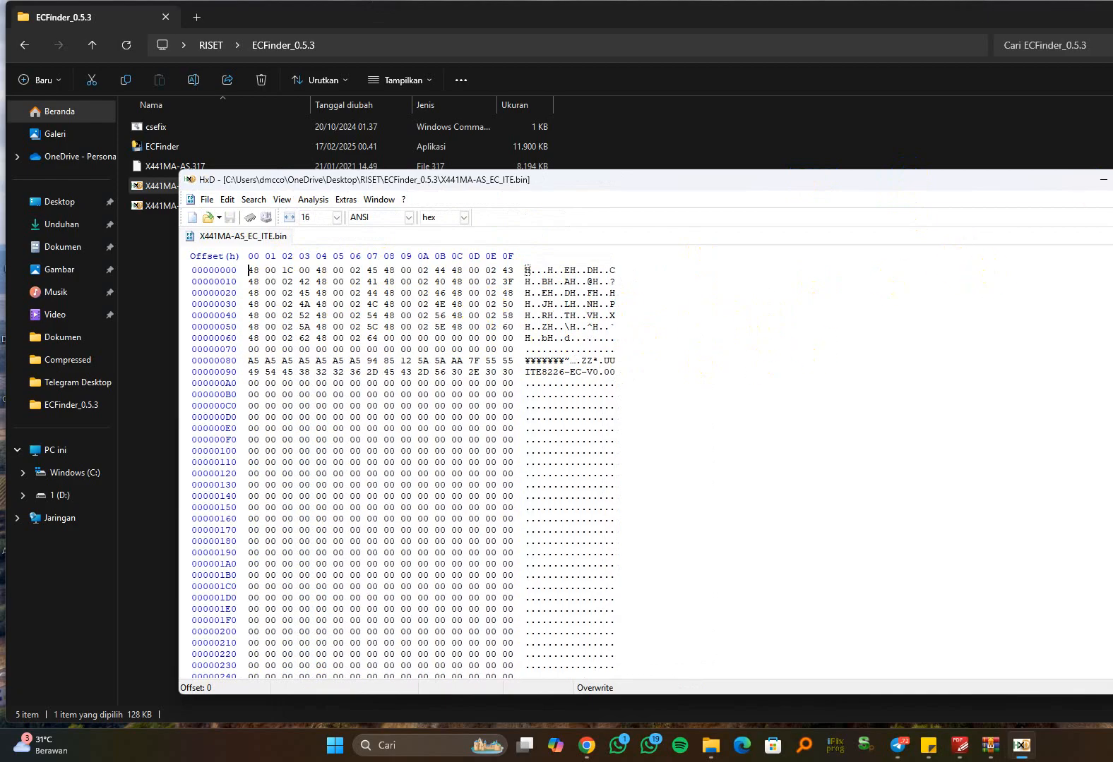
left_click(1112, 180)
left_click(461, 258)
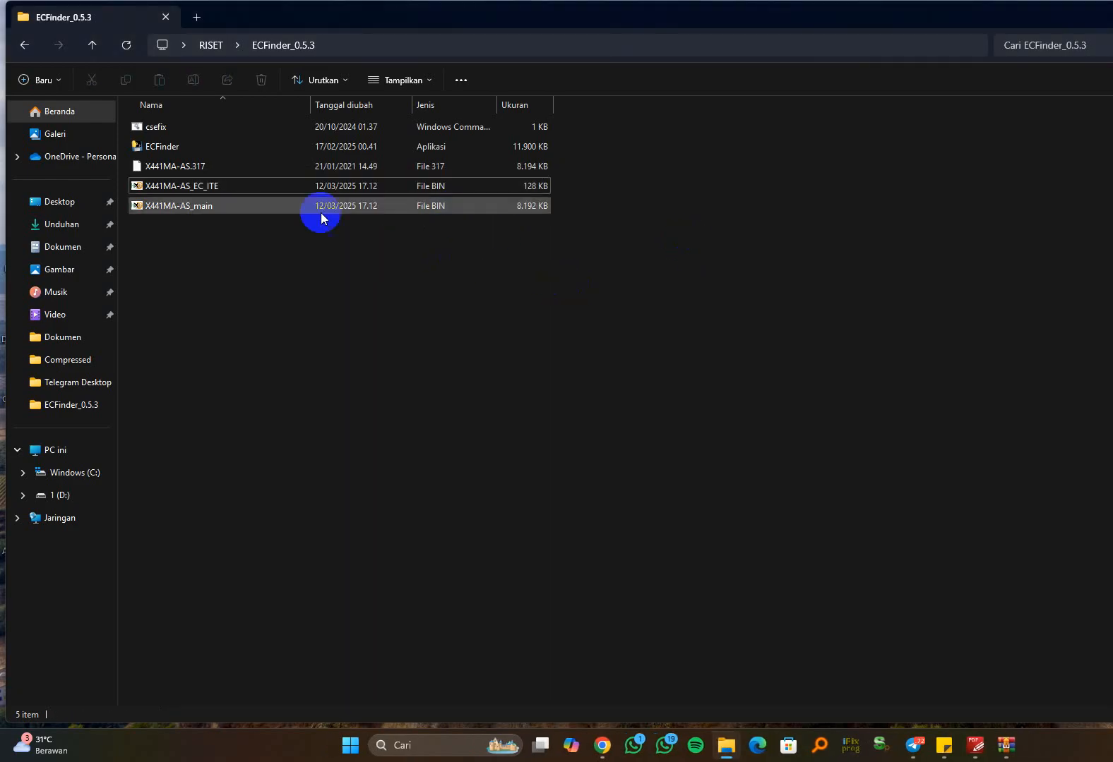
left_click(297, 210)
left_click(312, 193)
left_click(303, 208)
left_click(308, 192)
left_click(302, 208)
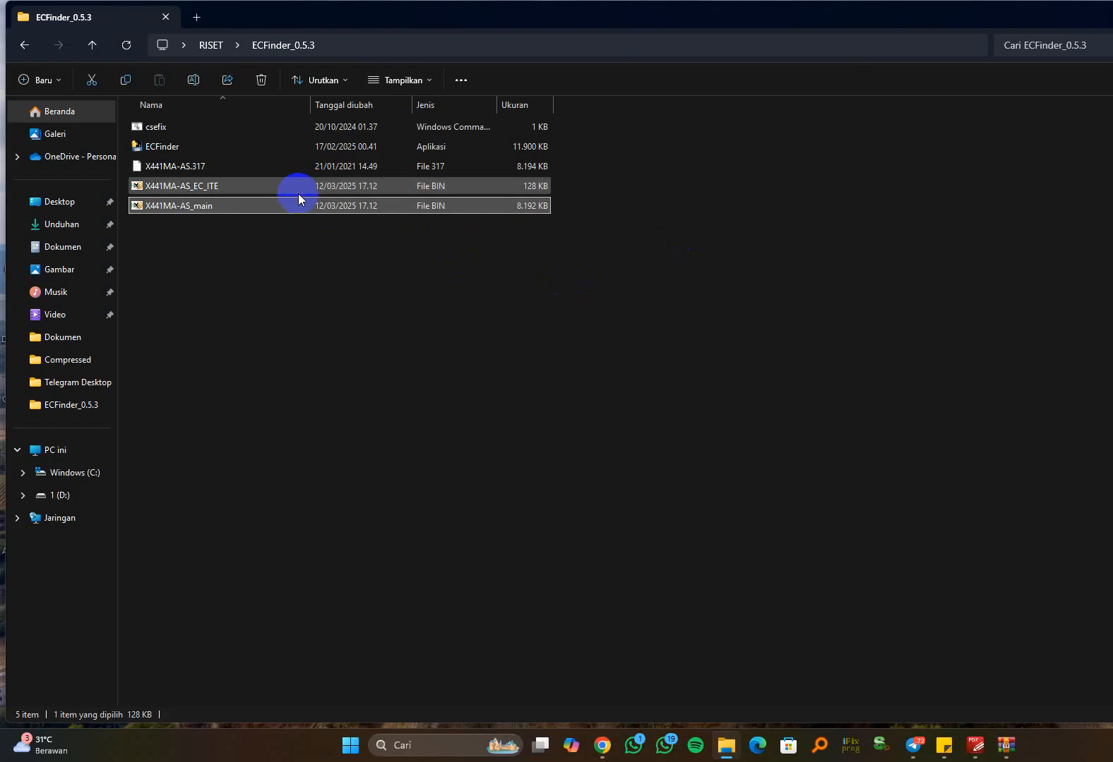
left_click(298, 205)
left_click(309, 192)
Step: Delete X441MA-AS.317 and its generated EC_ITE and main BIN files from the ECFinder_0.5.3 folder
left_click(318, 195)
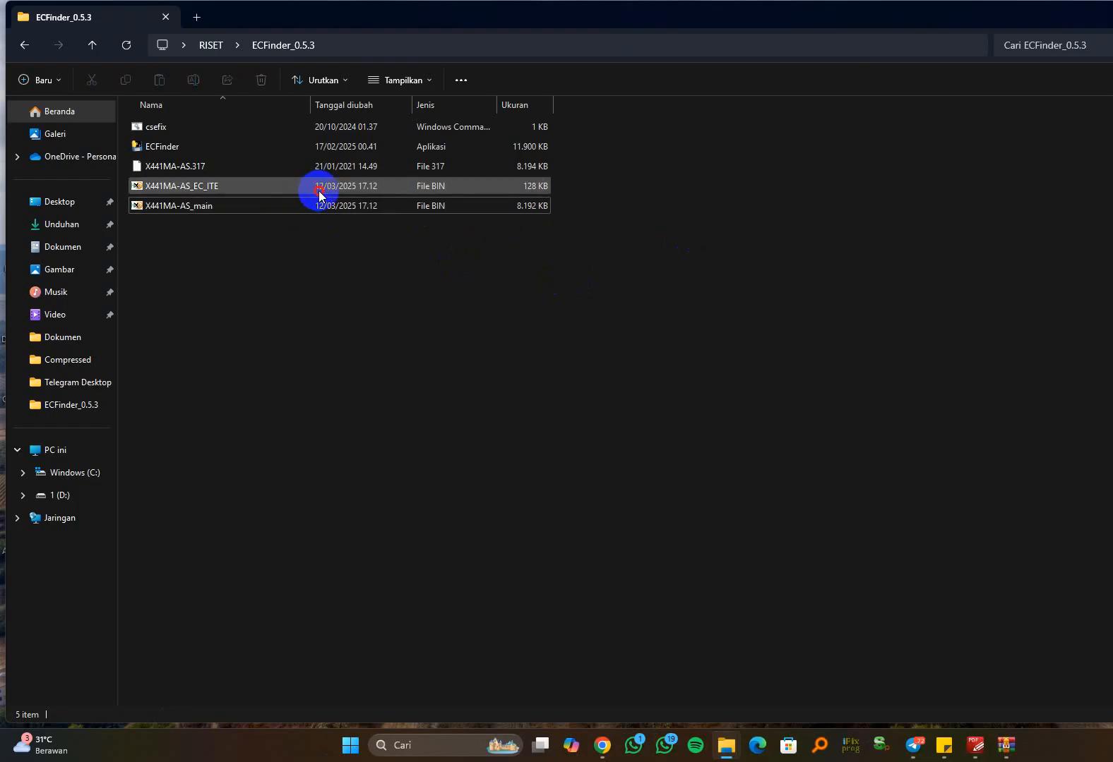
left_click_drag(310, 239, 393, 170)
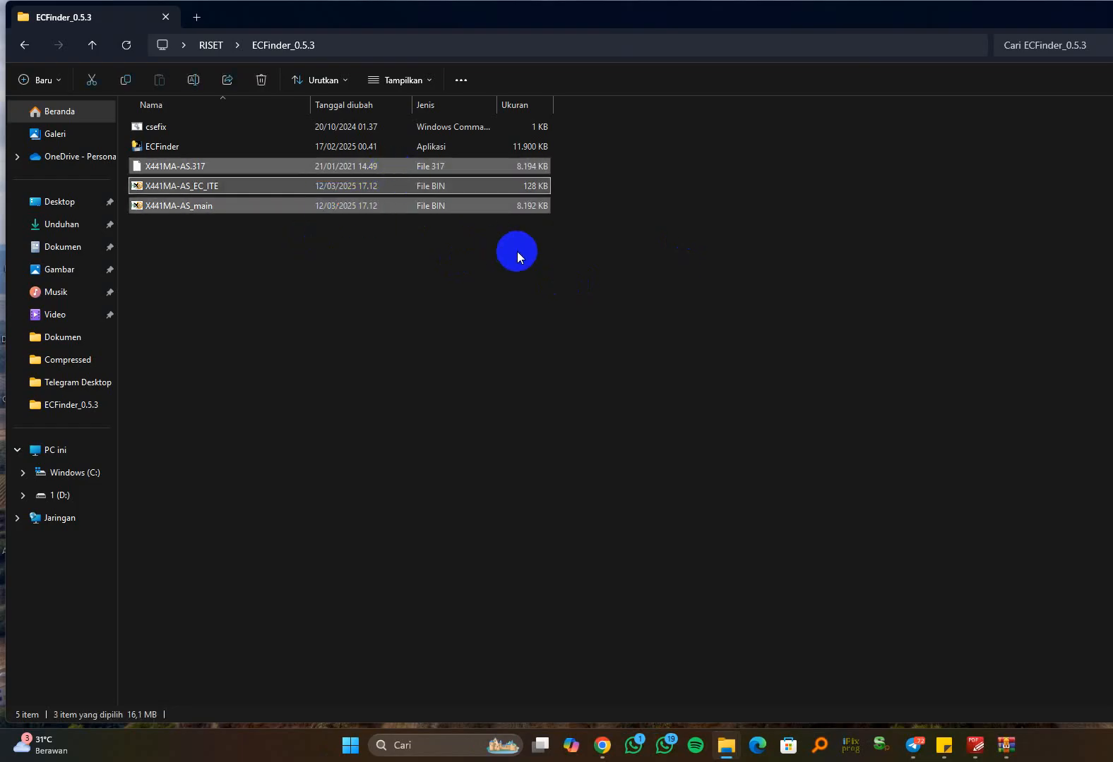
key("Delete")
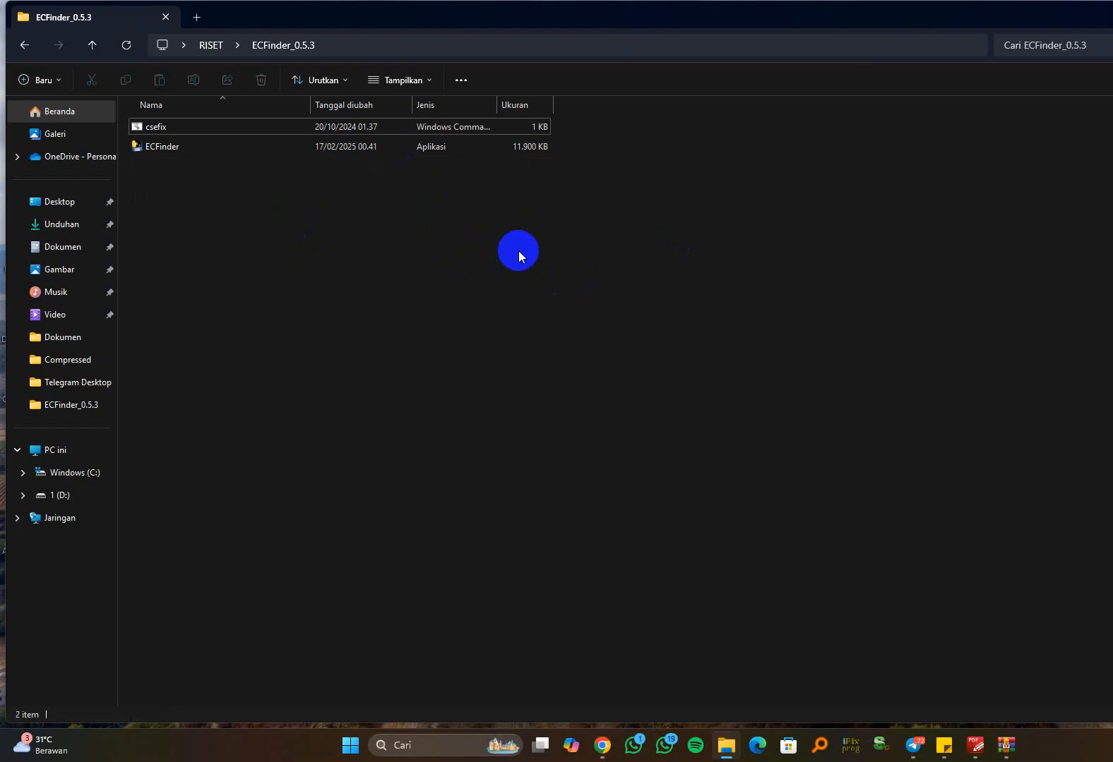
Step: Extract X415EAAS.316 from the X415EAAS316 archive in RISET into the ECFinder_0.5.3 folder and open that folder
left_click(24, 44)
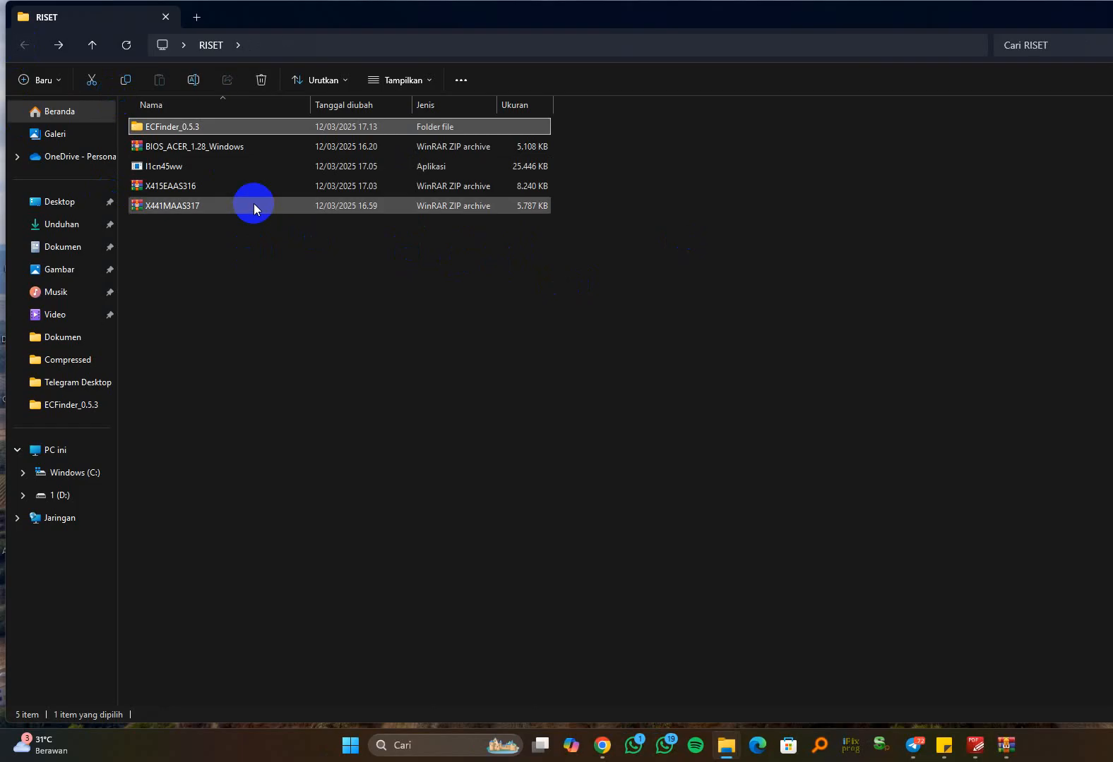
left_click(214, 188)
double_click(213, 188)
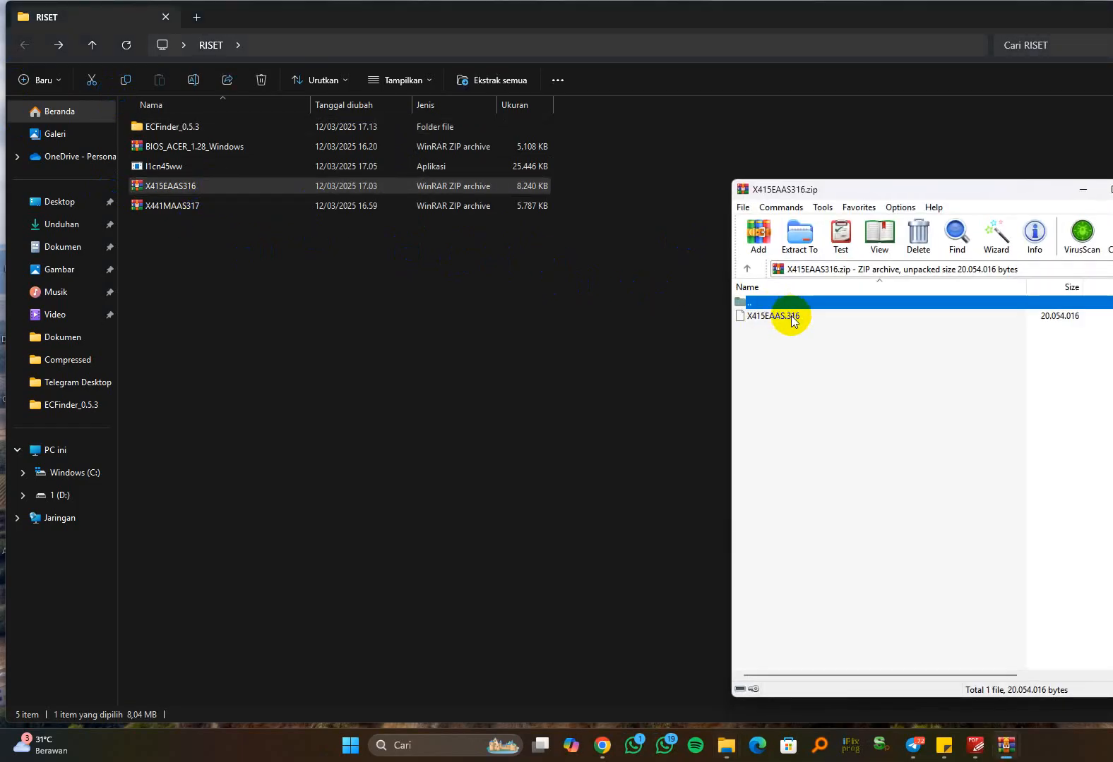
left_click_drag(780, 316, 212, 130)
double_click(212, 129)
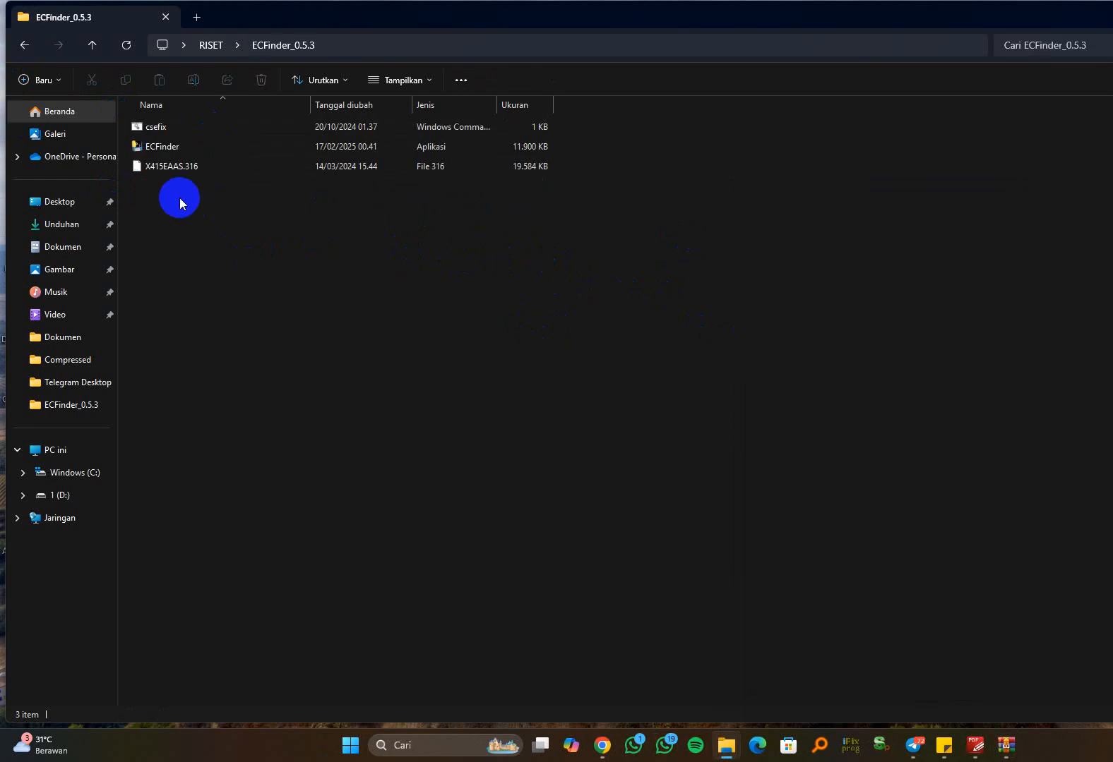
Step: Try ECFinder on X415EAAS.316 with EC size option 1 (128 Kb), and close the console after reviewing its output
left_click(178, 170)
left_click_drag(179, 171, 164, 146)
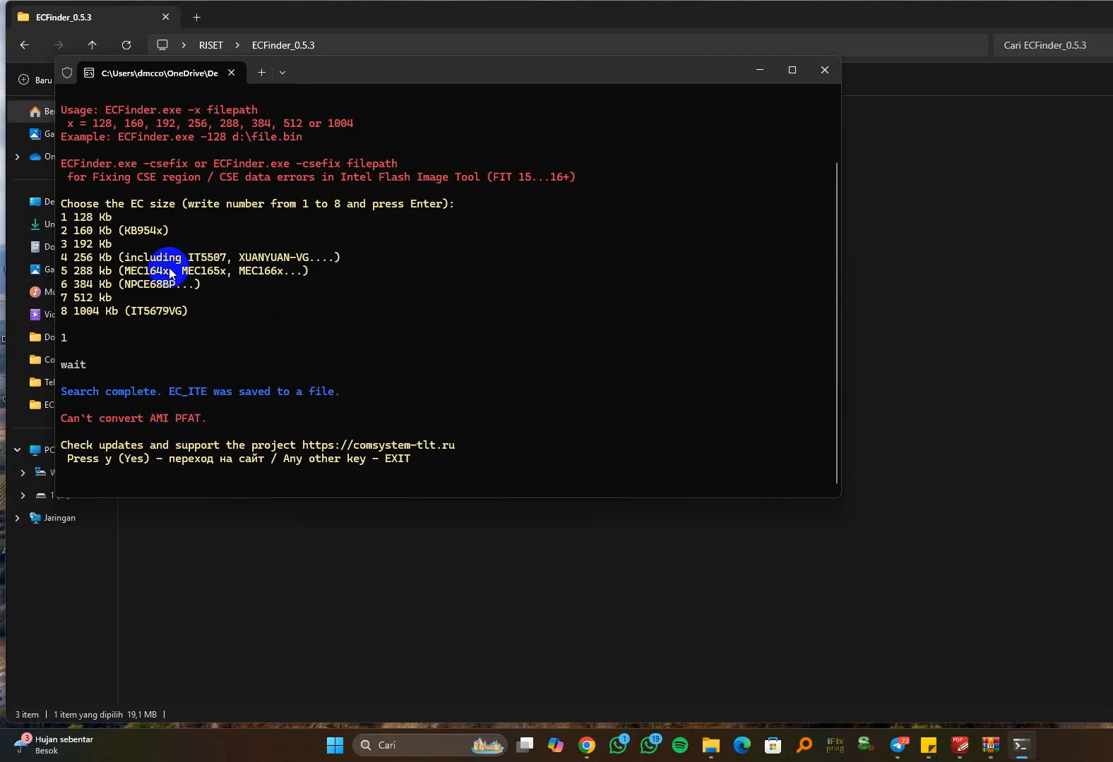
left_click_drag(400, 79, 531, 245)
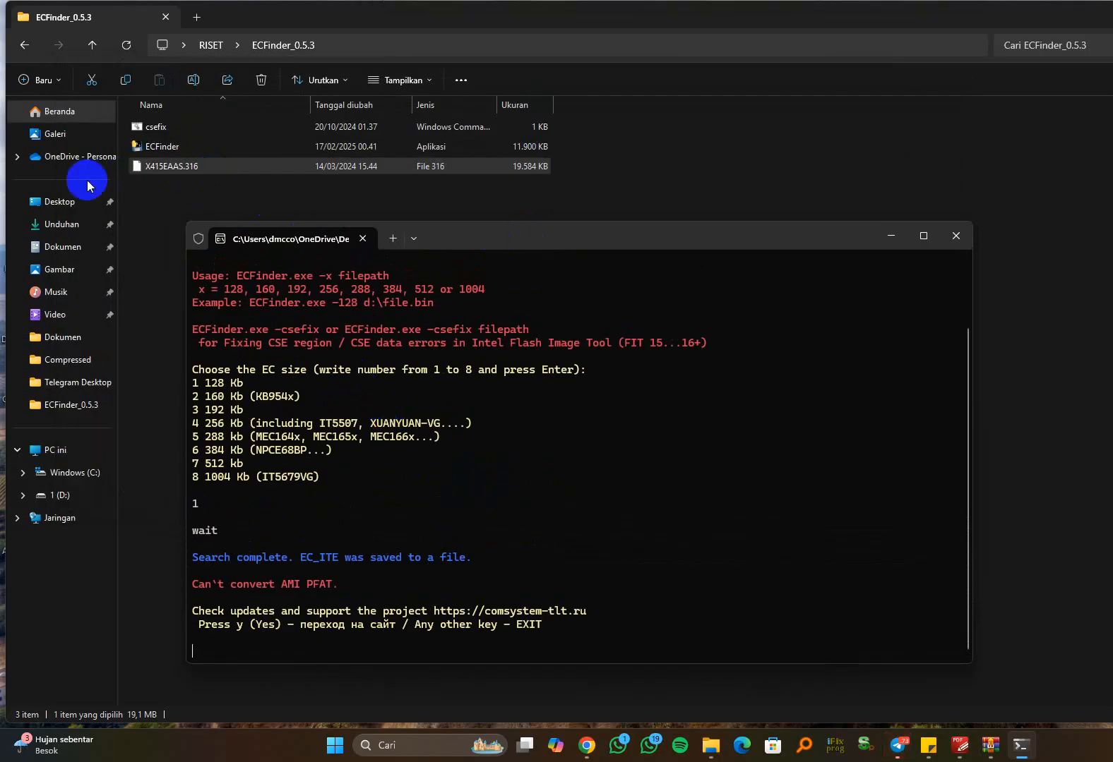
left_click(161, 173)
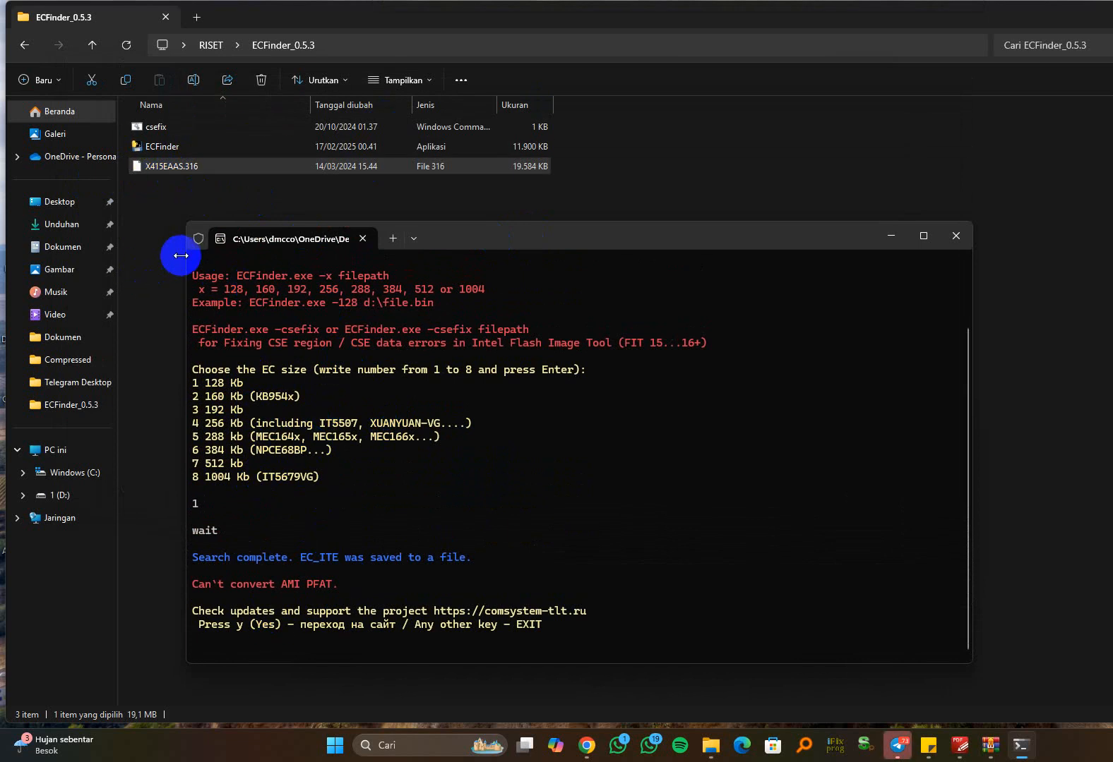
left_click(167, 170)
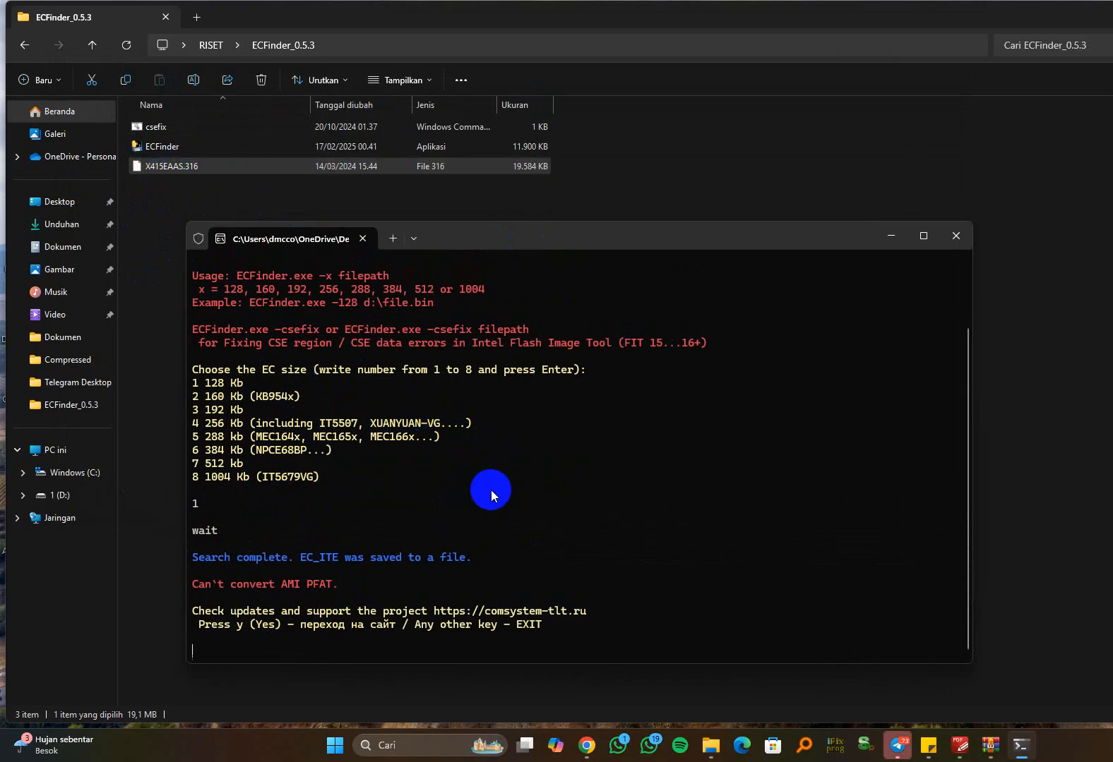
left_click(955, 236)
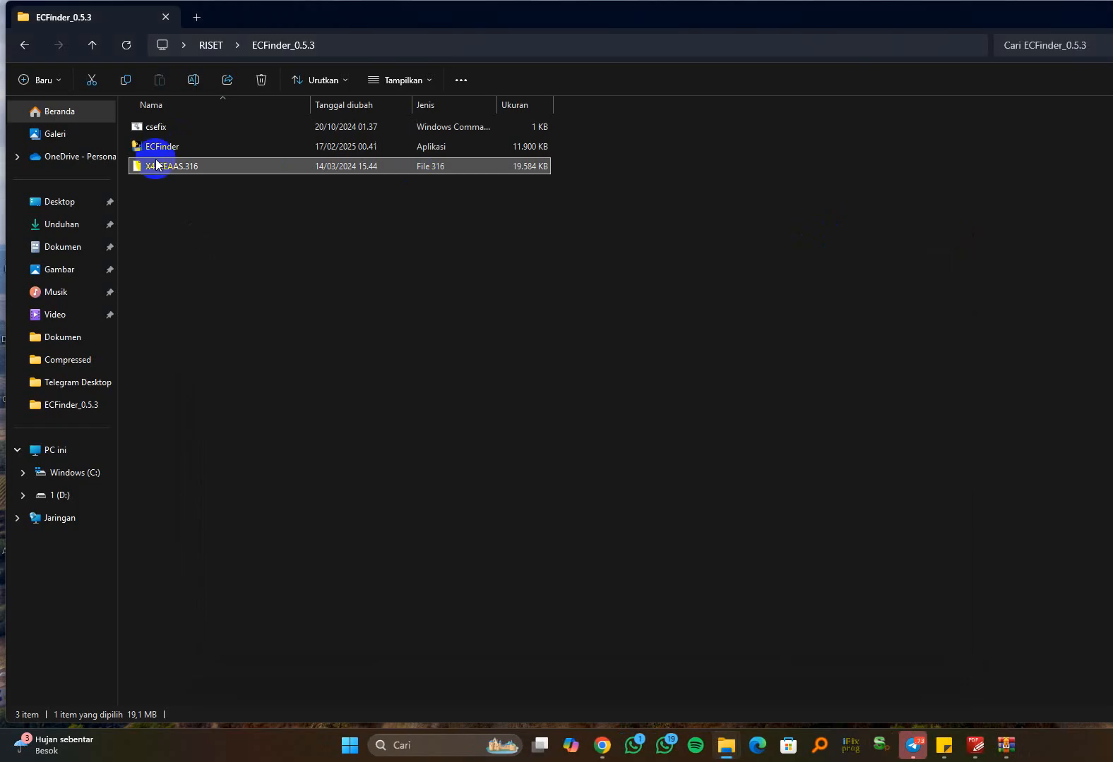
Step: Run ECFinder on X415EAAS.316 with EC size option 4 (256 Kb) and close the console once the search completes
left_click_drag(160, 168, 168, 147)
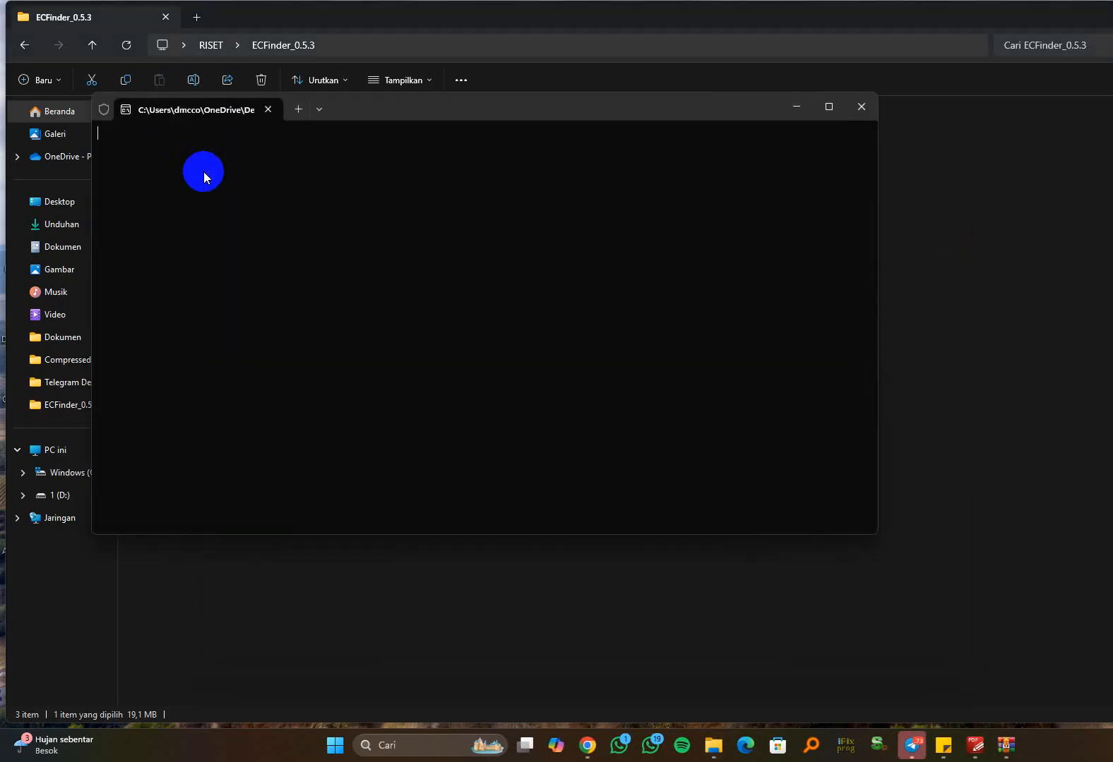
left_click_drag(405, 112, 487, 142)
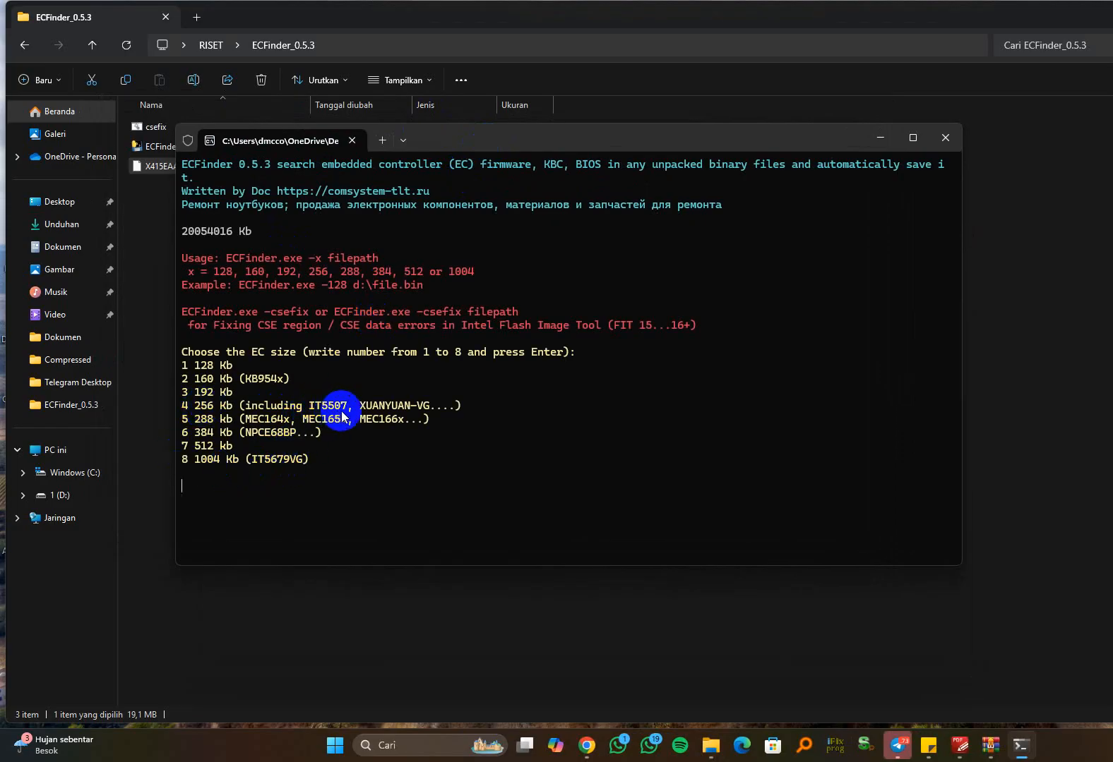
type("4")
key("Return")
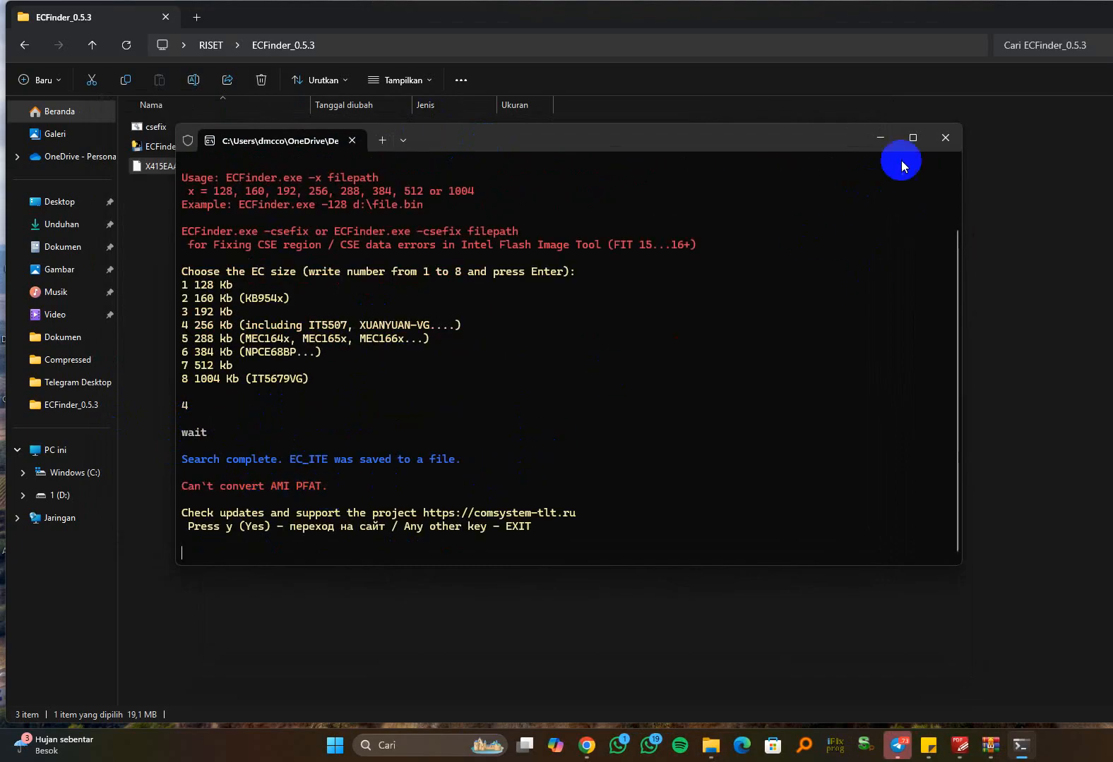
left_click(944, 137)
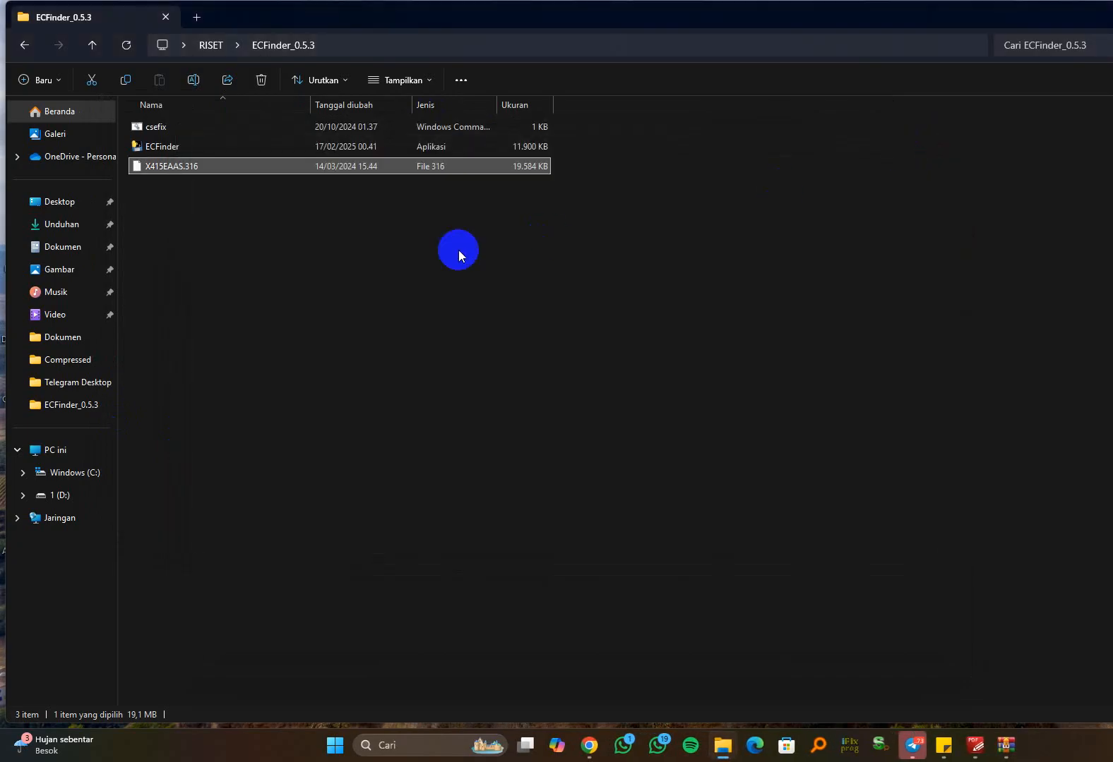
Step: Examine the contents of X415EAAS.316 as an archive in 7-Zip and close it
left_click(195, 169)
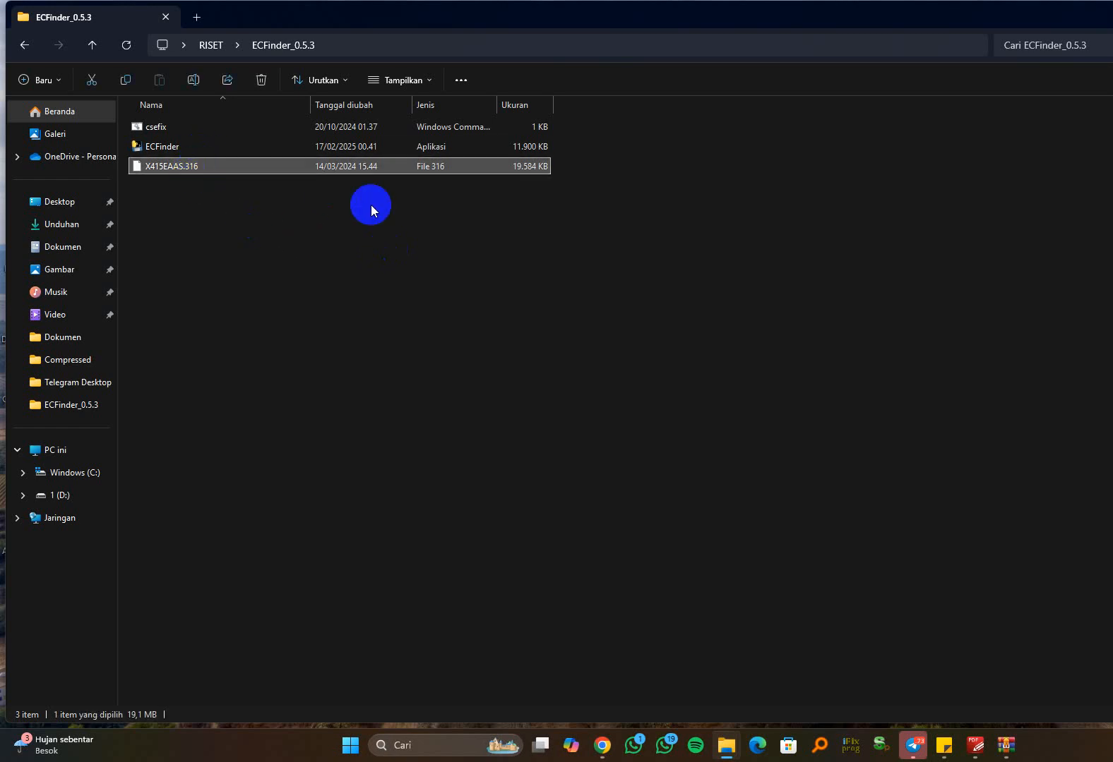
right_click(196, 167)
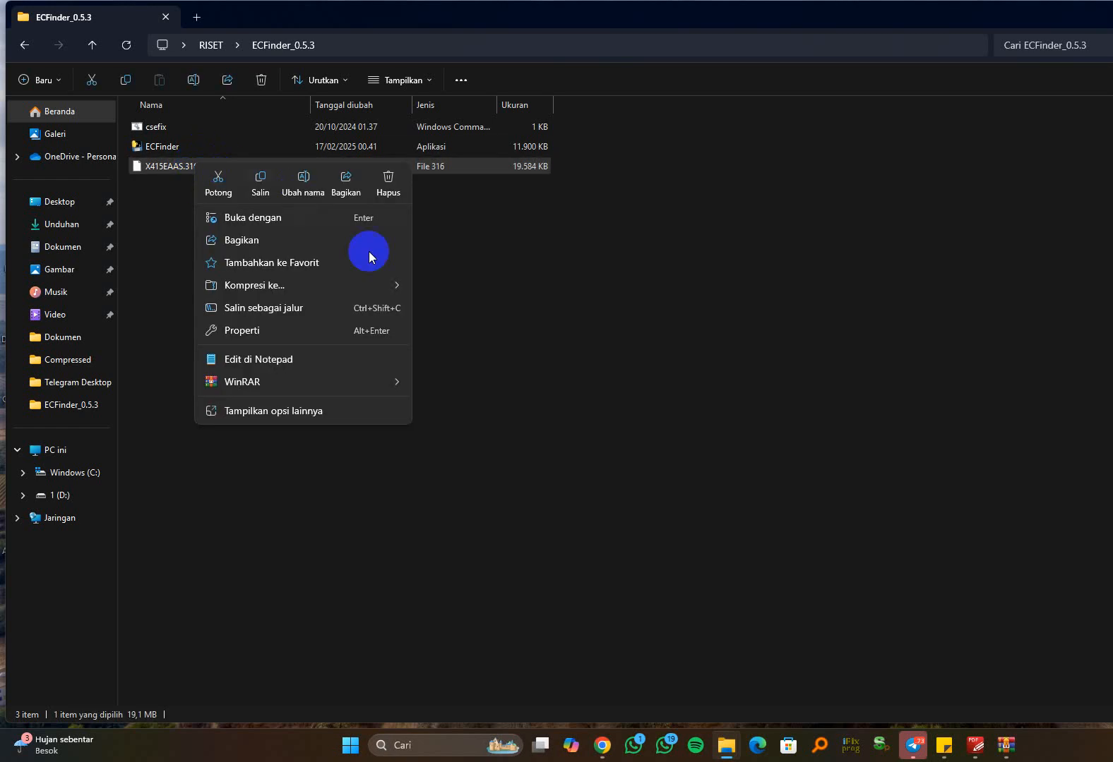
left_click(293, 413)
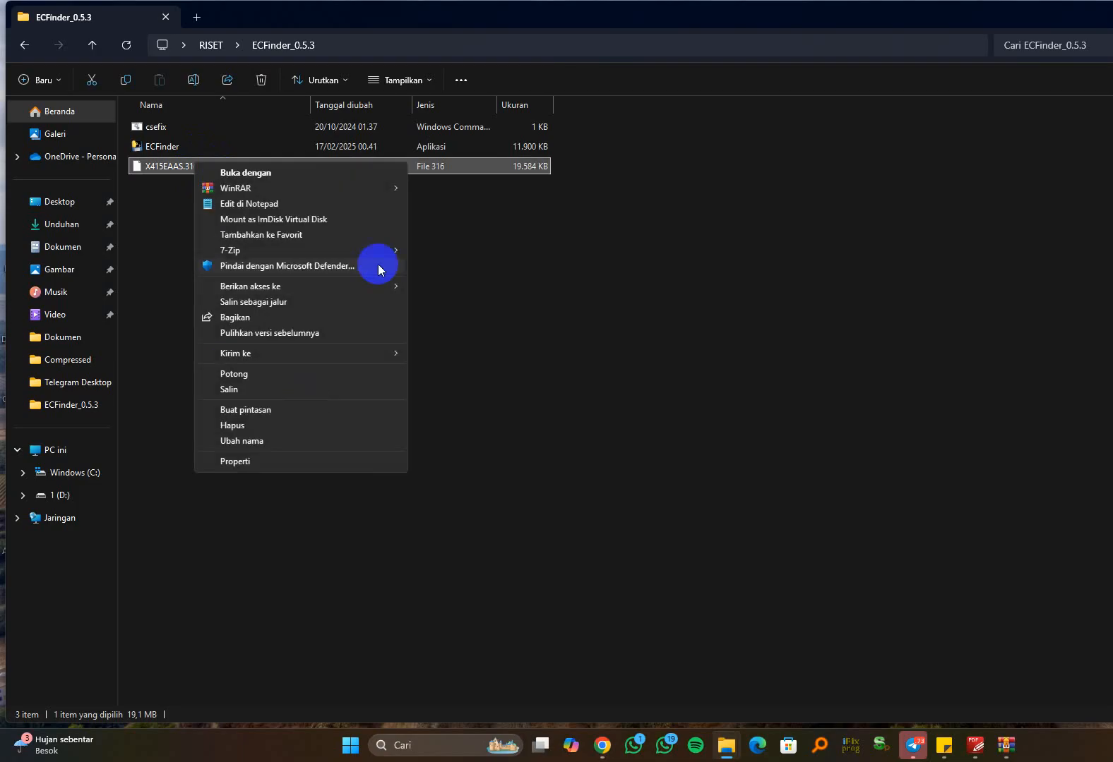
mouse_move(355, 251)
left_click(456, 250)
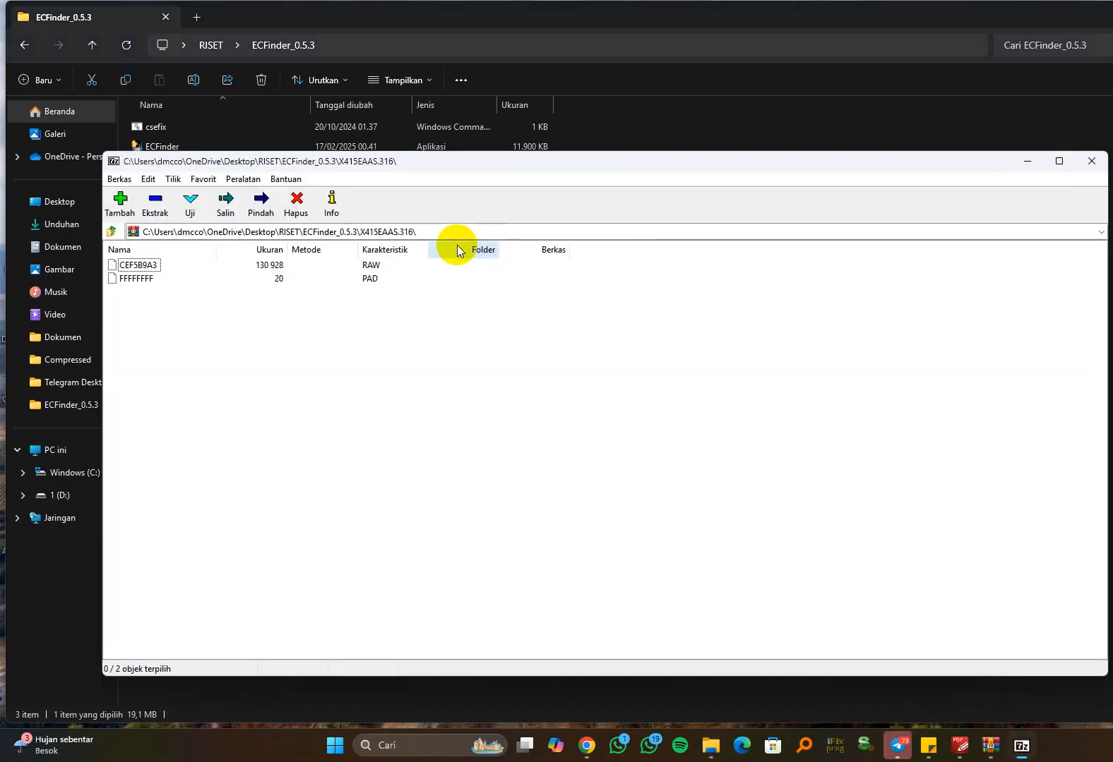
left_click(1077, 167)
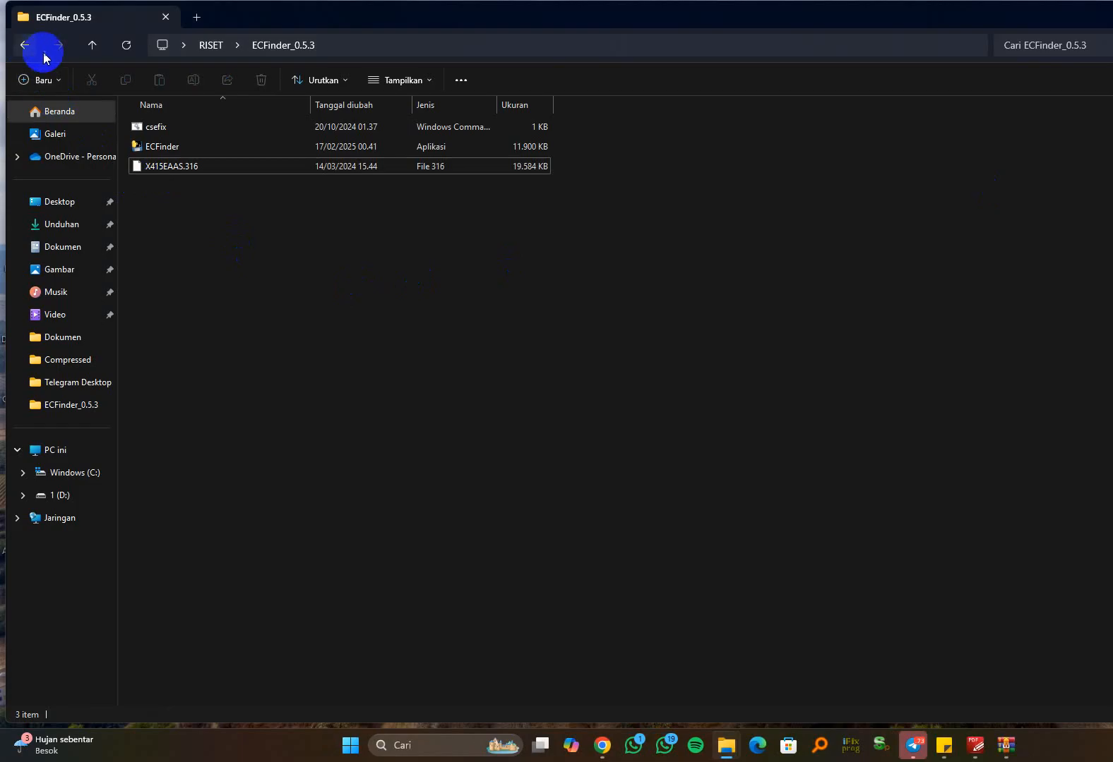
Step: Delete X415EAAS.316 from the ECFinder_0.5.3 folder and return to the RISET folder
left_click(202, 172)
key("Delete")
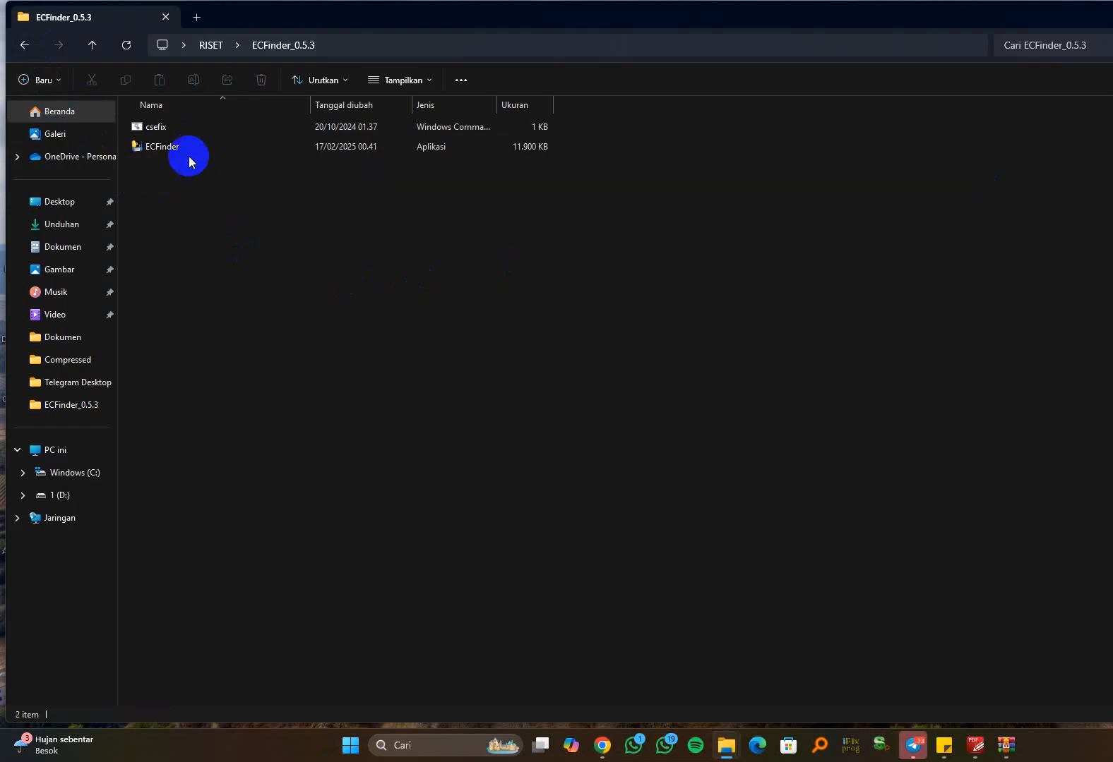
left_click(24, 44)
Step: Open l1cn45ww.exe from the RISET folder as an archive in 7-Zip
left_click(188, 169)
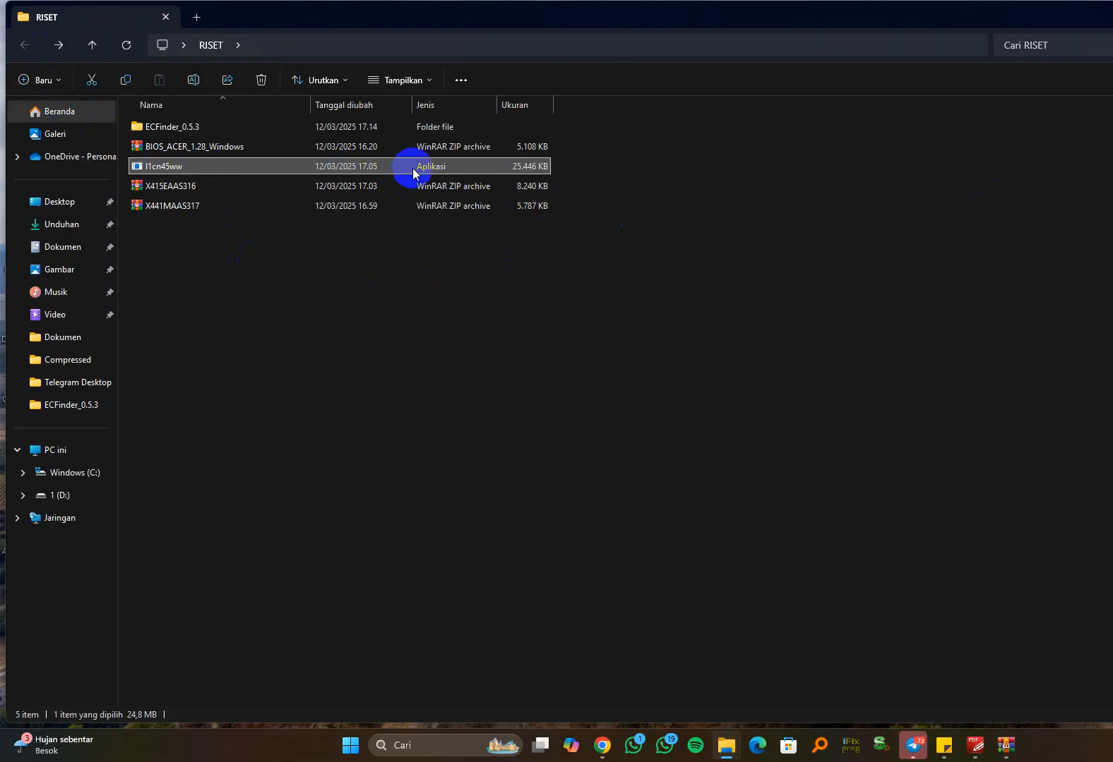
right_click(220, 165)
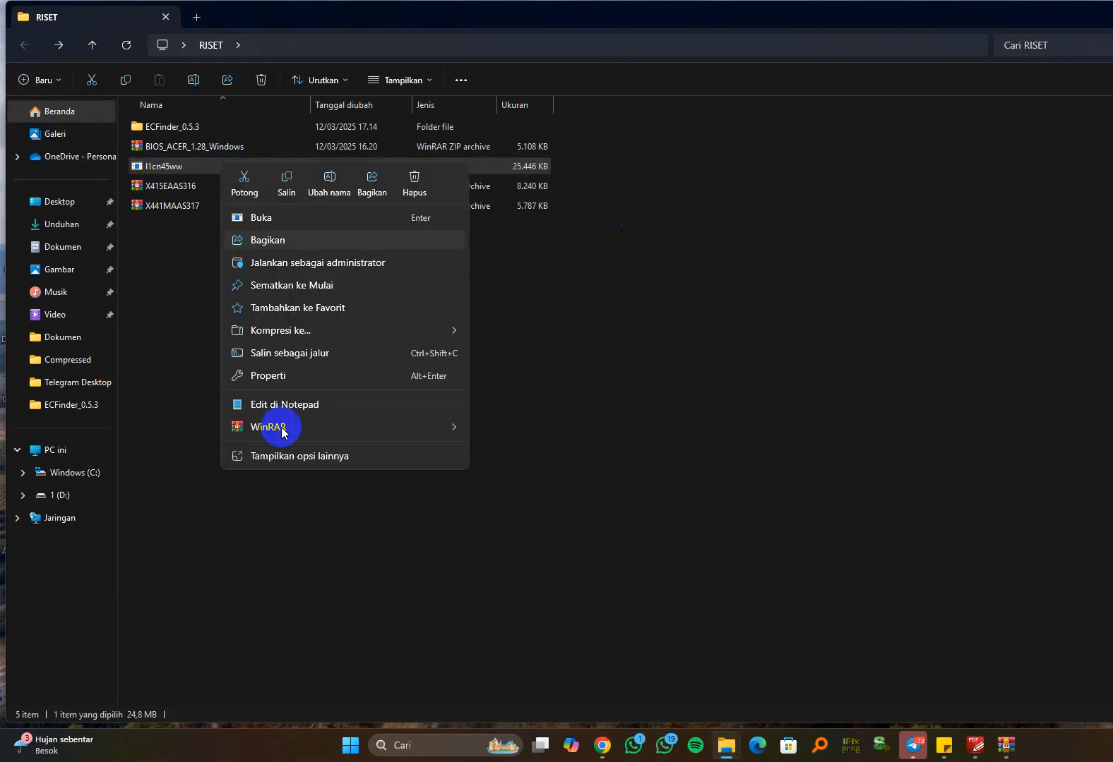
left_click(280, 456)
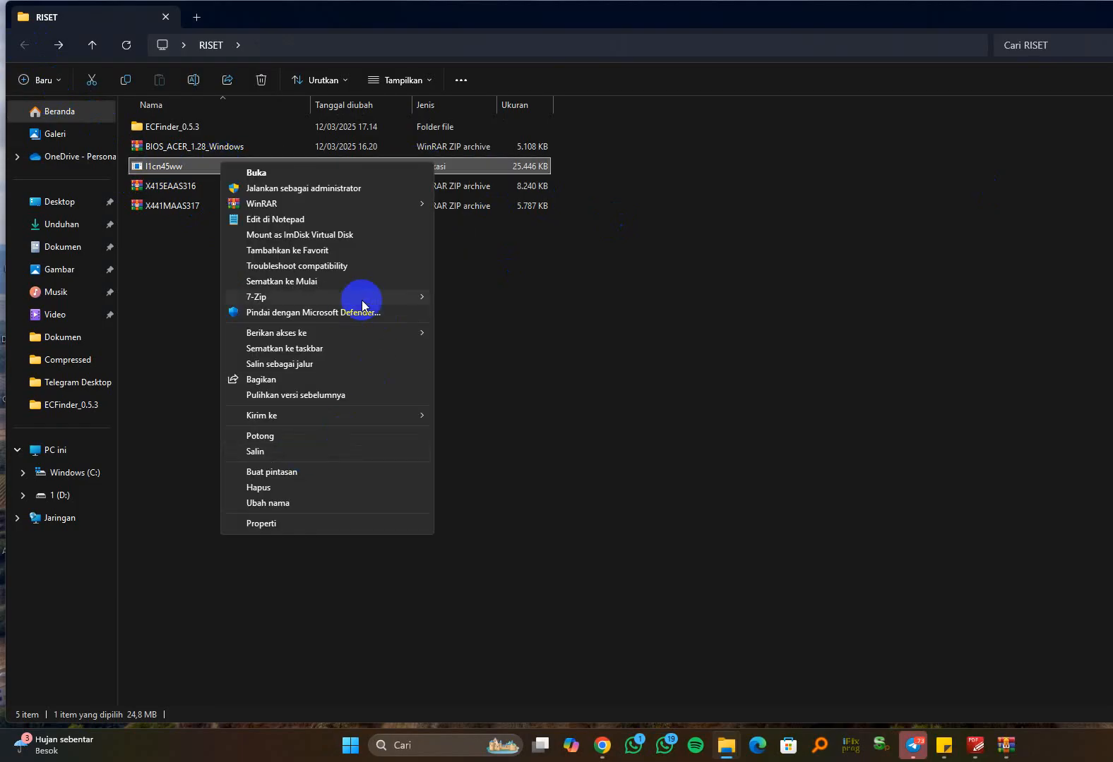
mouse_move(376, 293)
left_click(485, 302)
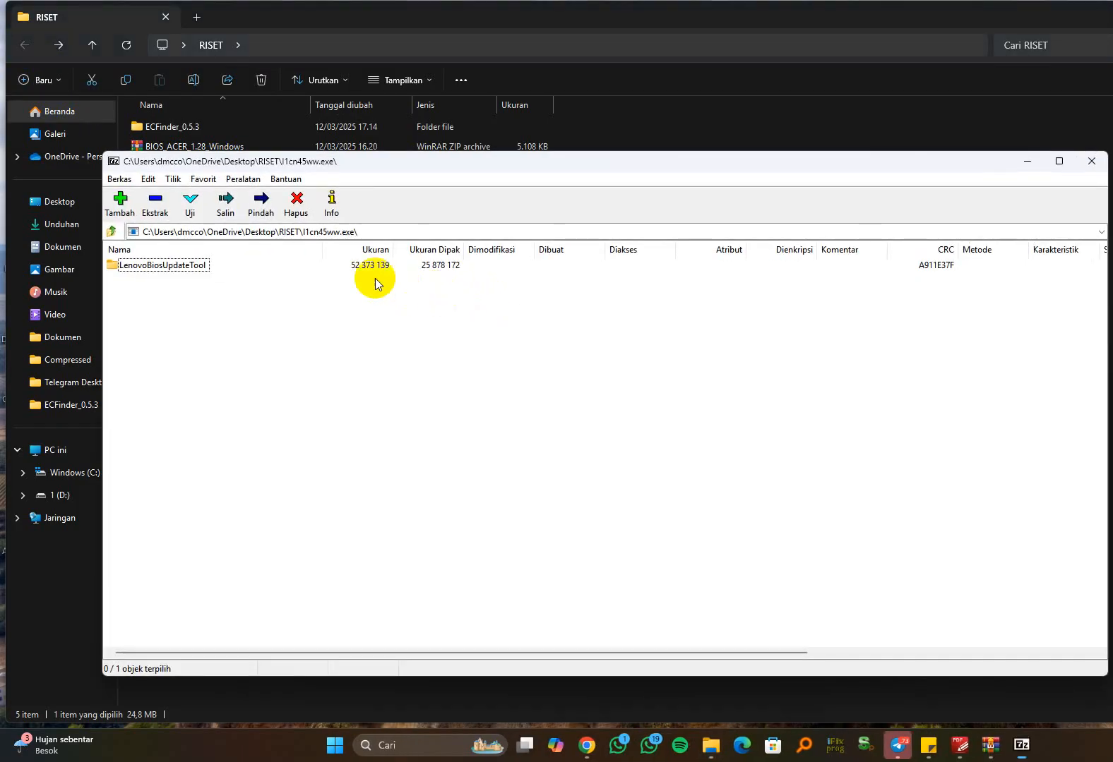
left_click_drag(413, 162, 459, 162)
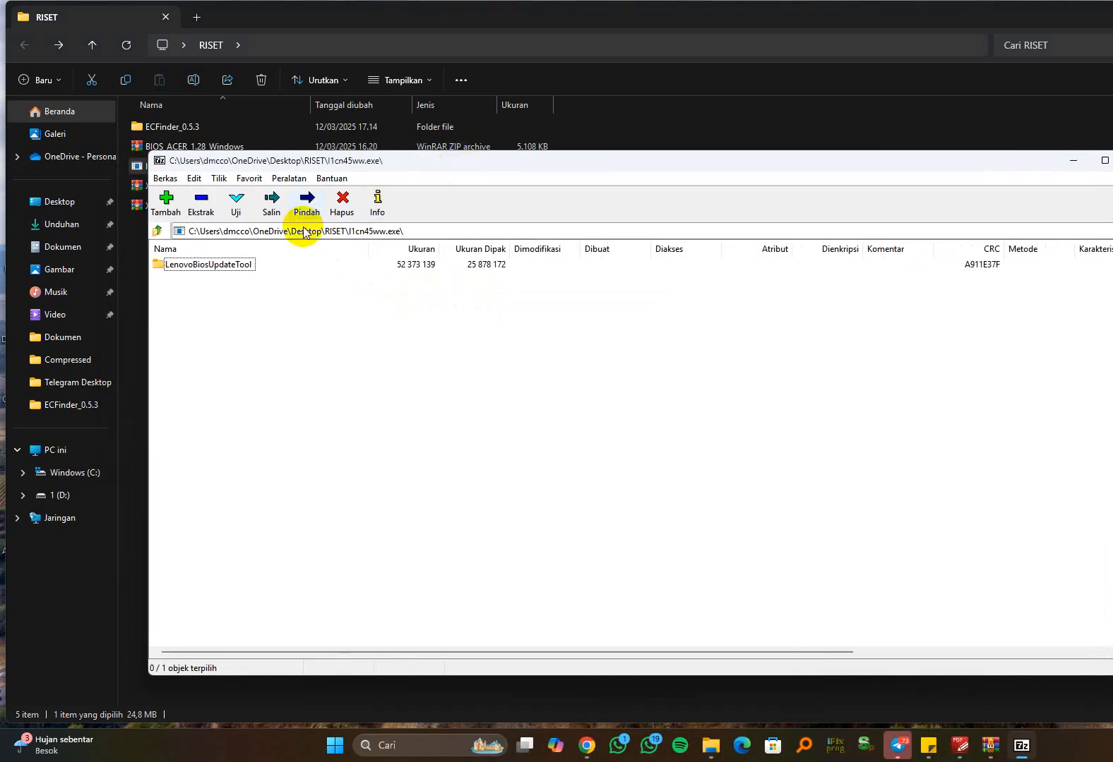
Step: Browse the Lenovo archive to the LenovoBiosUpdateTool\Rfs\Fw\IdeaPad folder
double_click(234, 264)
double_click(174, 280)
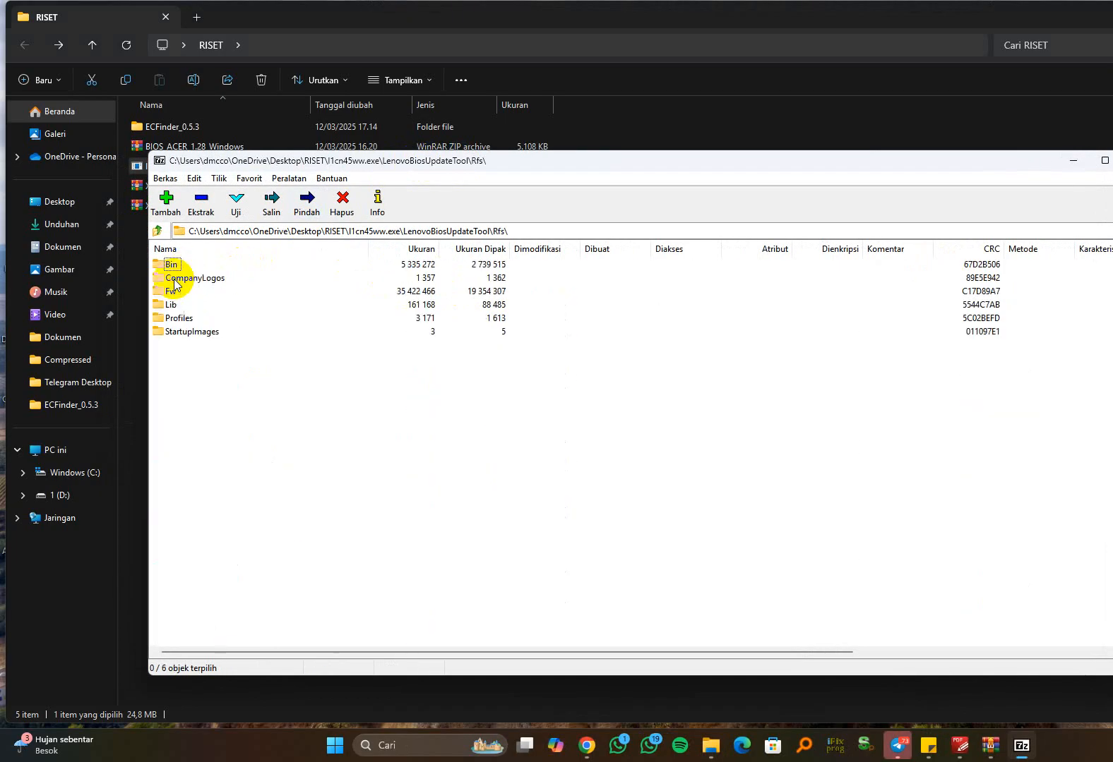
left_click(158, 231)
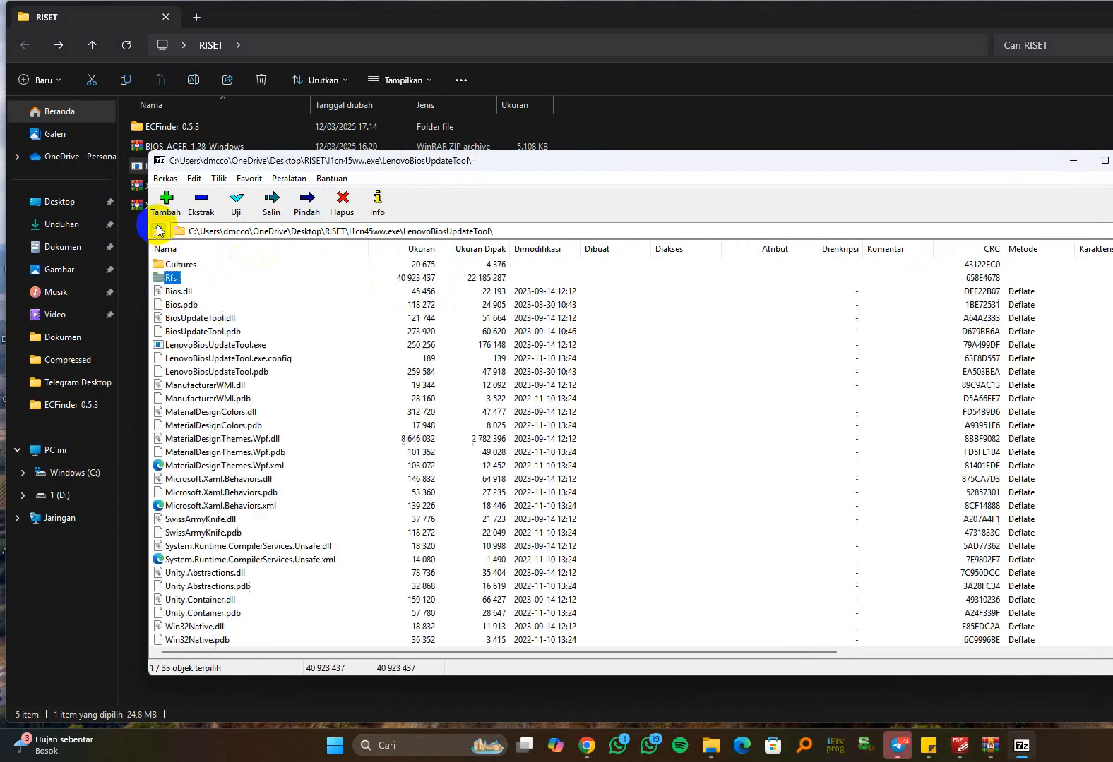
double_click(176, 282)
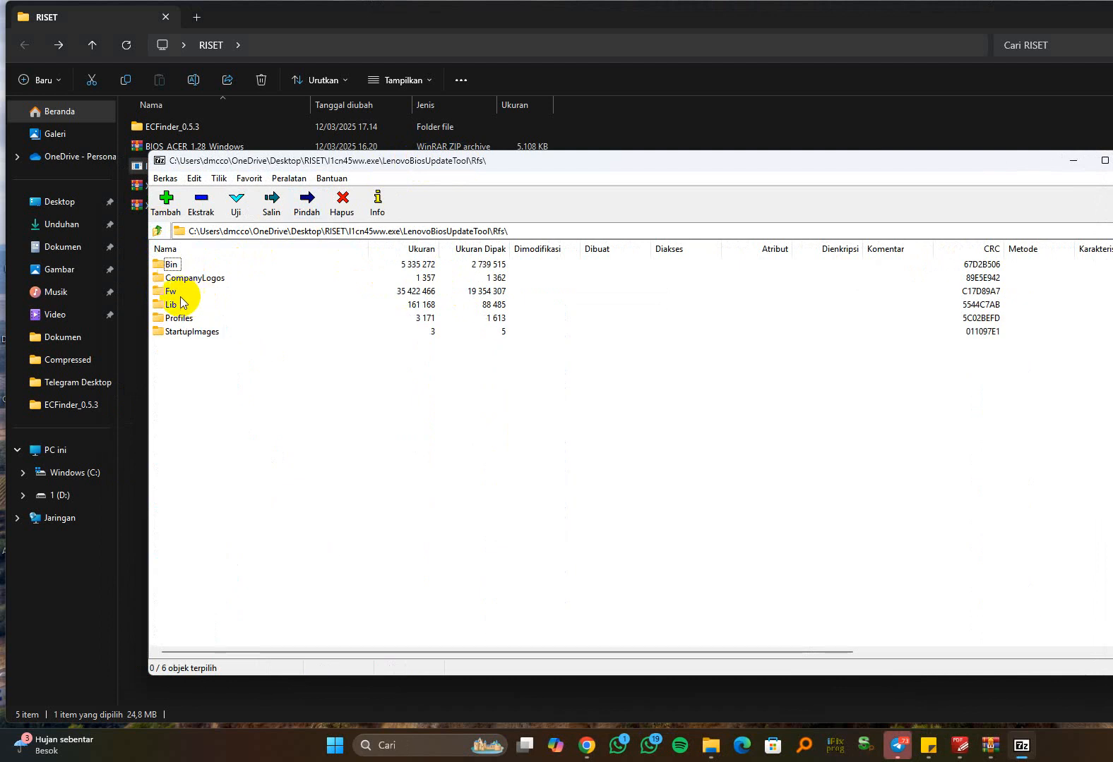
double_click(176, 289)
double_click(184, 266)
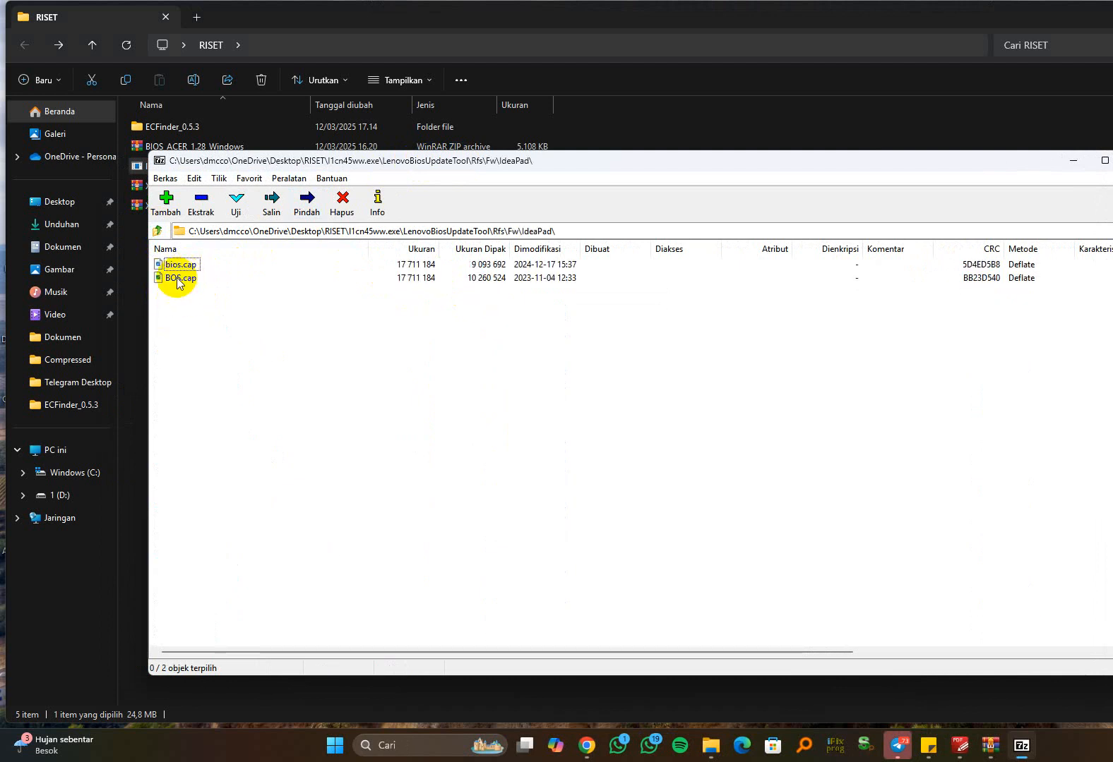
Step: Copy bios.cap from the archive's IdeaPad folder into the ECFinder_0.5.3 folder
left_click(185, 266)
left_click_drag(629, 166, 786, 165)
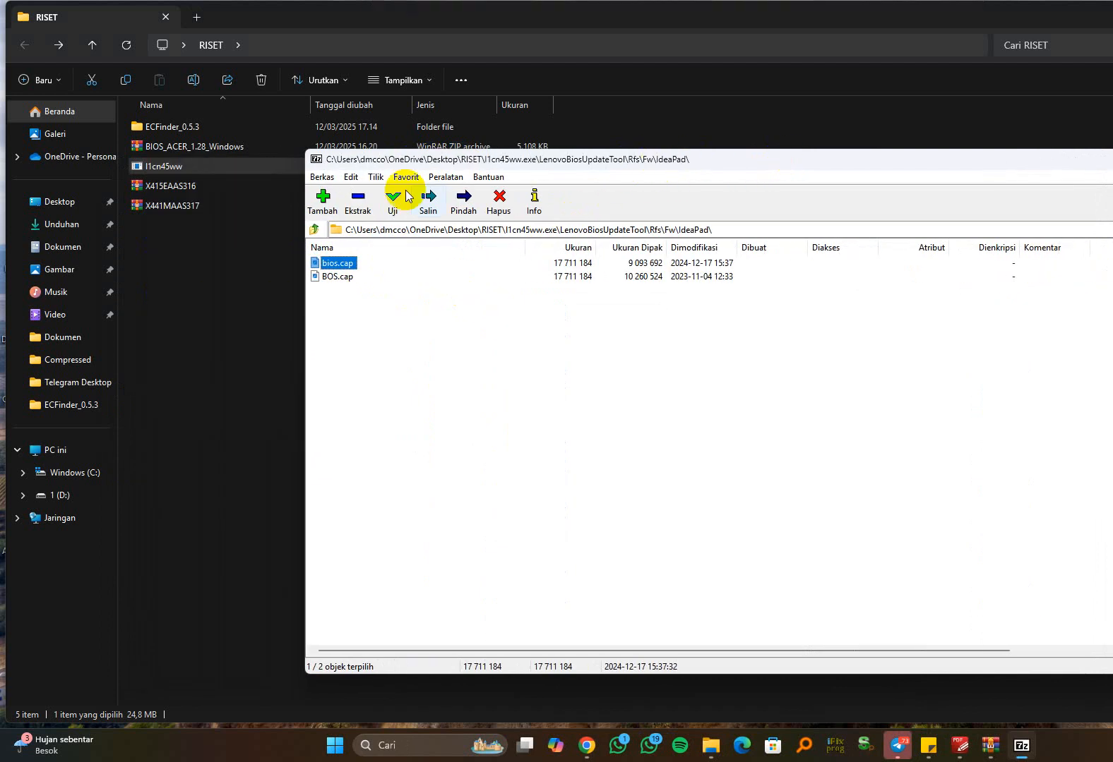
left_click_drag(337, 265, 184, 127)
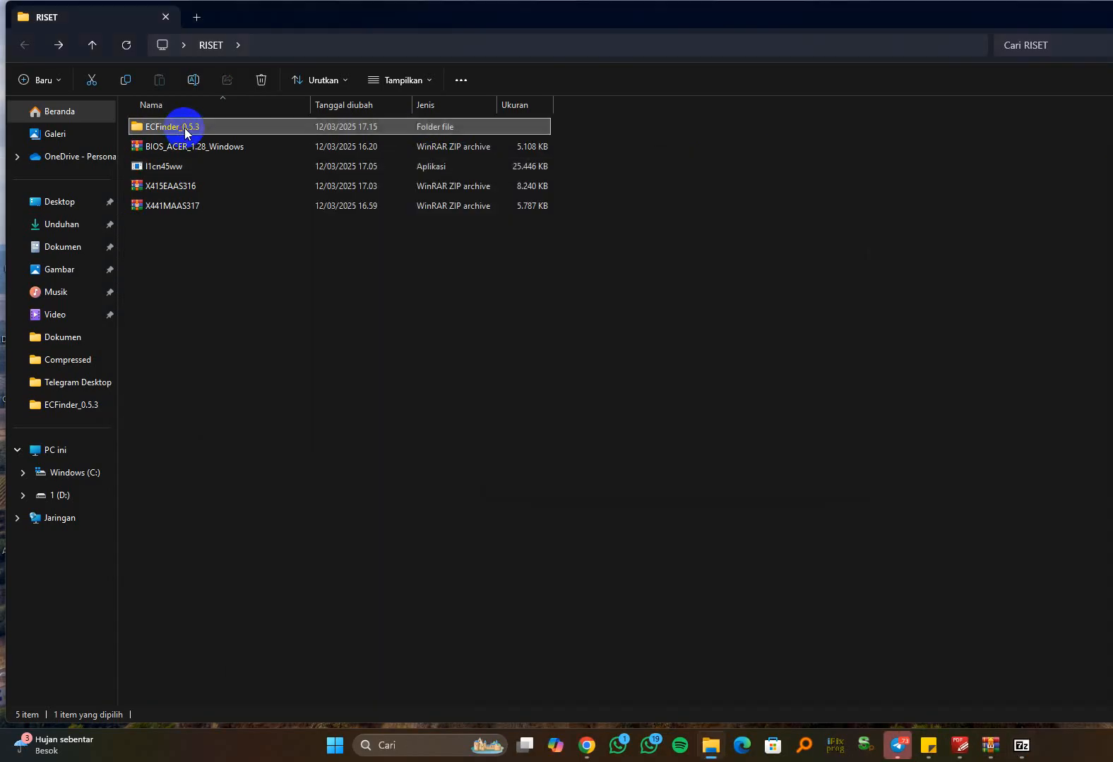
Step: Open the ECFinder_0.5.3 folder and delete the X415EAAS_EC_ITE file from it
double_click(184, 128)
left_click(192, 192)
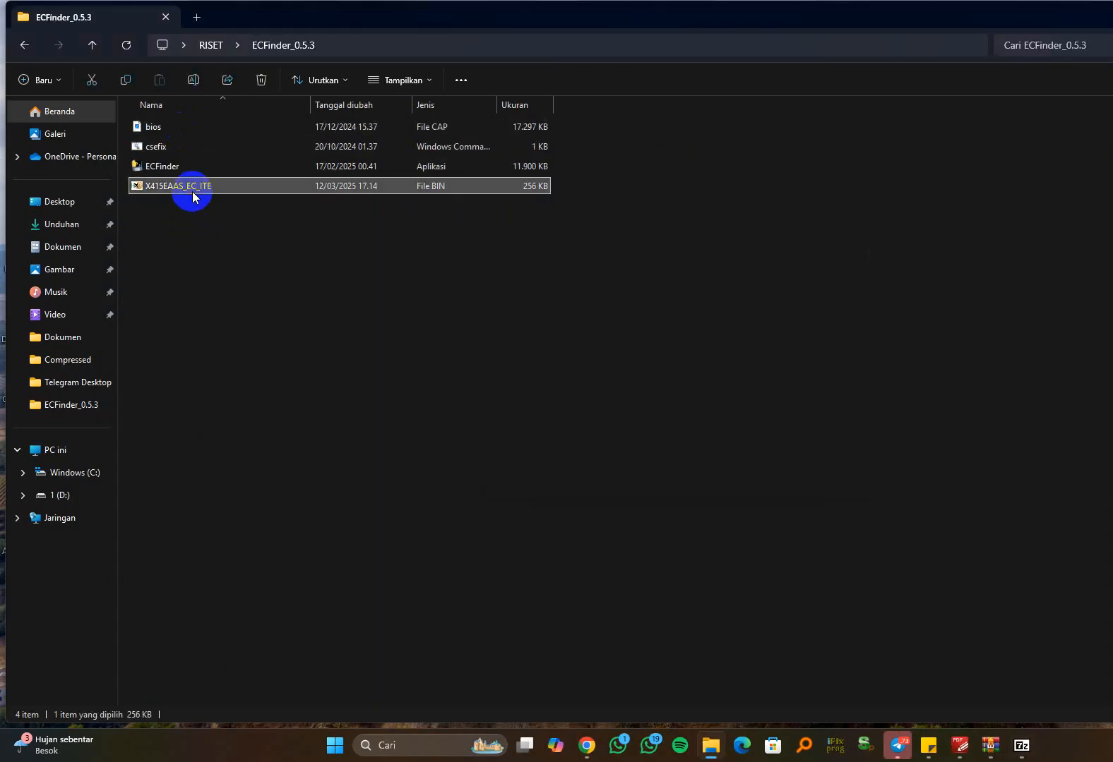
left_click_drag(192, 191, 120, 202)
Step: Run ECFinder on bios.cap with EC size option 1 (128 Kb), close the console and refresh the folder
left_click(149, 129)
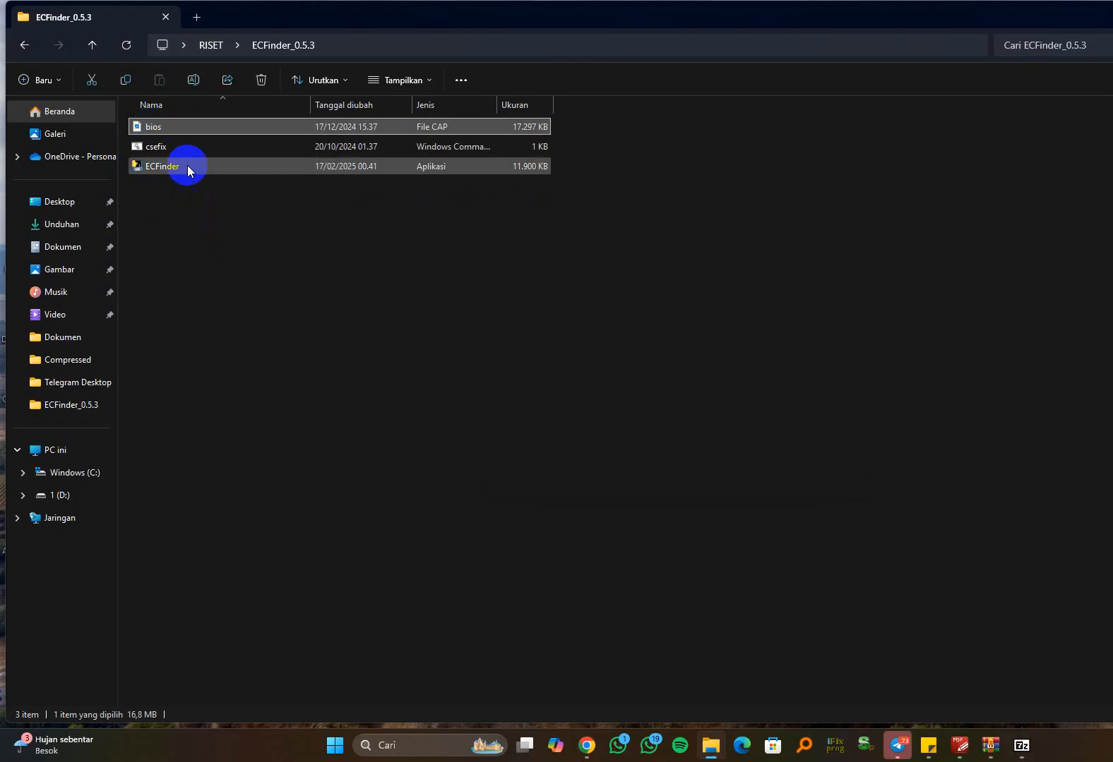
left_click_drag(157, 129, 178, 175)
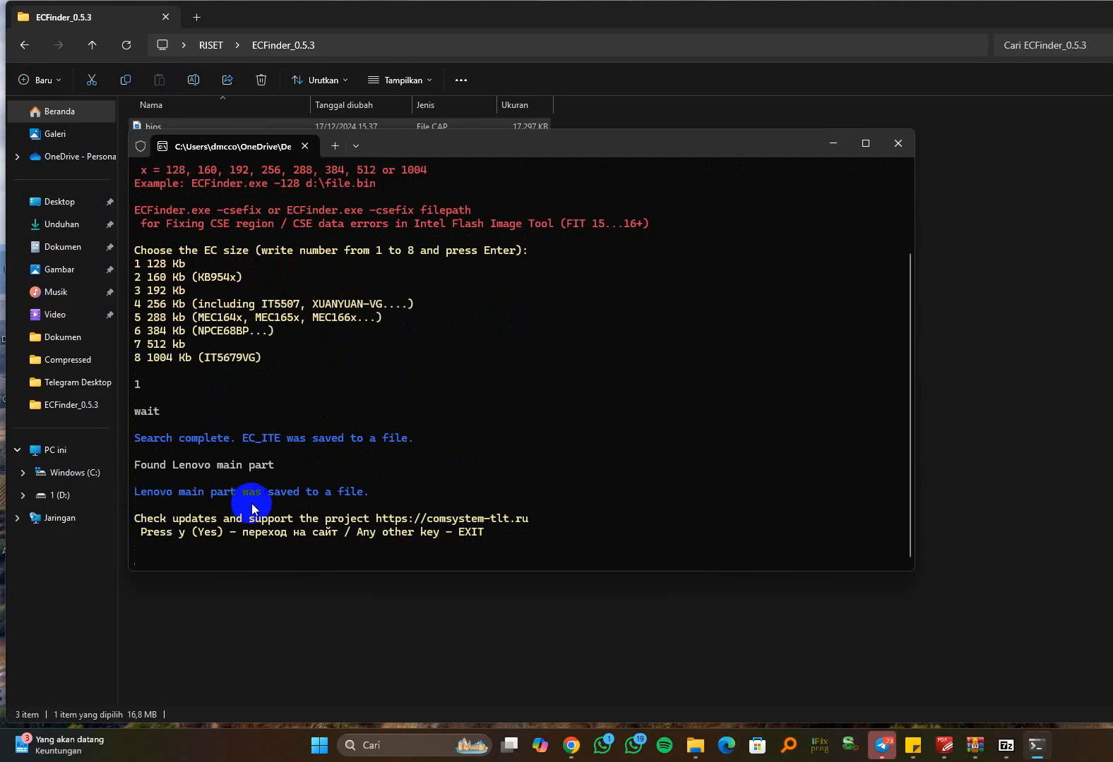
left_click(895, 143)
right_click(271, 243)
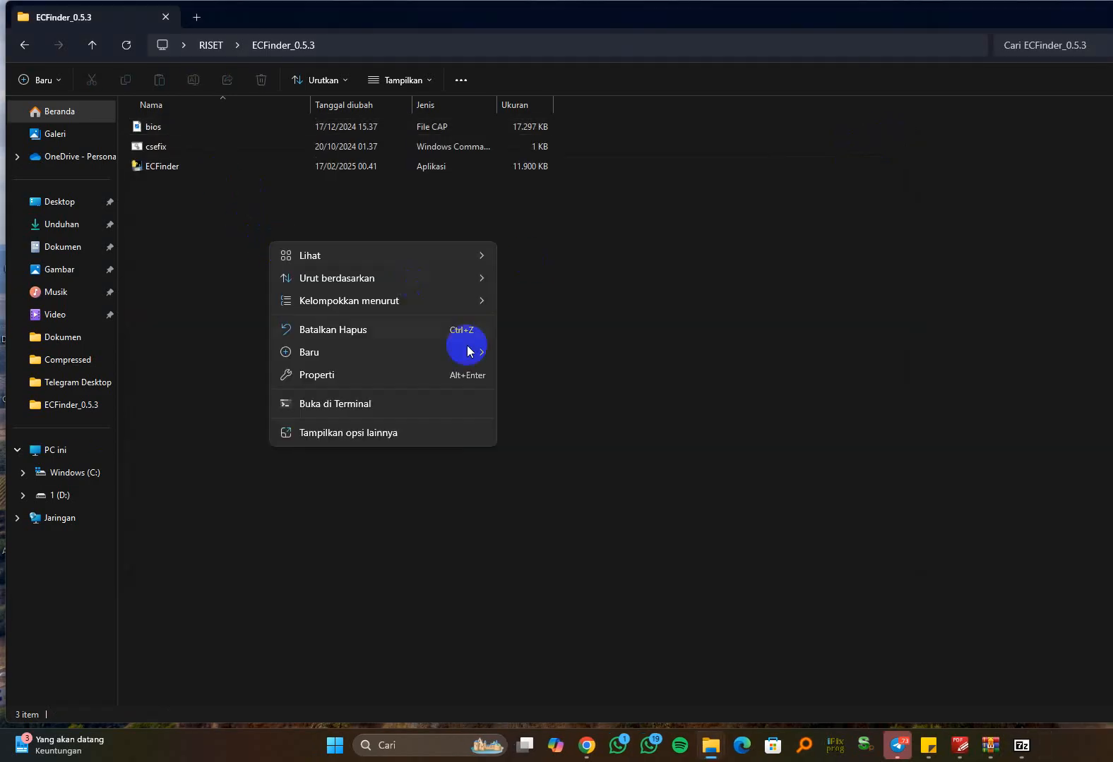
left_click(397, 432)
left_click(378, 298)
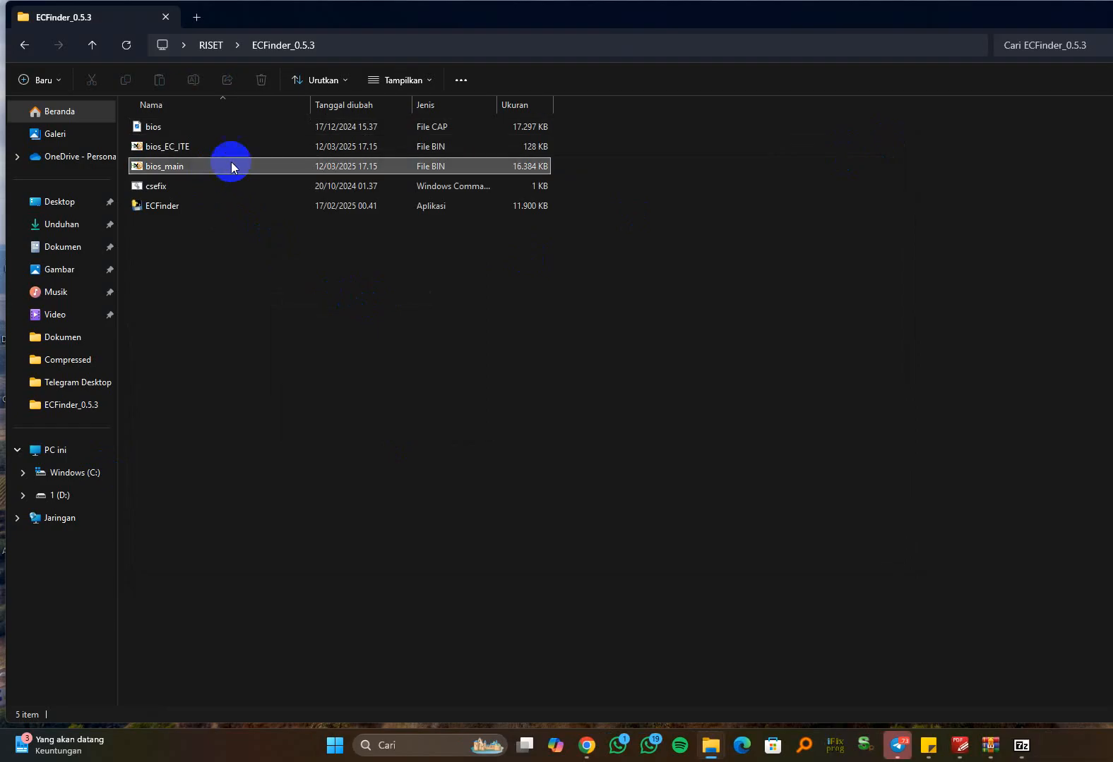
Step: Examine the extracted bios_EC_ITE.bin in HxD to identify the EC, and close the editor
left_click(250, 148)
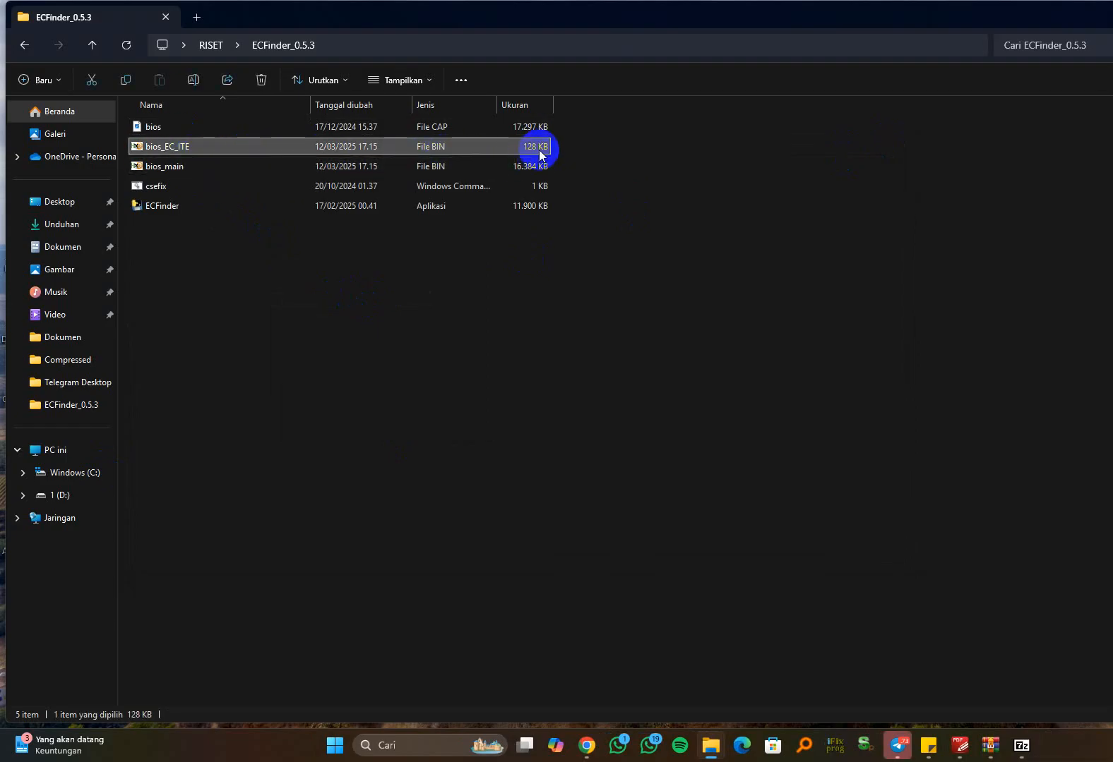
double_click(504, 151)
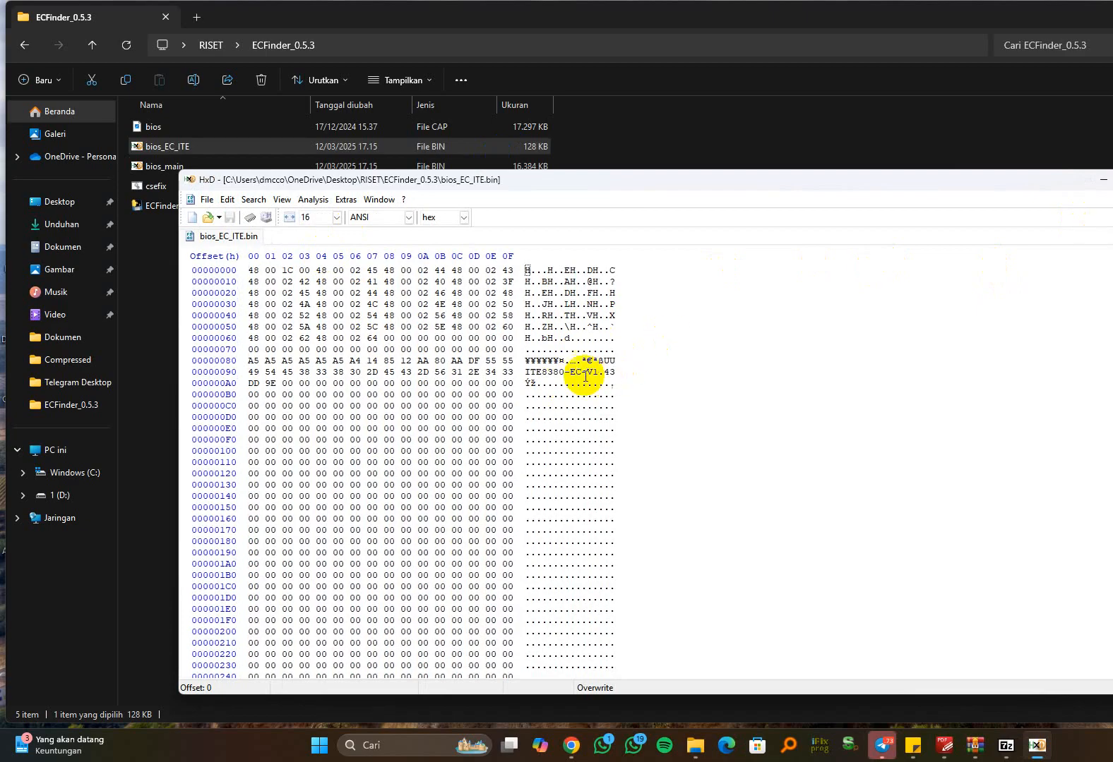
left_click(1101, 206)
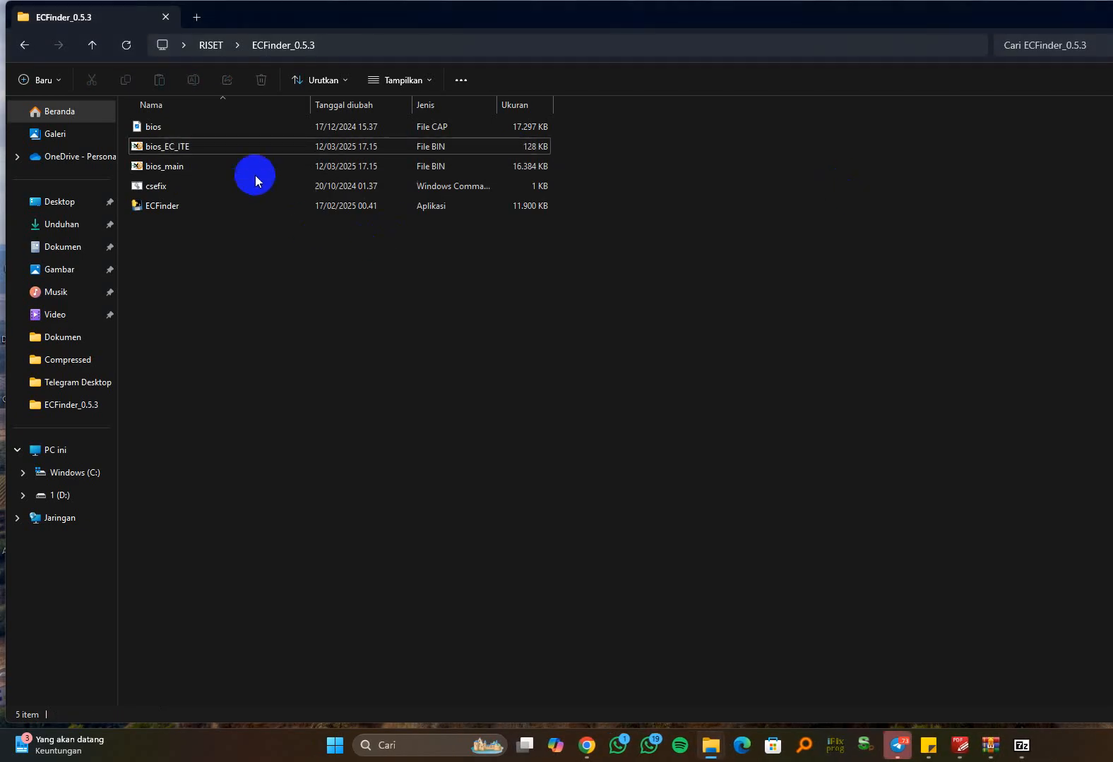
Step: Examine the start and end of the extracted bios_main.bin in HxD, and close the editor
double_click(262, 169)
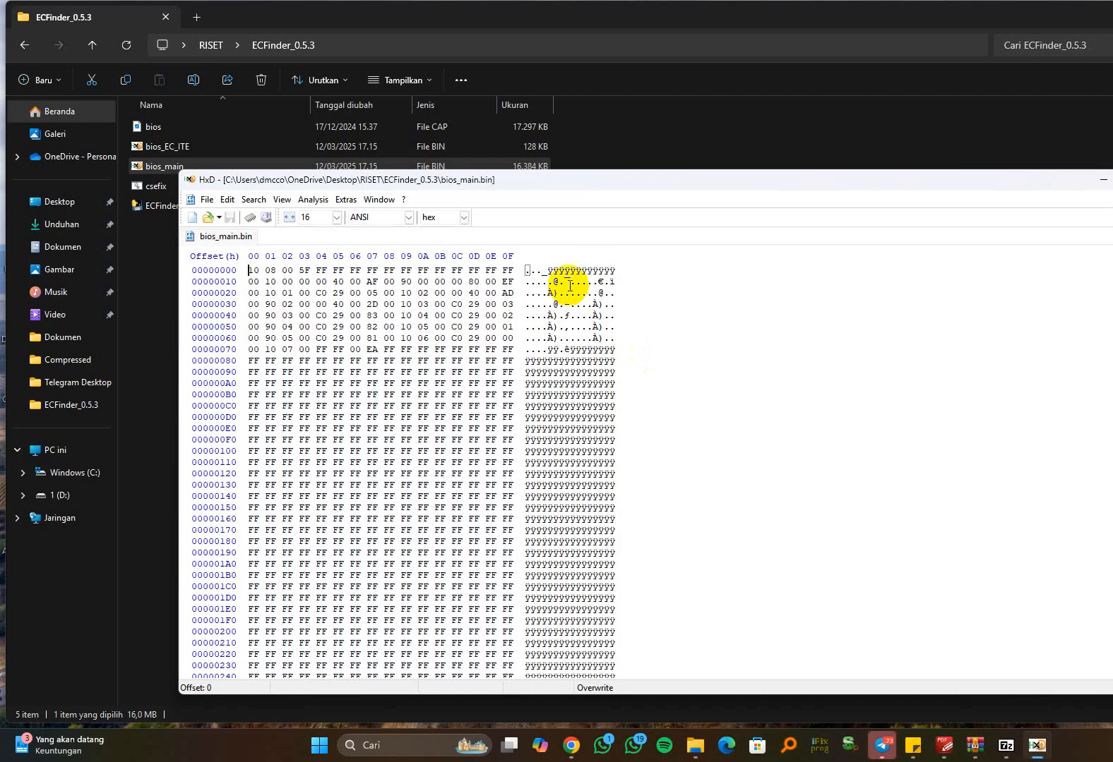
scroll(568, 293, "down", 20)
scroll(564, 355, "up", 20)
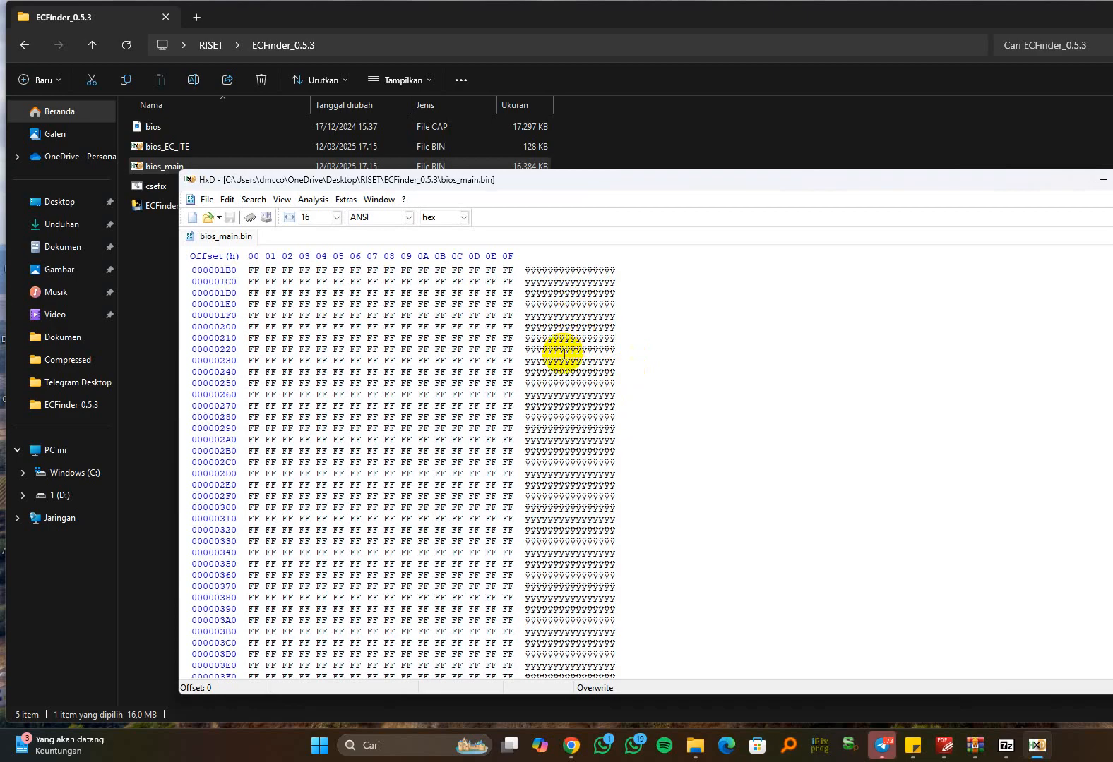
scroll(596, 377, "down", 6)
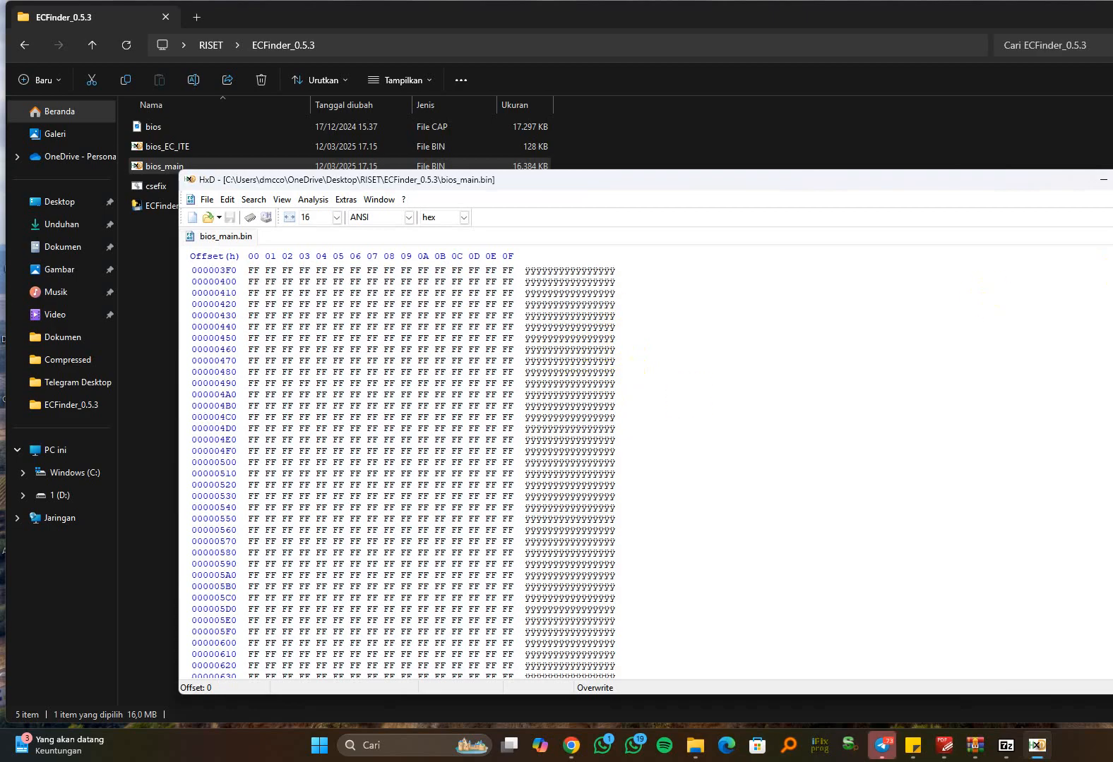
mouse_move(1112, 264)
left_mouse_down()
mouse_move(1112, 664)
mouse_move(1112, 265)
left_mouse_up()
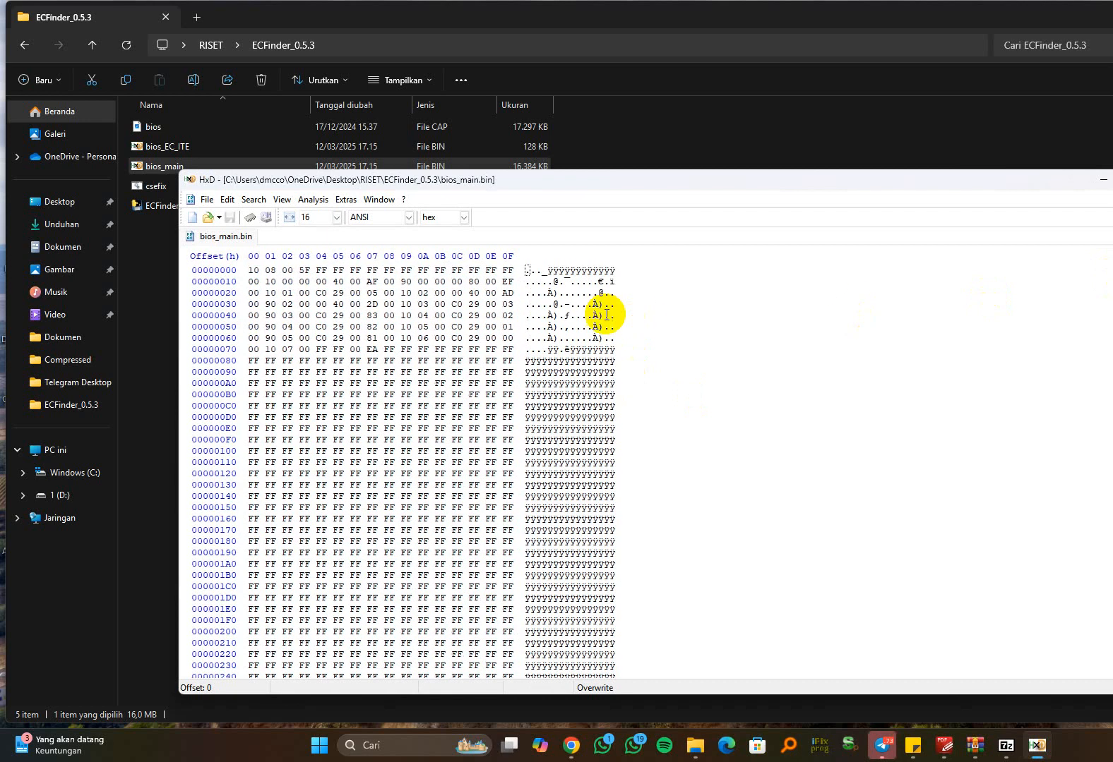
left_click_drag(538, 281, 626, 338)
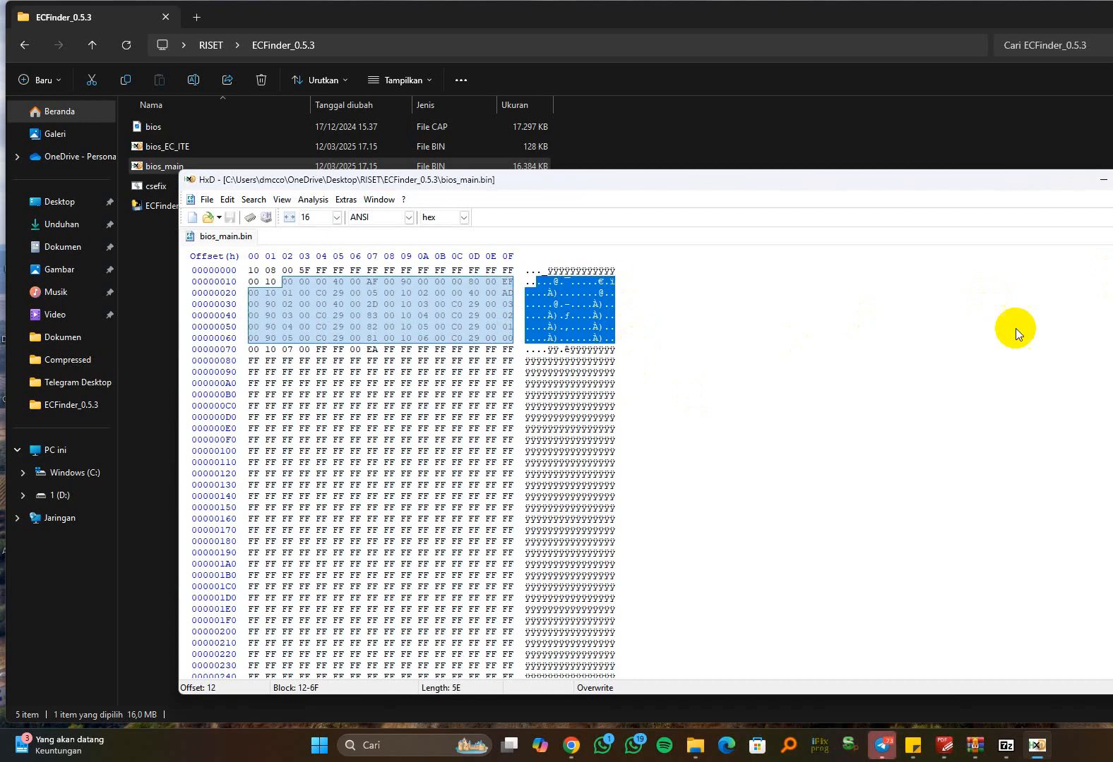
left_click_drag(1112, 265, 1112, 668)
scroll(449, 369, "up", 8)
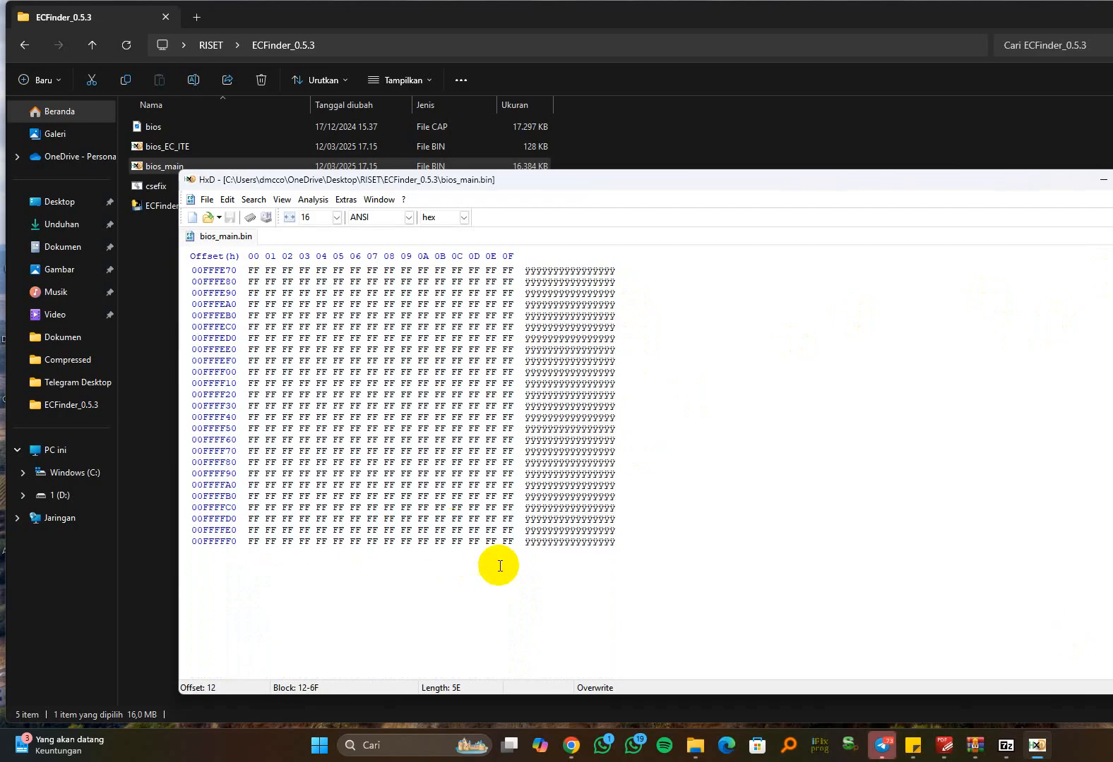
scroll(484, 497, "up", 5)
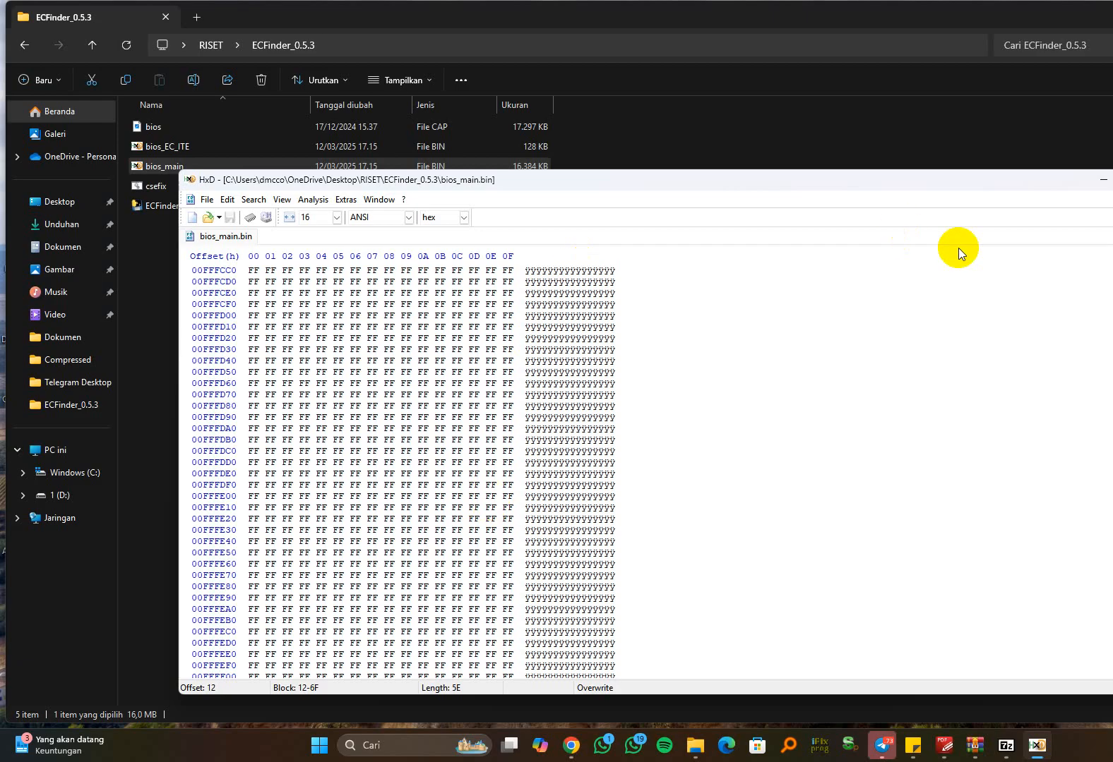
key("alt+F4")
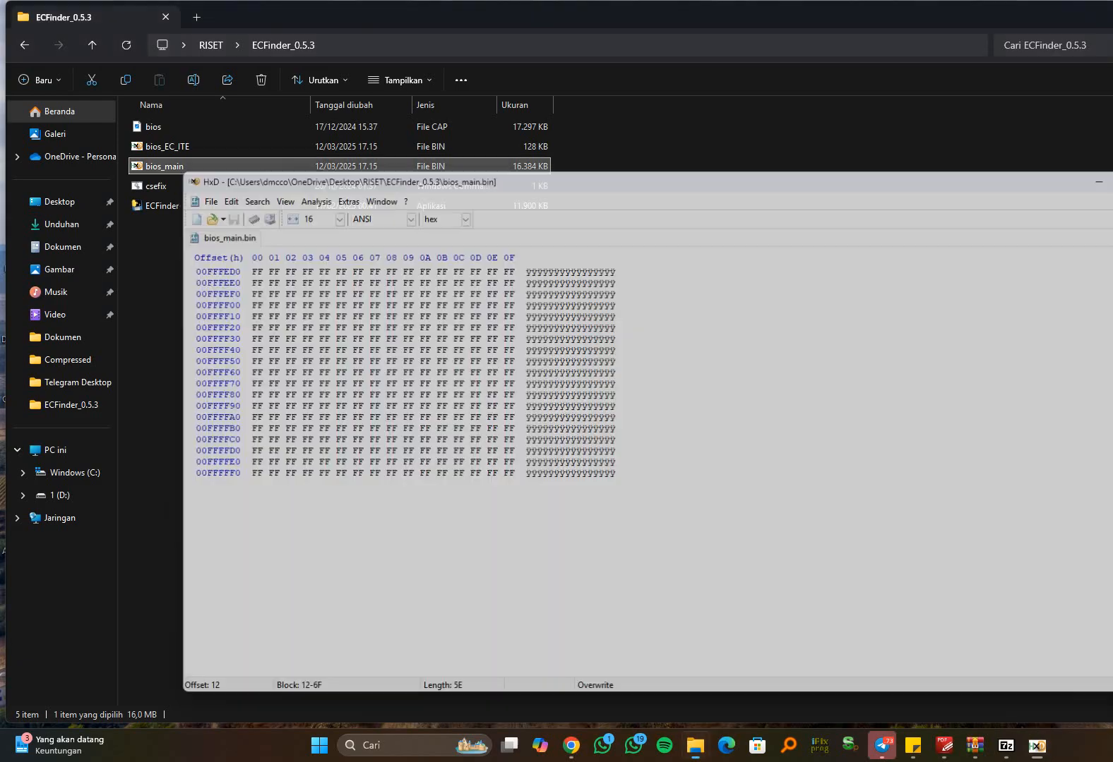
Step: Delete bios.cap, bios_EC_ITE and bios_main from the ECFinder_0.5.3 folder and return to the RISET folder
left_click(220, 167)
left_click(223, 150, "ctrl")
left_click(228, 128, "ctrl")
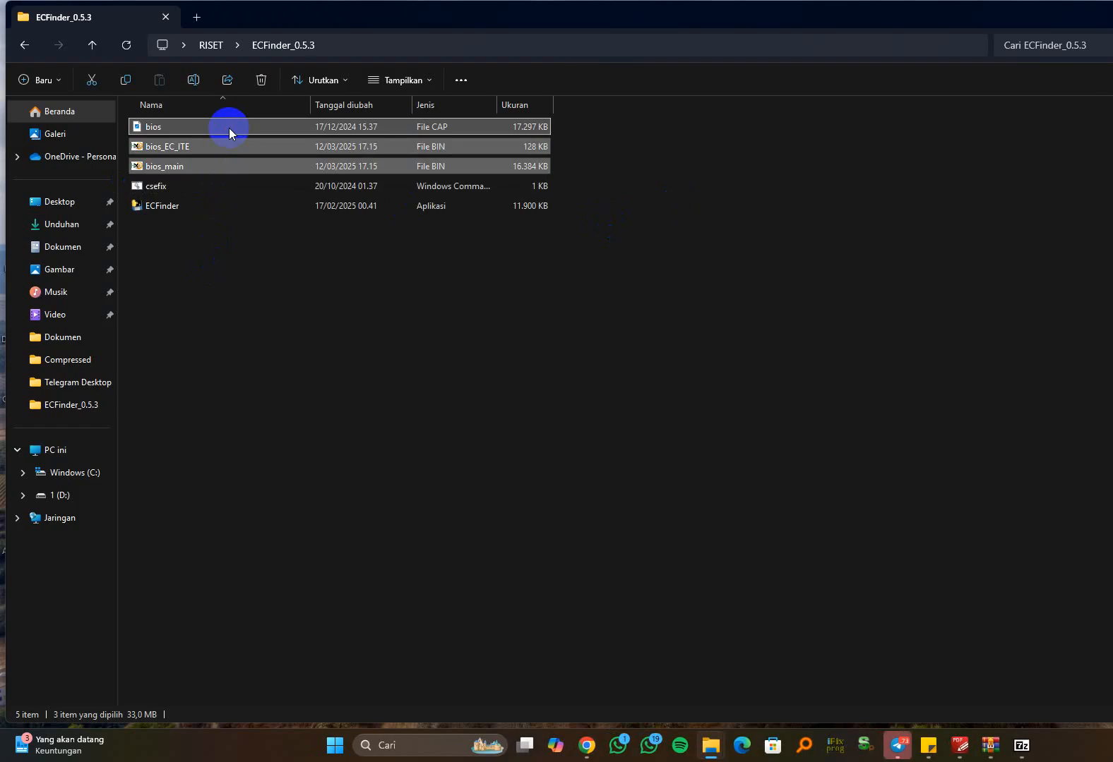
key("Delete")
left_click(24, 45)
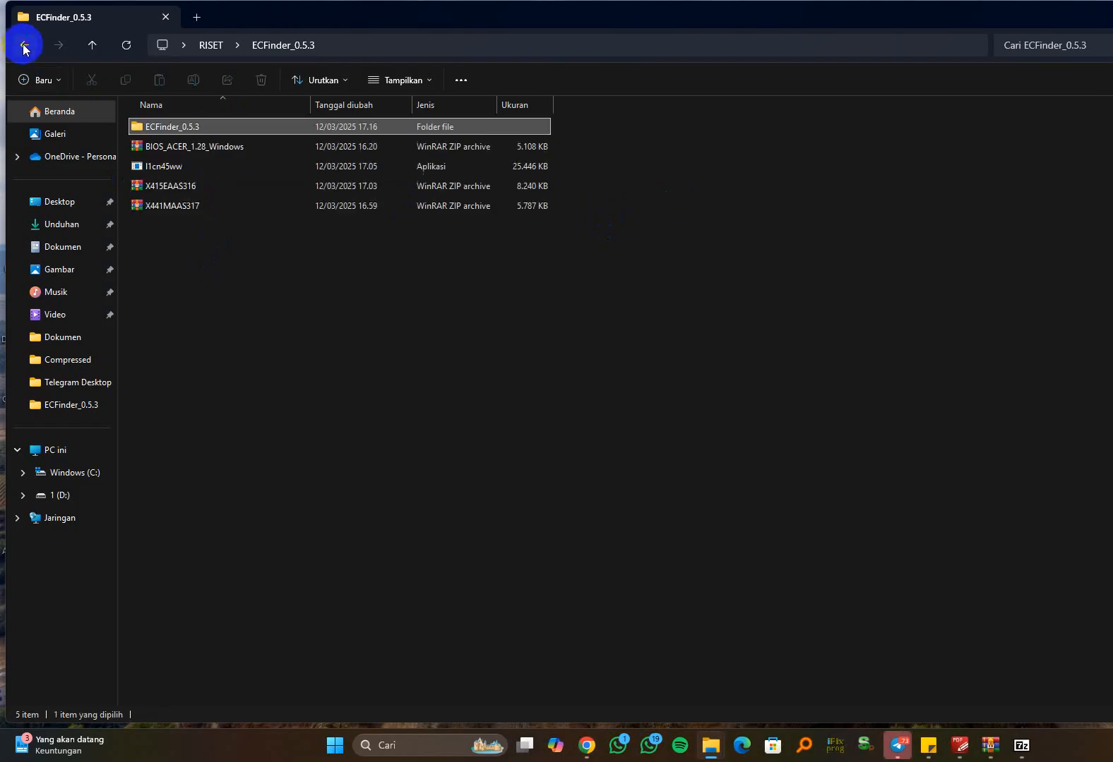
Step: Extract ZQF_128.exe from the BIOS_ACER_1.28_Windows archive into the RISET folder
left_click(219, 148)
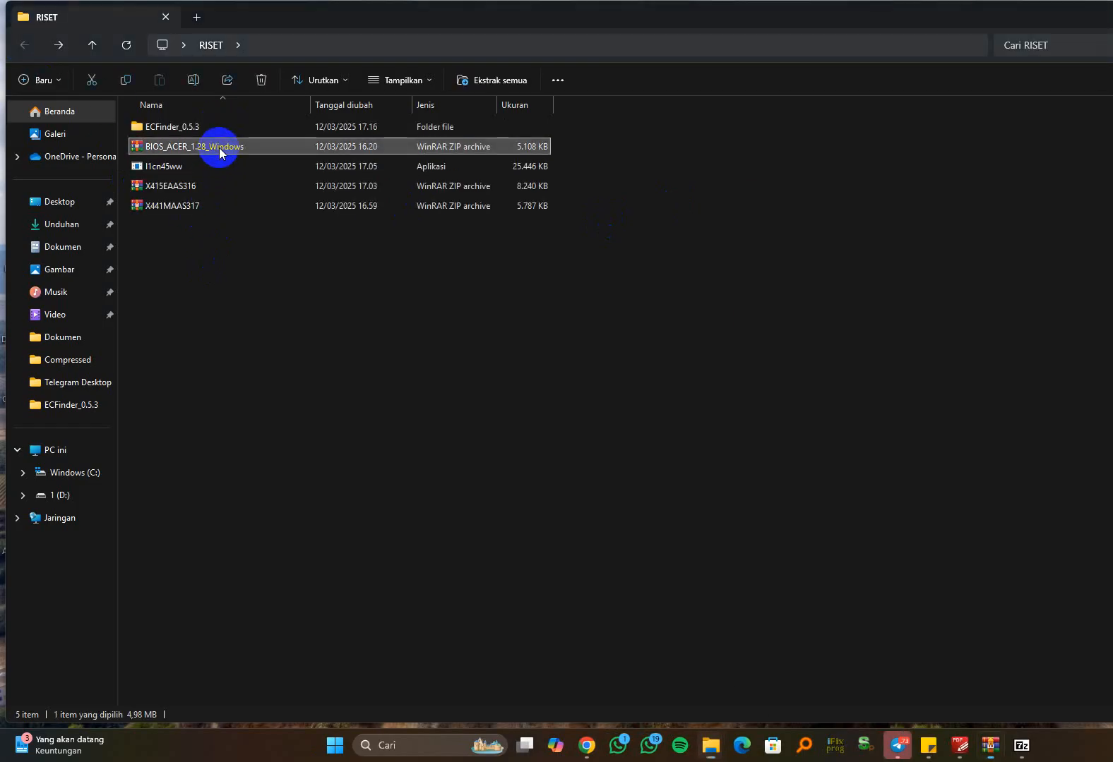
double_click(219, 147)
double_click(831, 318)
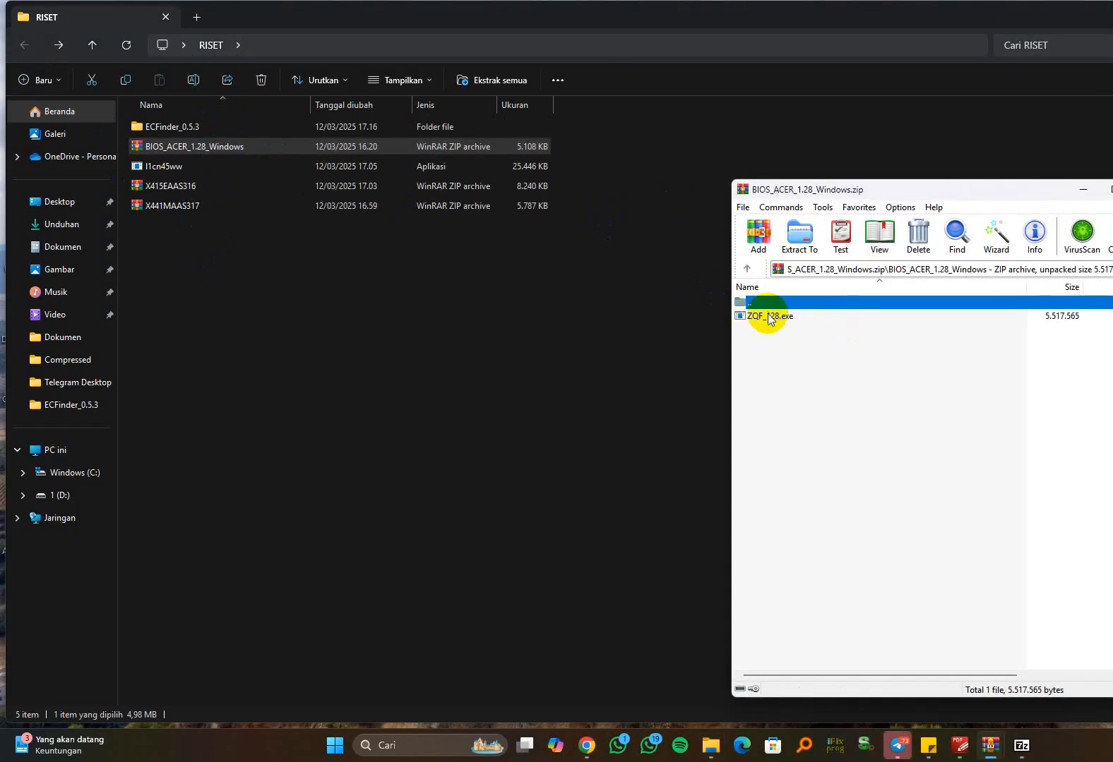
left_click_drag(768, 315, 377, 278)
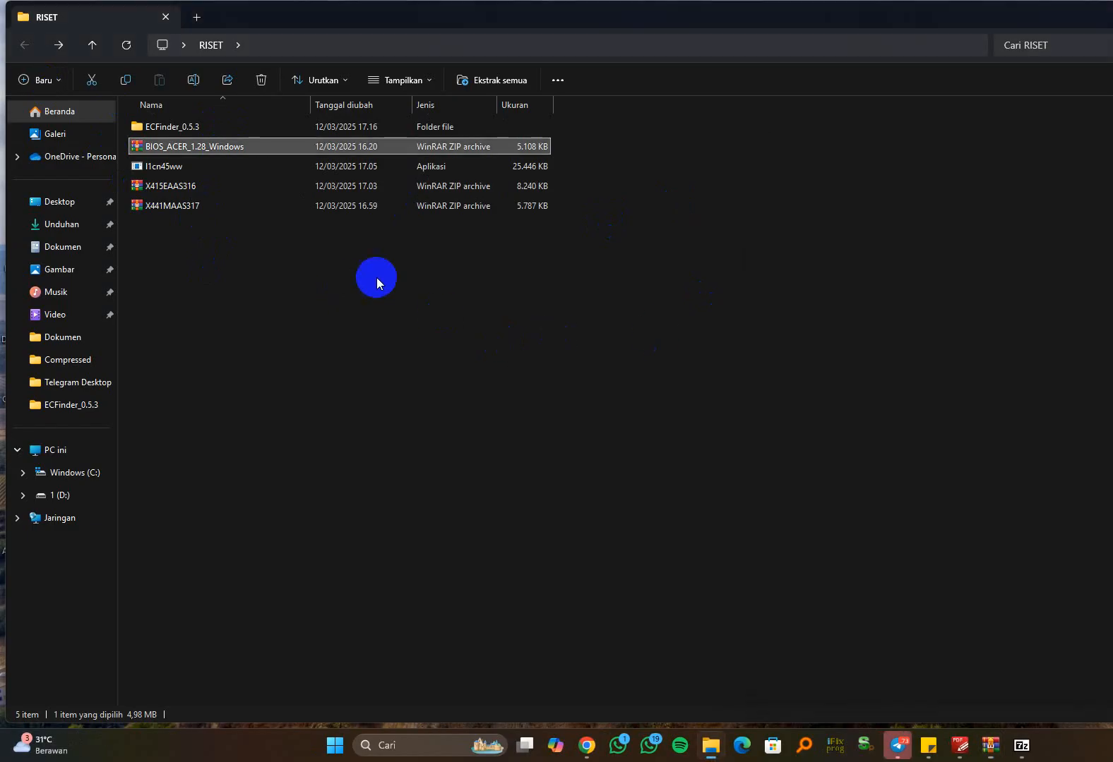
left_click(168, 256)
Step: Open ZQF_128.exe as an archive in 7-Zip
right_click(172, 225)
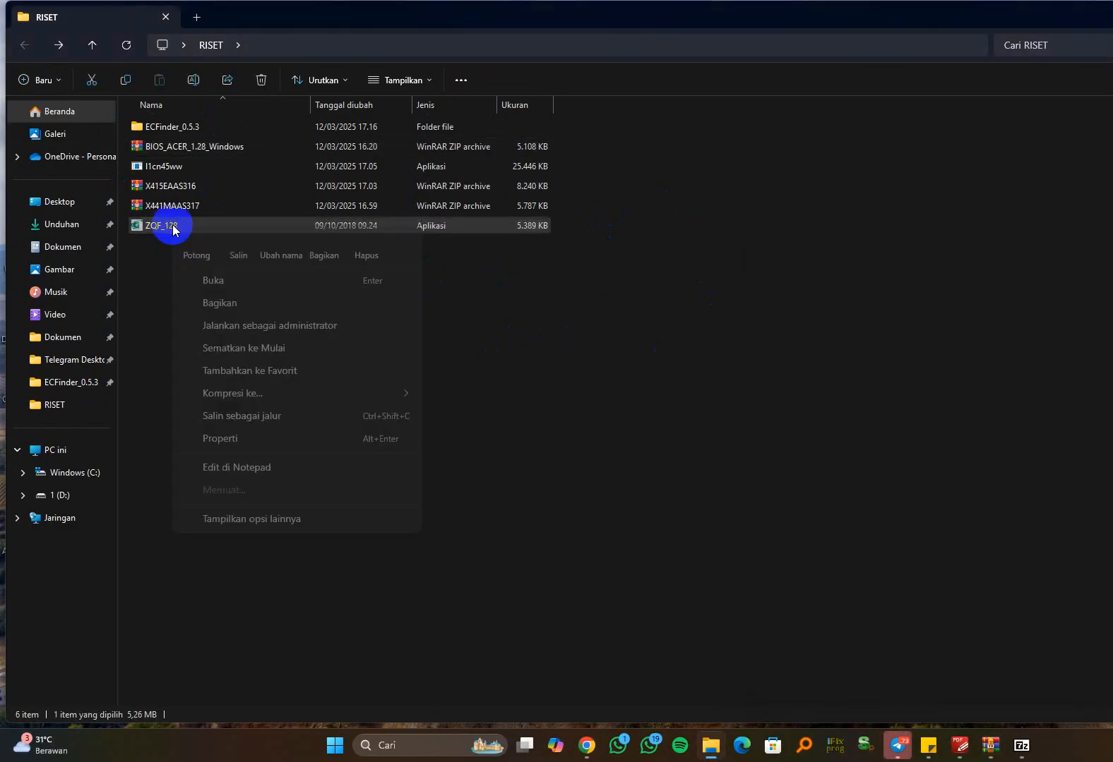
left_click(331, 520)
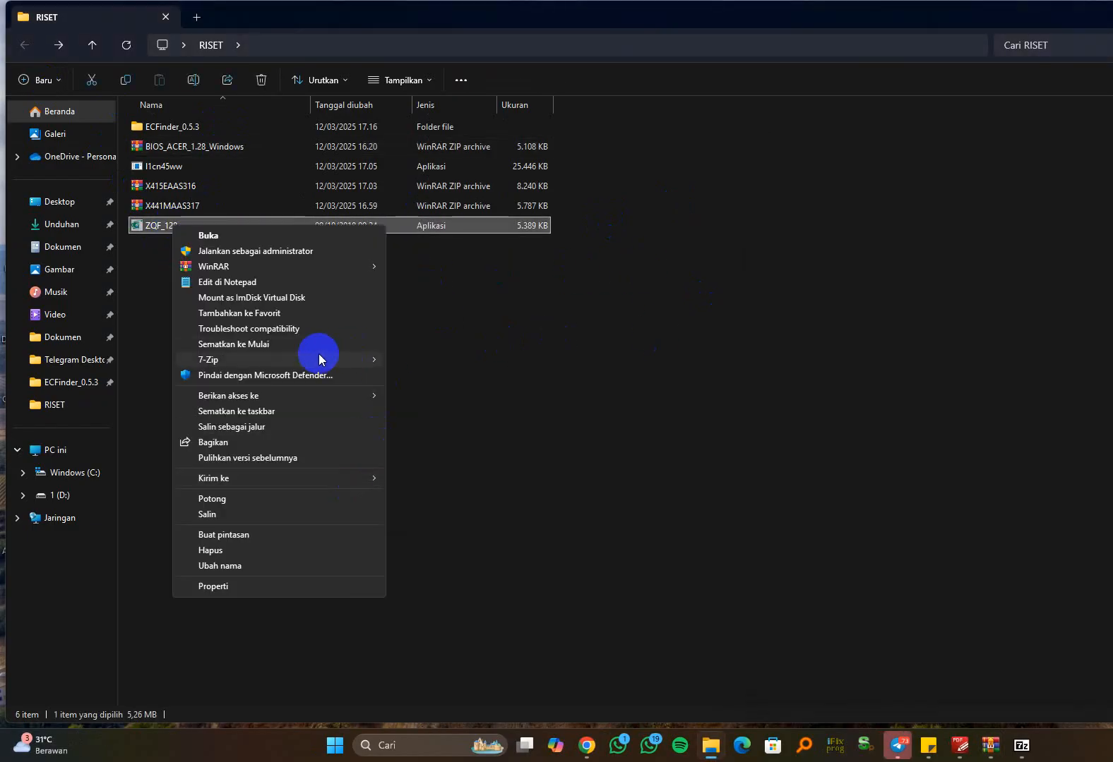
mouse_move(317, 355)
left_click(450, 359)
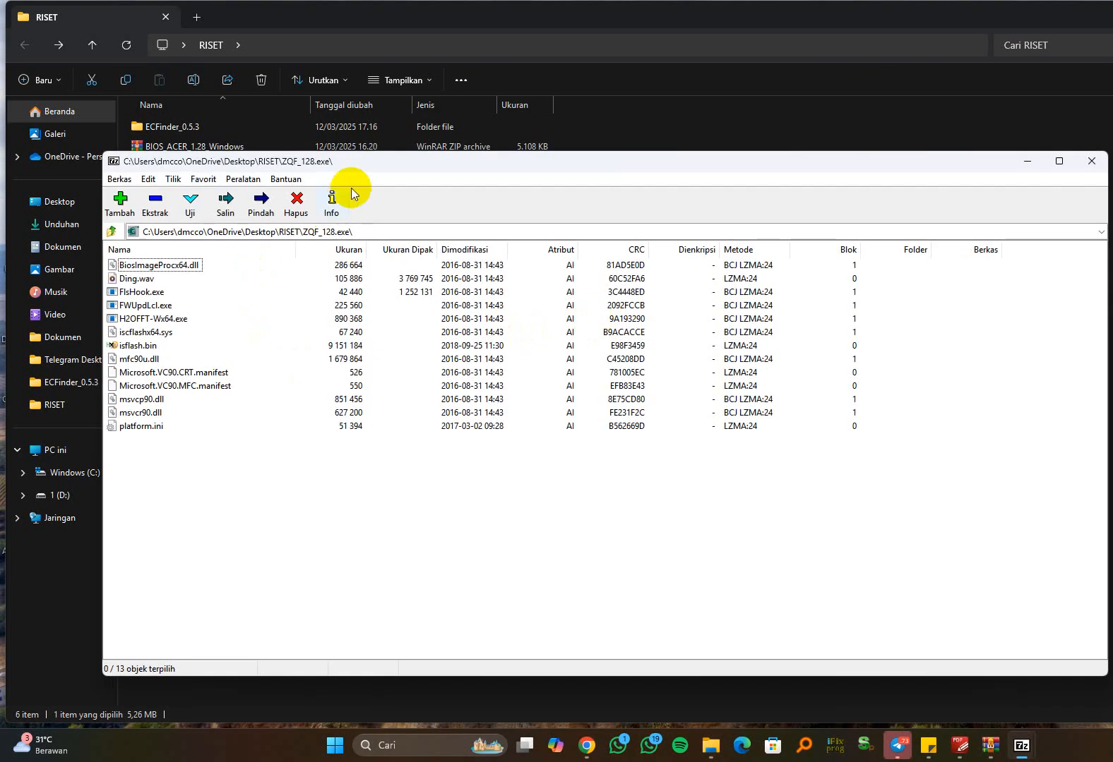
Step: Extract isflash.bin from the ZQF_128.exe archive into the ECFinder_0.5.3 folder and open that folder
left_click(353, 393)
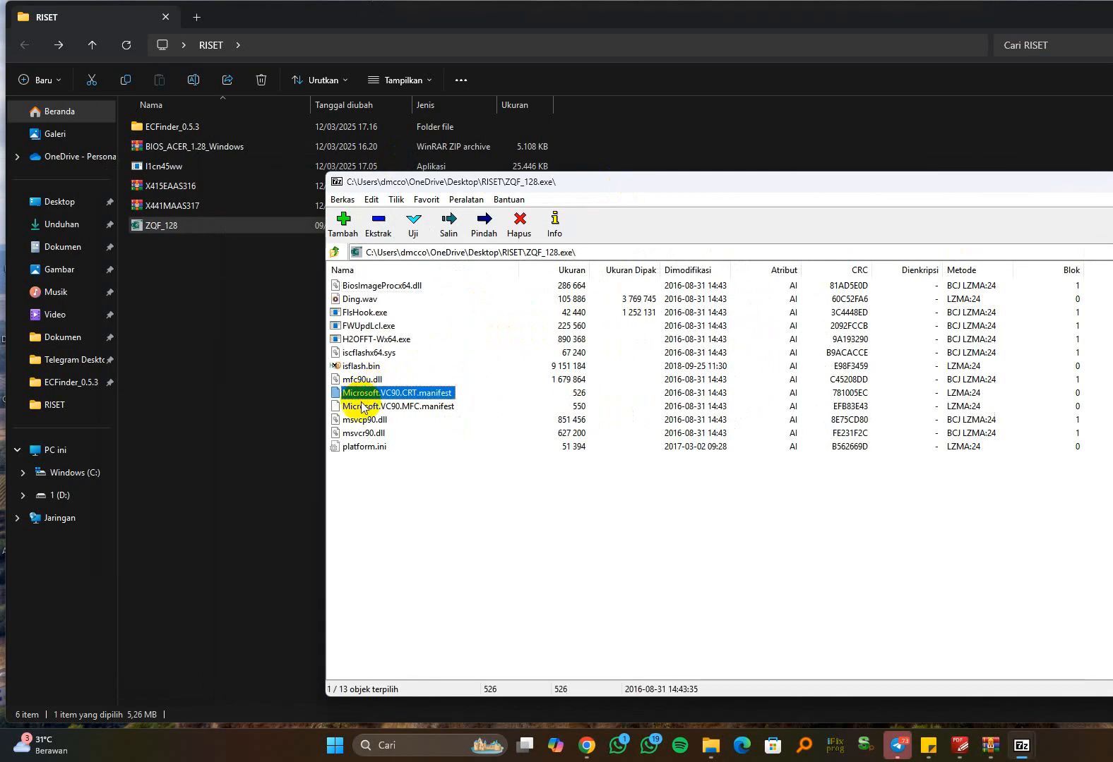
left_click(360, 406)
left_click(363, 393)
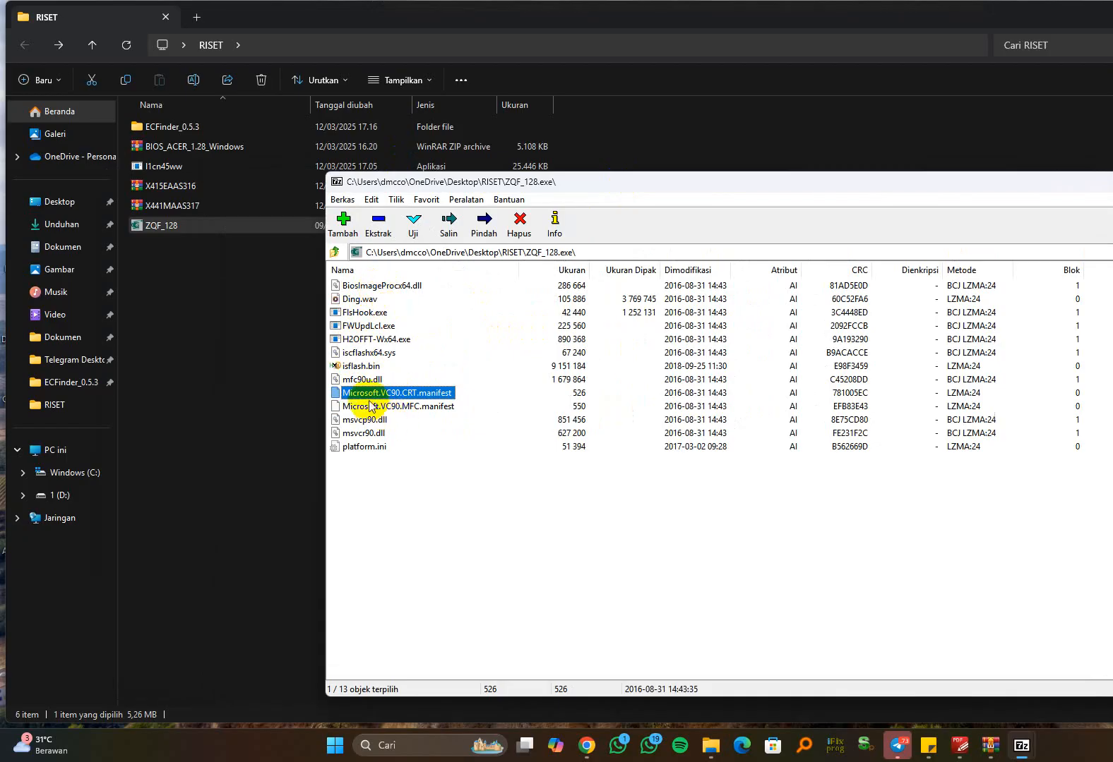
left_click(363, 366)
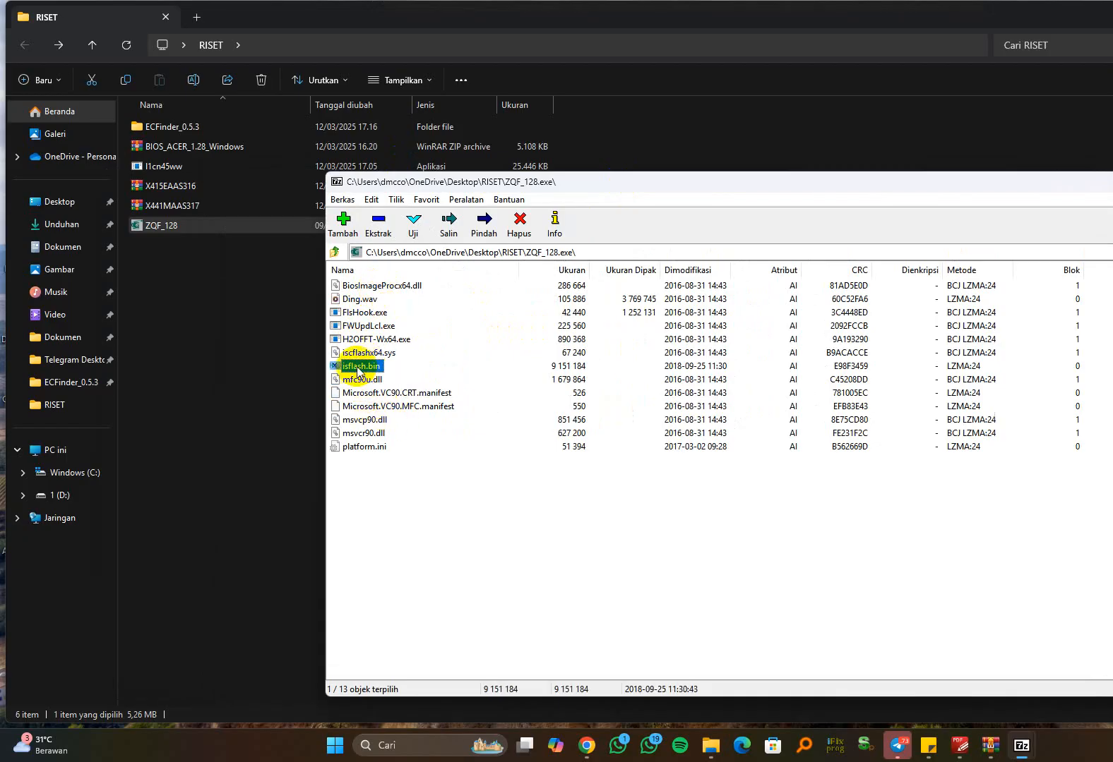
left_click(173, 127)
double_click(176, 130)
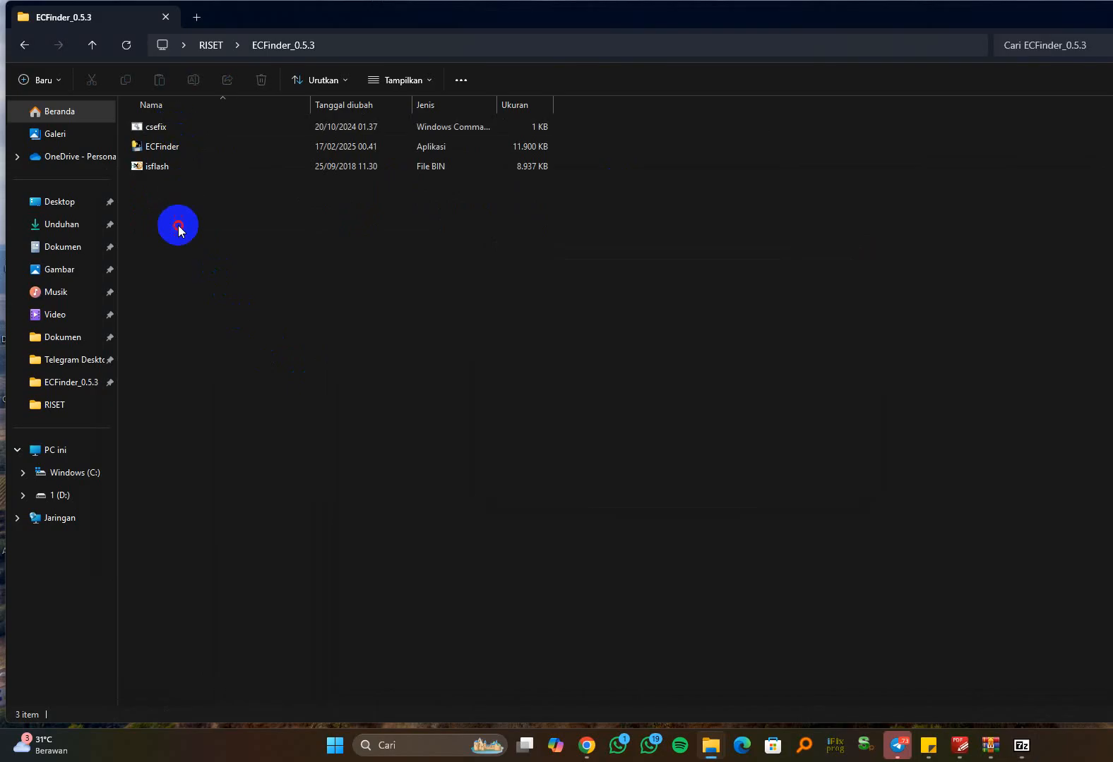
Step: Run ECFinder on isflash with EC size option 1 (128 Kb), close its console, and refresh the folder
left_click(181, 169)
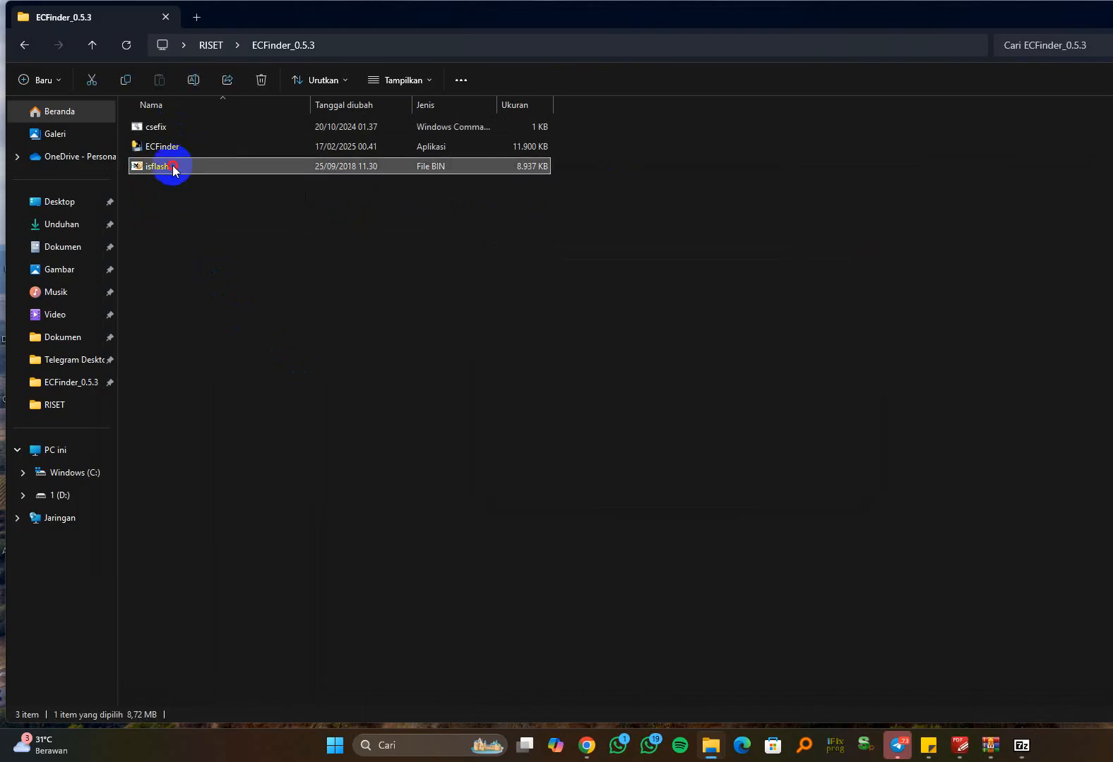
left_click_drag(173, 169, 178, 144)
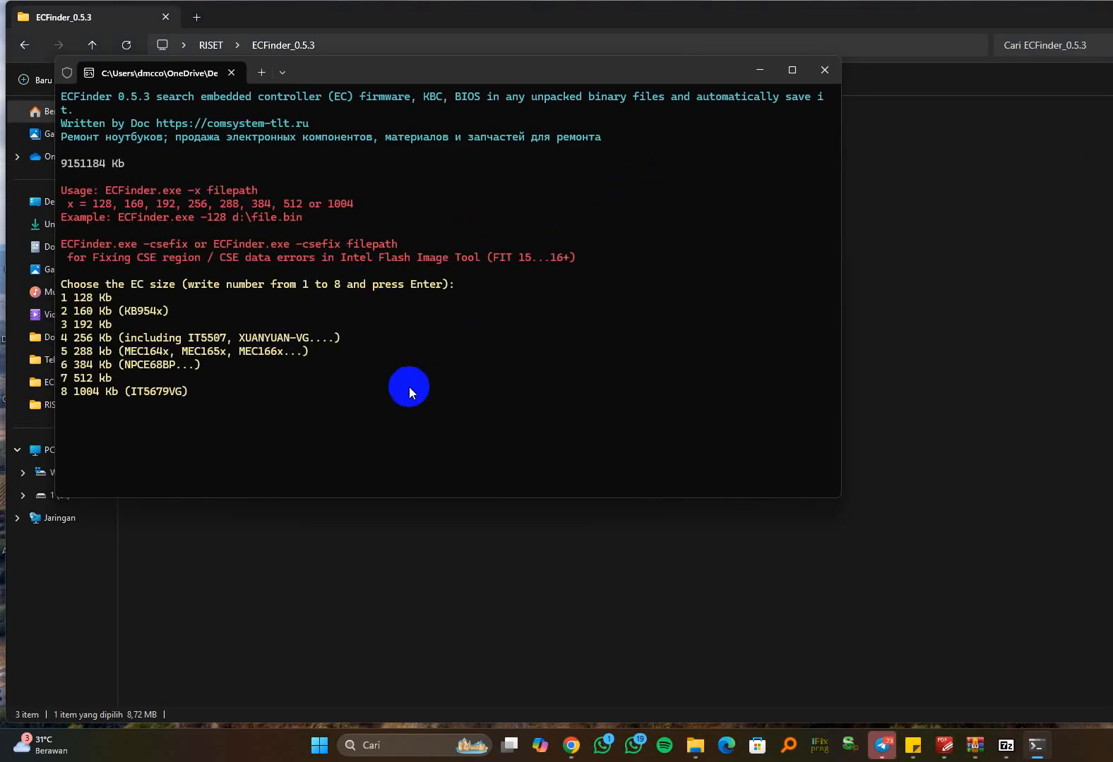
type("1")
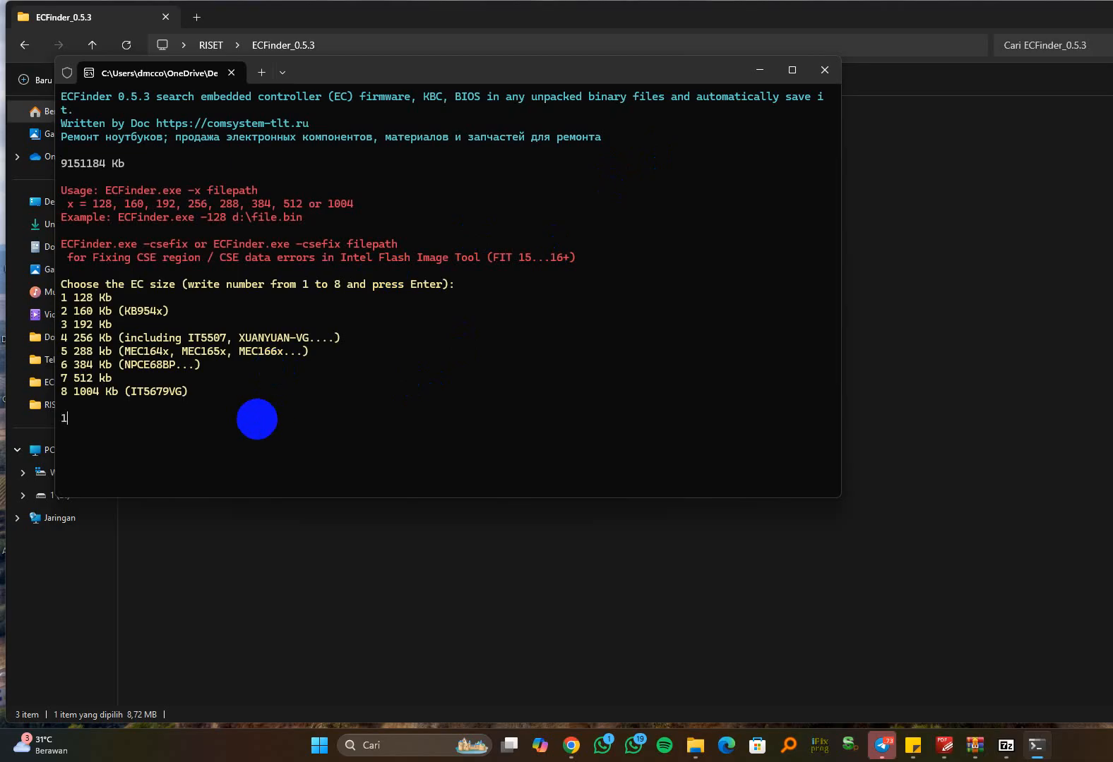
key("Return")
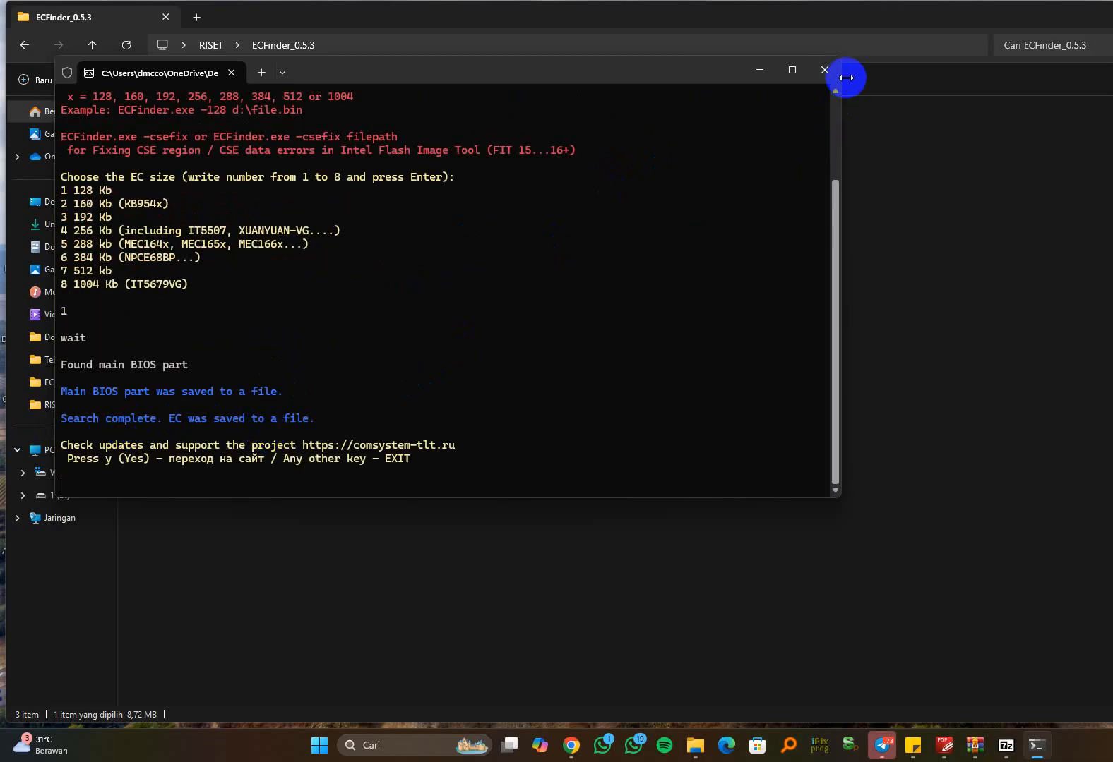
left_click(824, 69)
right_click(330, 343)
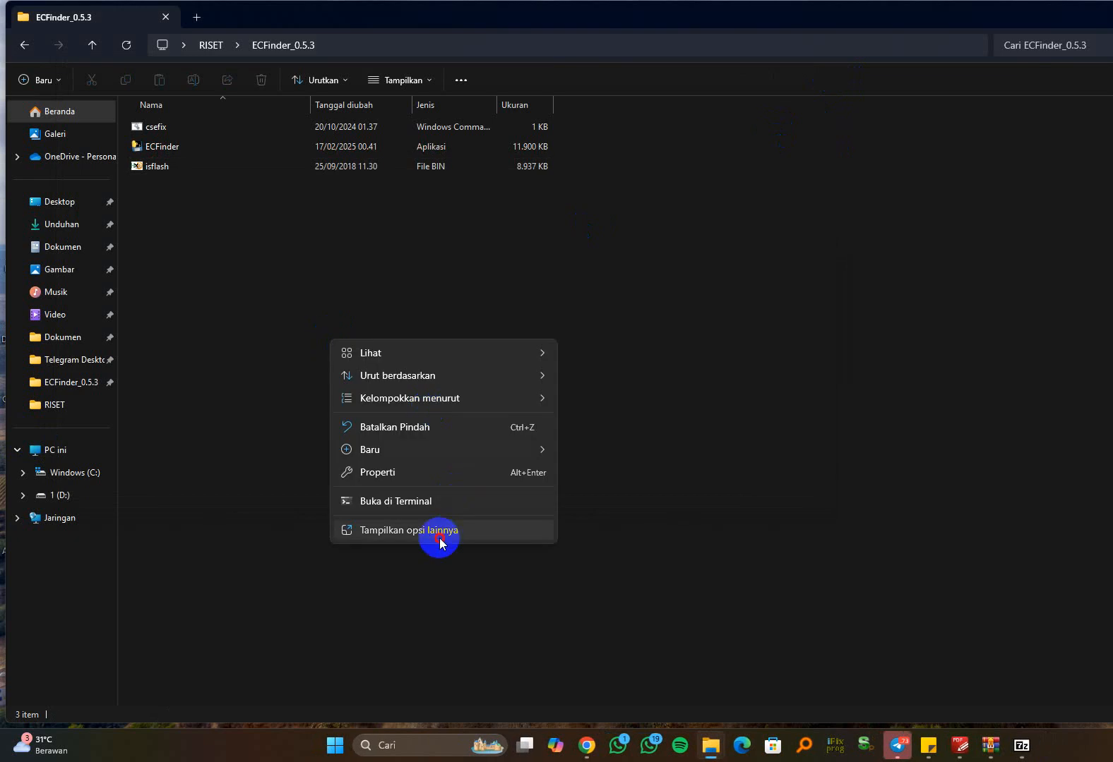
left_click(436, 533)
left_click(427, 399)
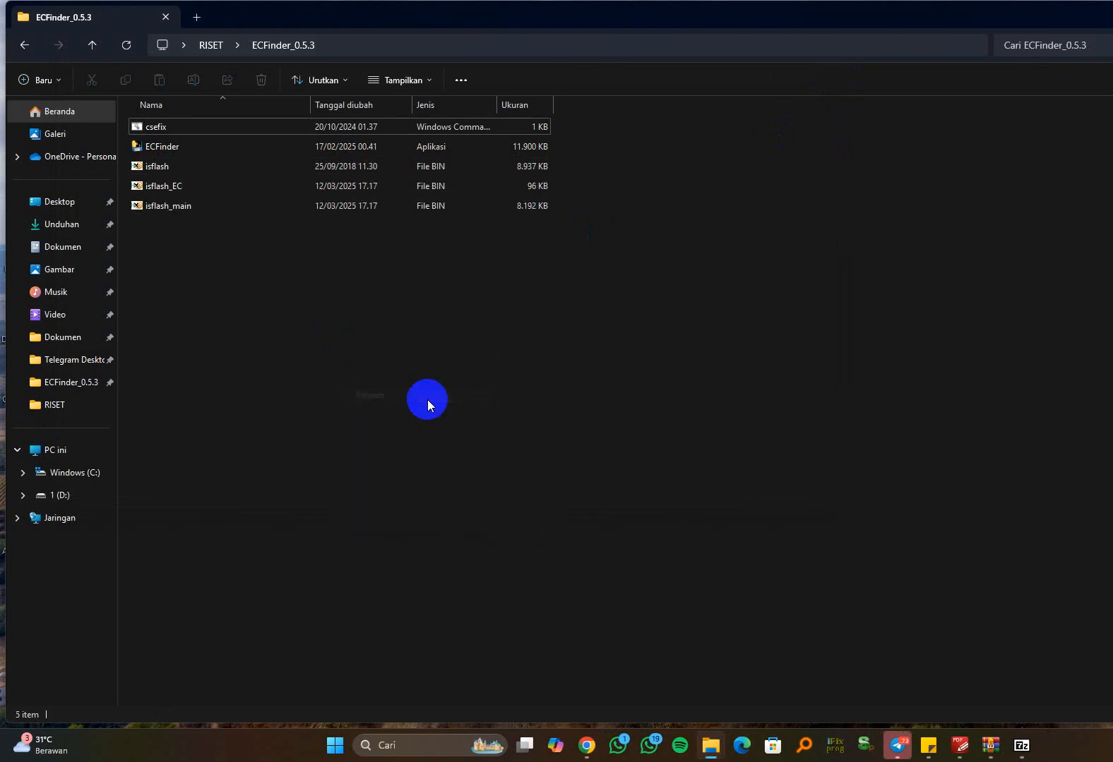
Step: Compare the extracted isflash_EC and isflash_main files, inspect isflash_main.bin in HxD, and close the editor
left_click(195, 187)
left_click(192, 204)
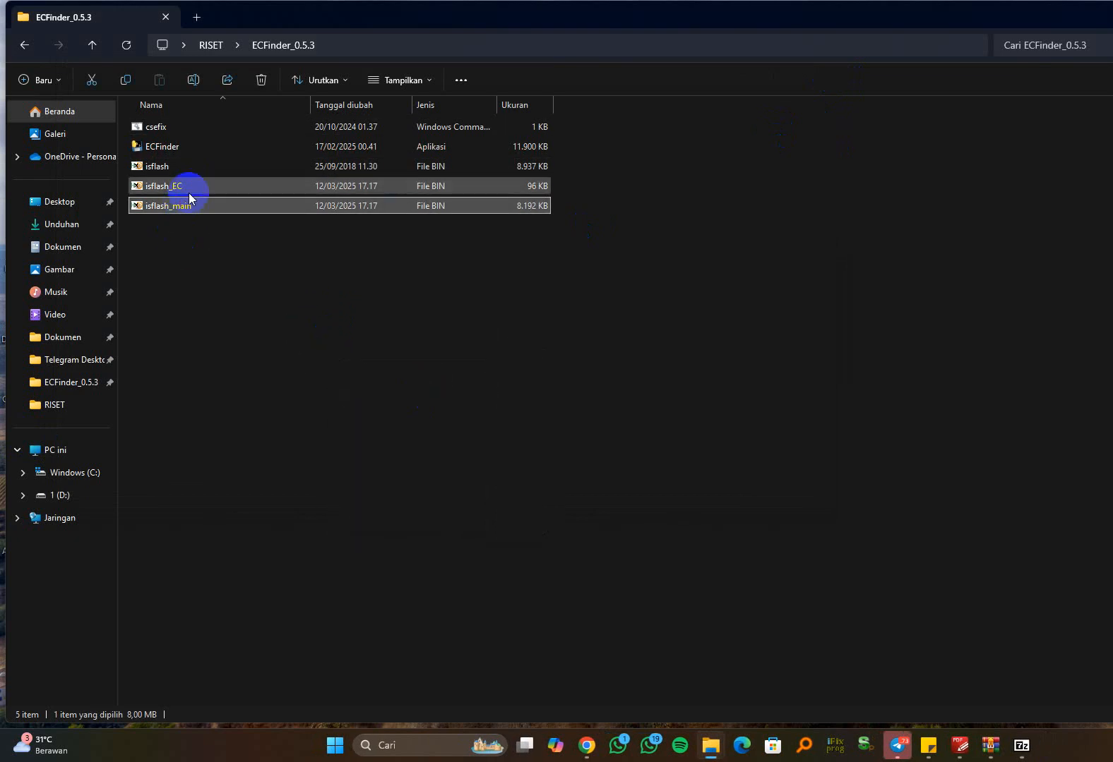
left_click(188, 191)
left_click(188, 209)
left_click(215, 188)
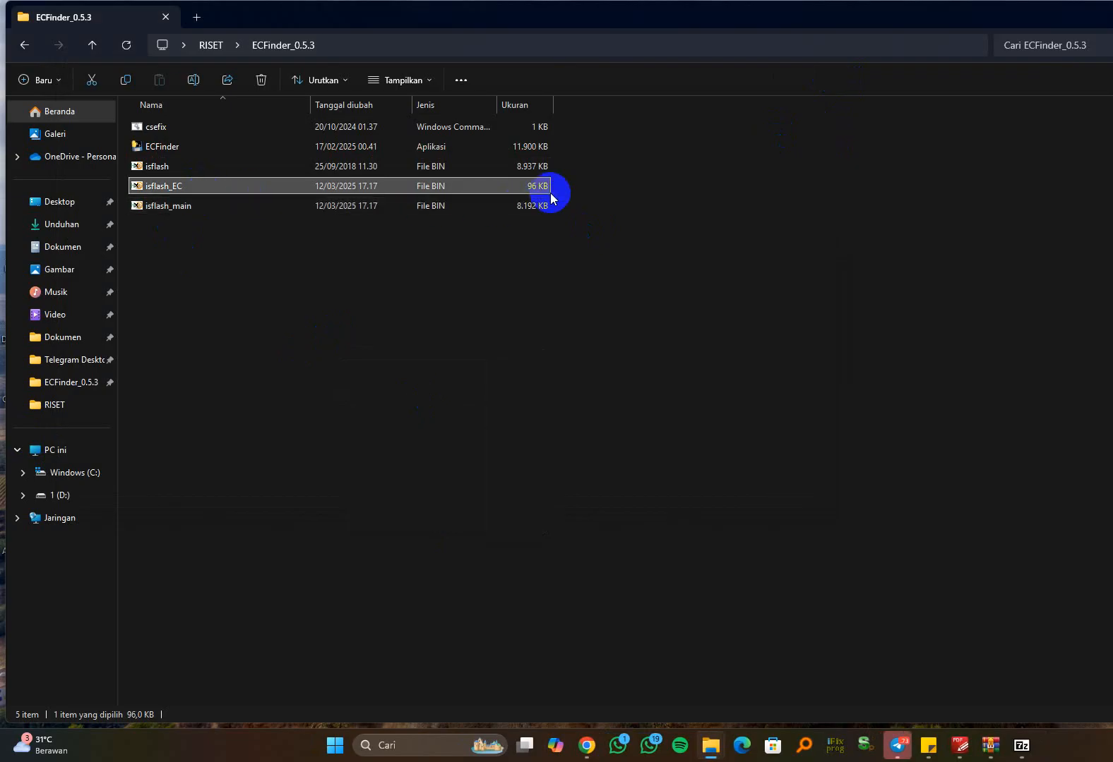
double_click(203, 214)
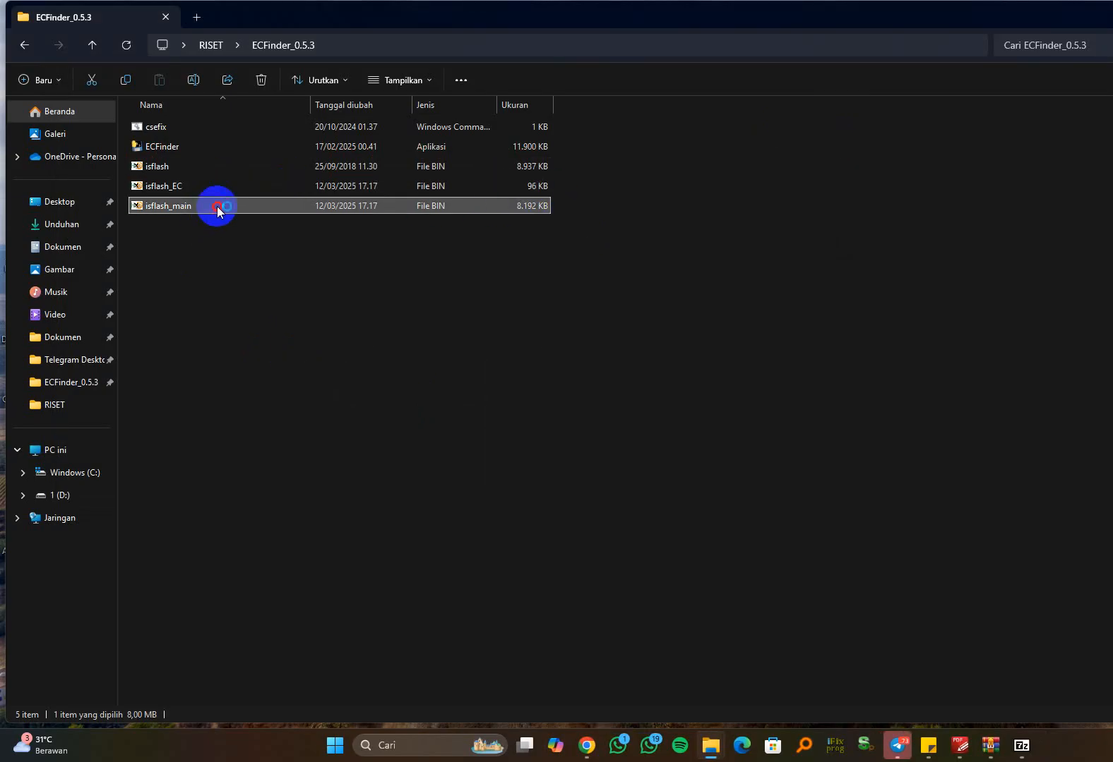
scroll(607, 392, "down", 18)
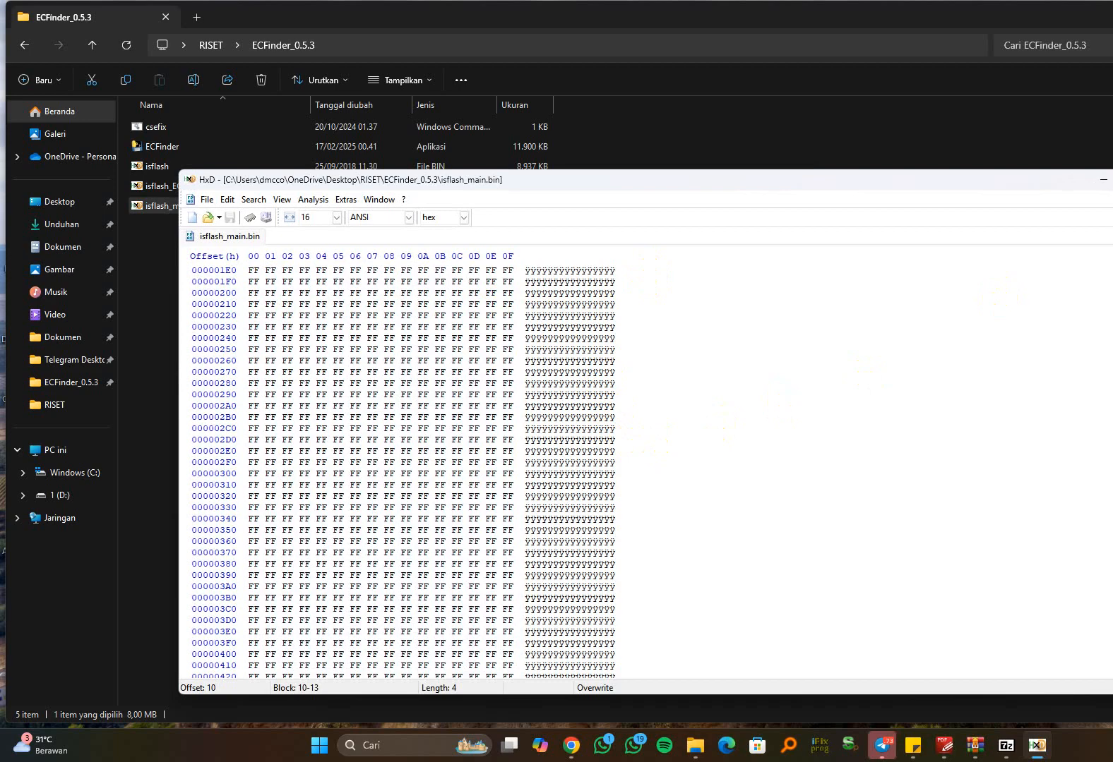
key("alt+F4")
Step: Examine the first bytes and header text of isflash_EC.bin in HxD, and close the editor
left_click(418, 185)
double_click(417, 185)
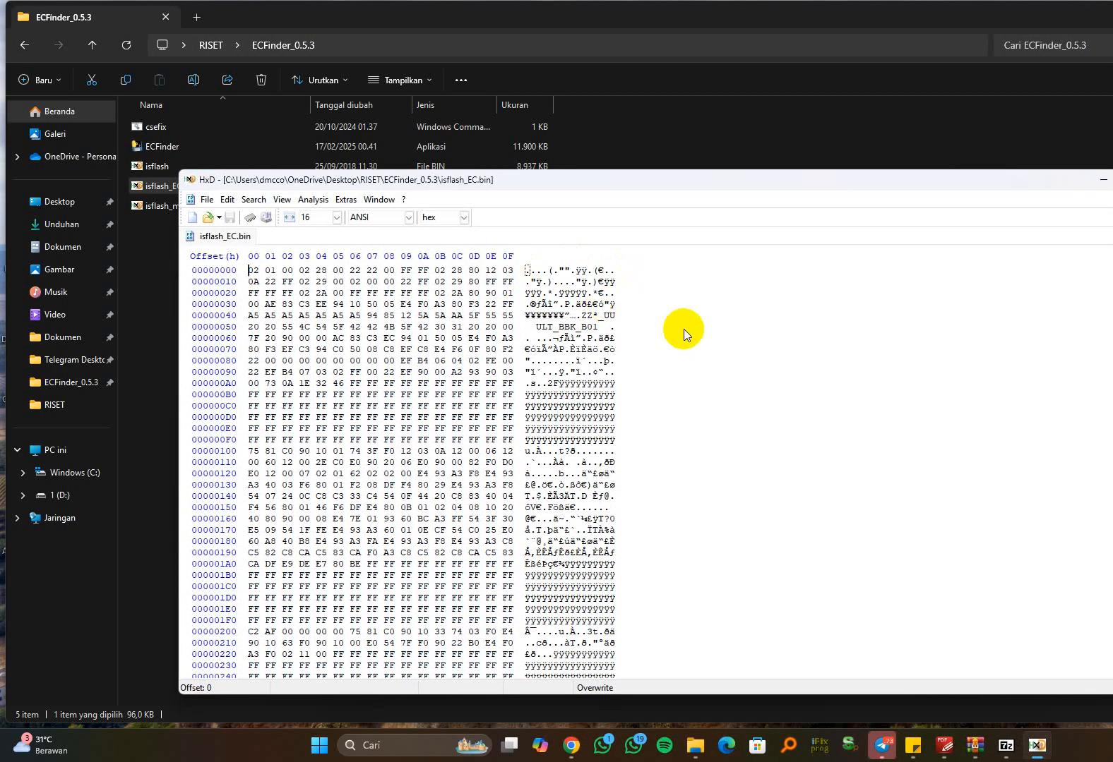
scroll(679, 331, "down", 2)
scroll(531, 310, "up", 2)
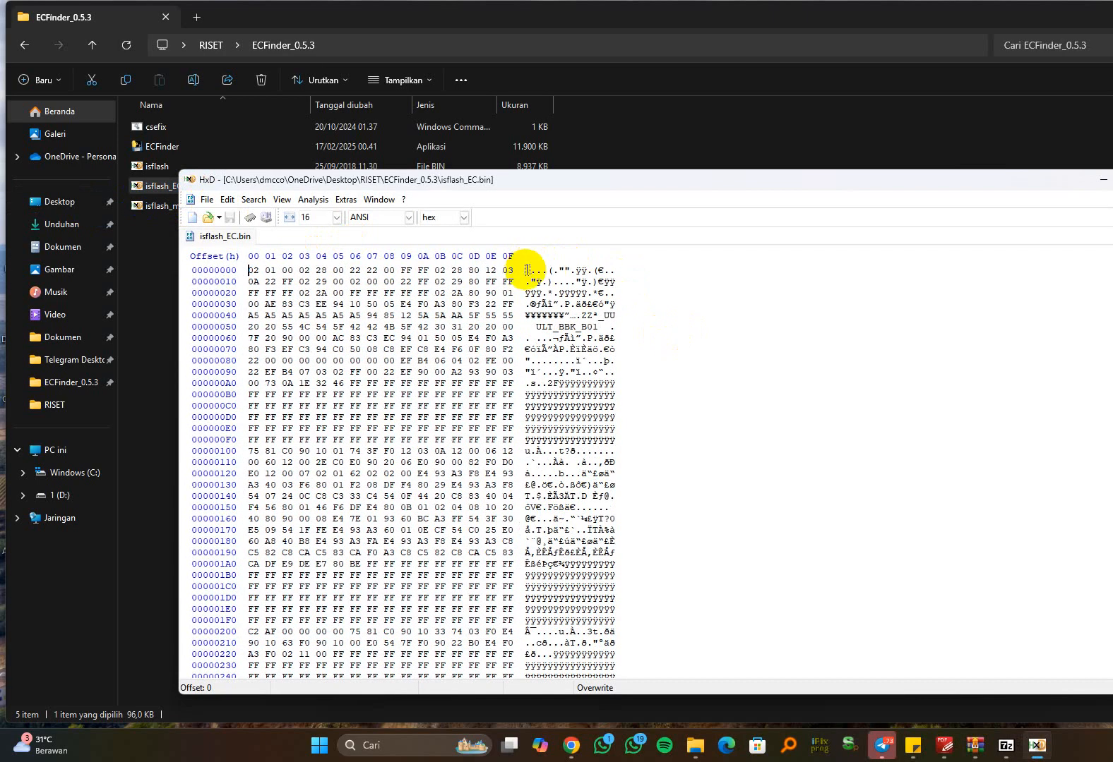
left_click_drag(528, 269, 613, 368)
scroll(657, 346, "down", 3)
scroll(657, 346, "up", 3)
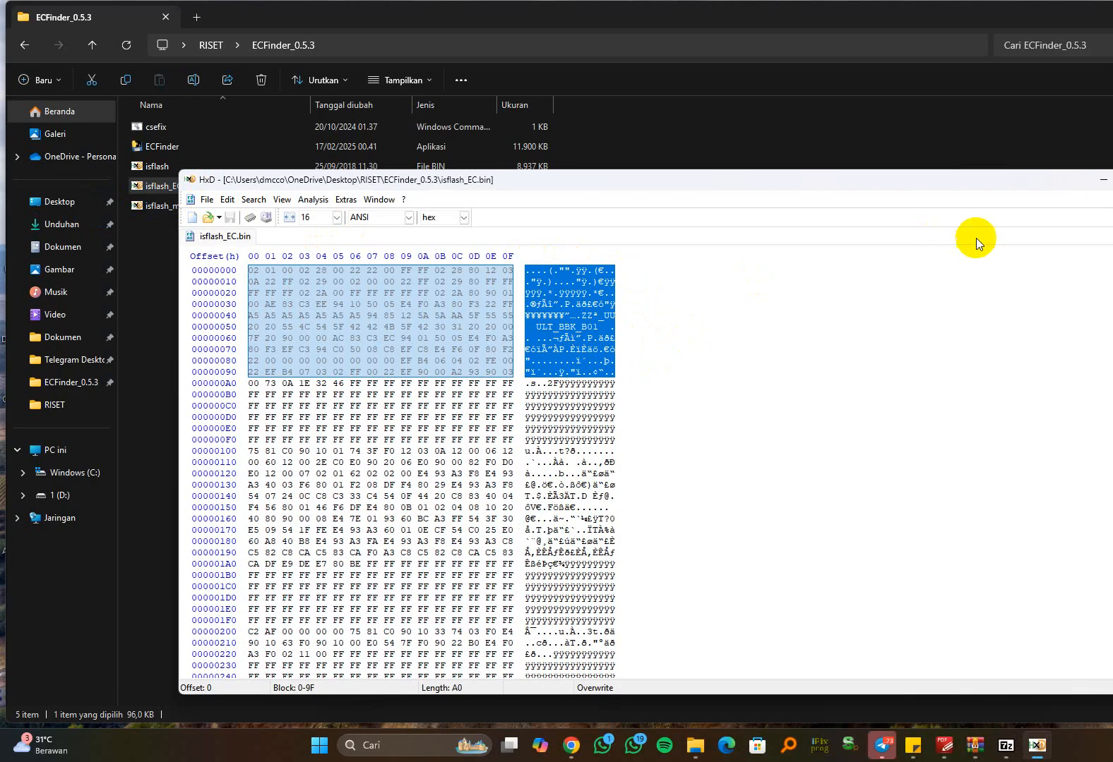
left_click(1112, 180)
left_click(641, 302)
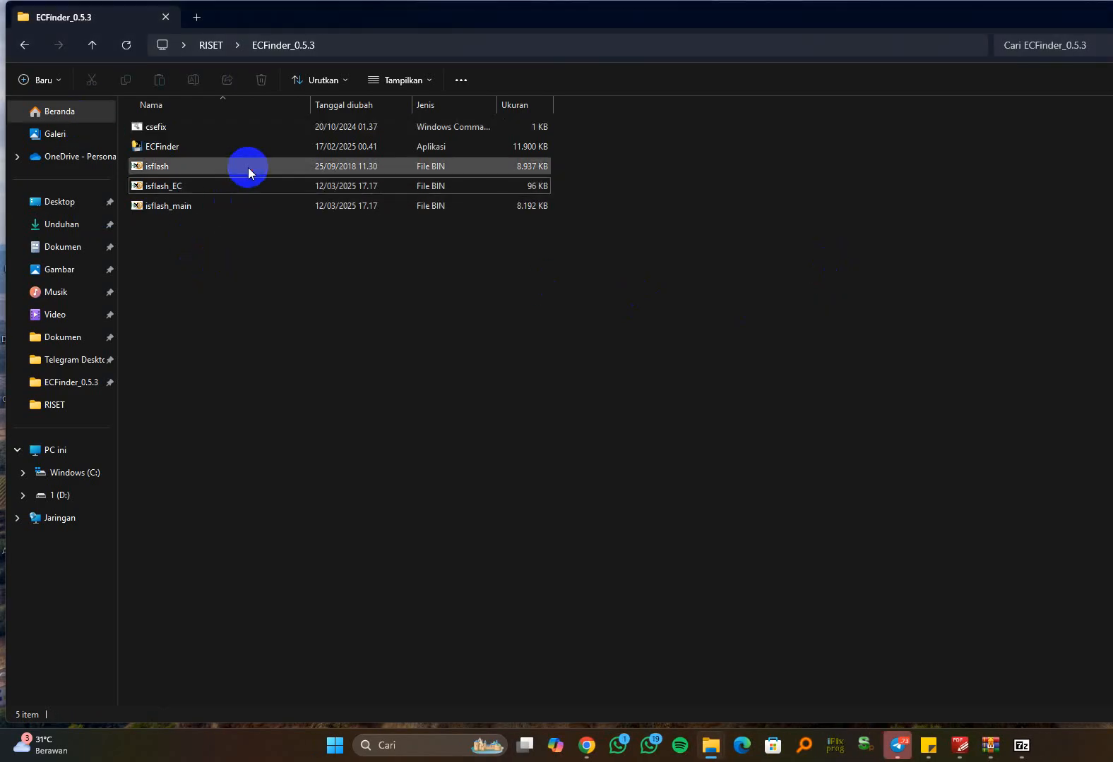
Step: Delete isflash, isflash_EC and isflash_main from the ECFinder_0.5.3 folder and return to the RISET folder
left_click(178, 256)
left_click_drag(158, 251, 194, 166)
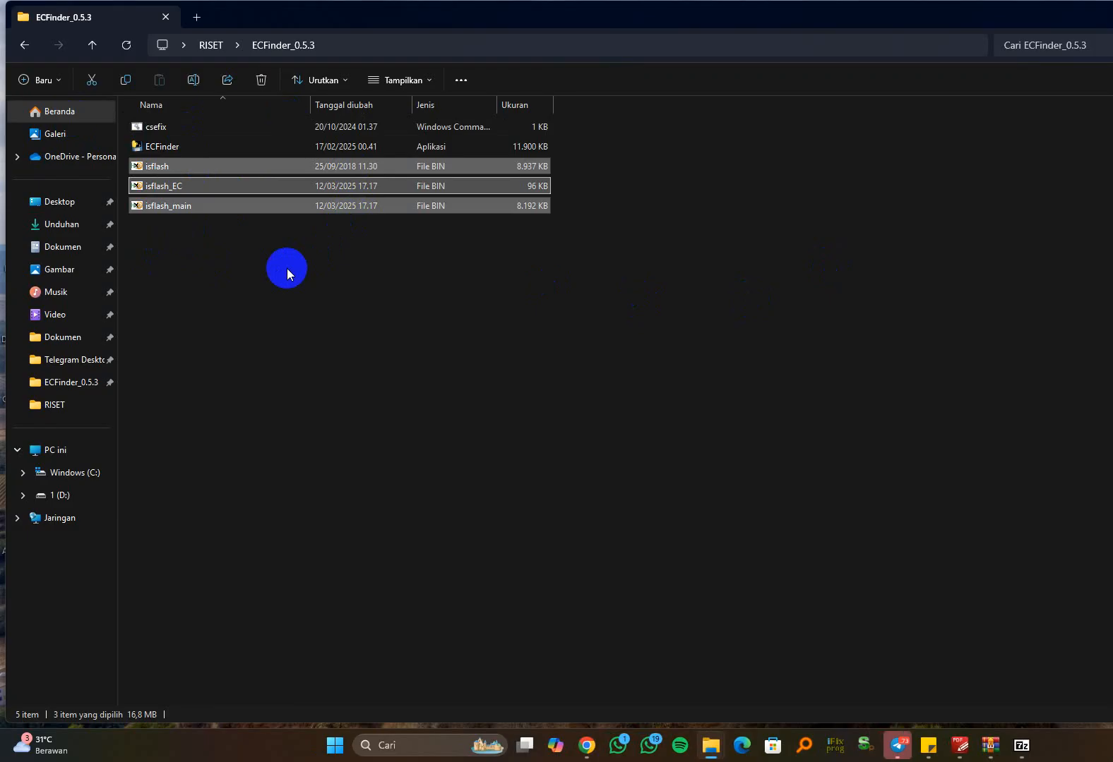
key("Delete")
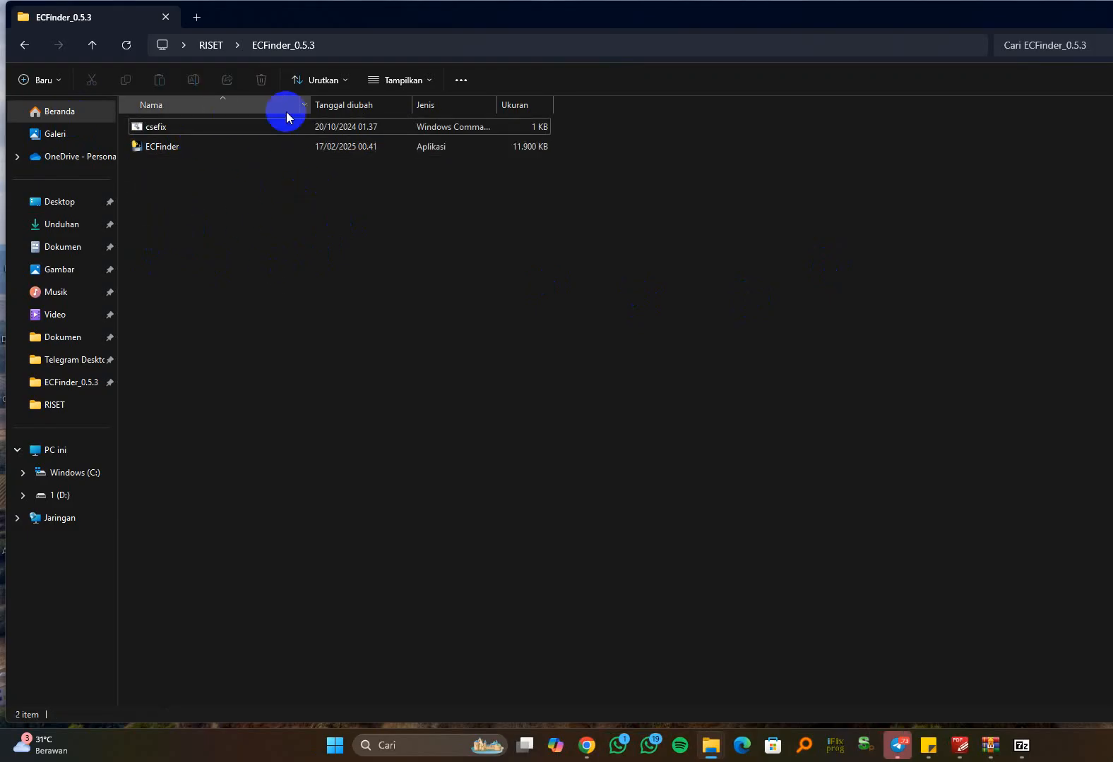
left_click(35, 49)
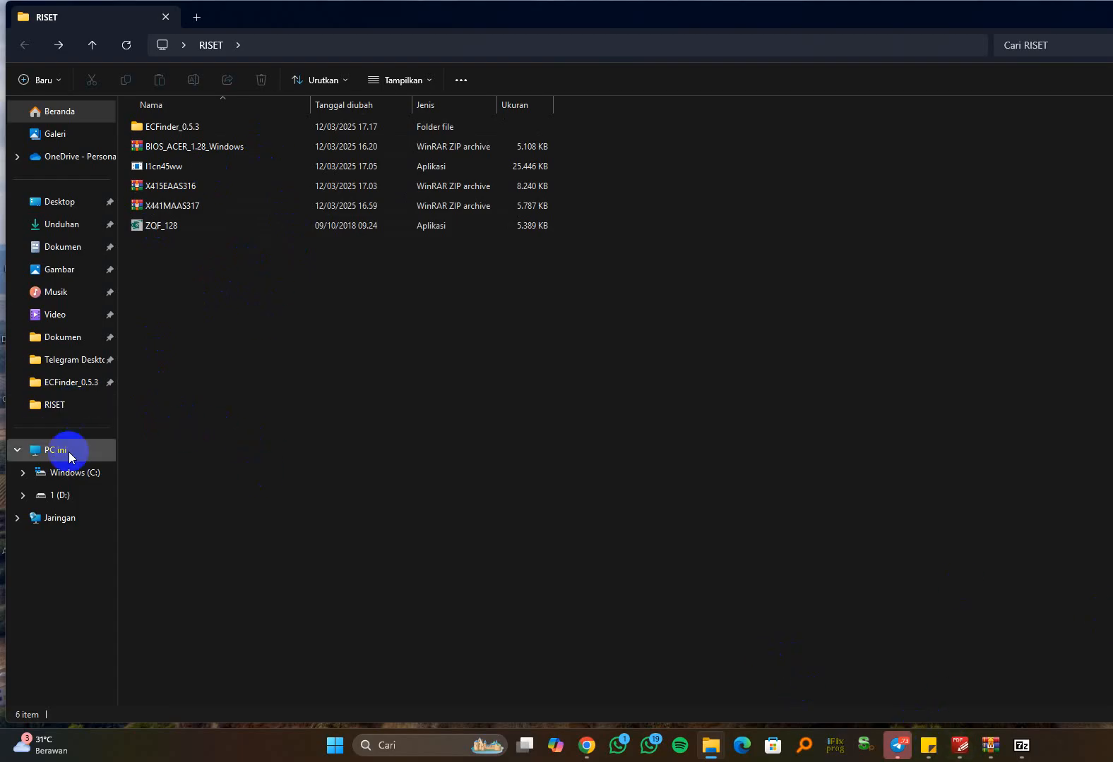
Step: Copy the ACER AIO C22-320 BIN file dated 12/12/2024 19.54 from the Dokumen folder on drive D
left_click(62, 339)
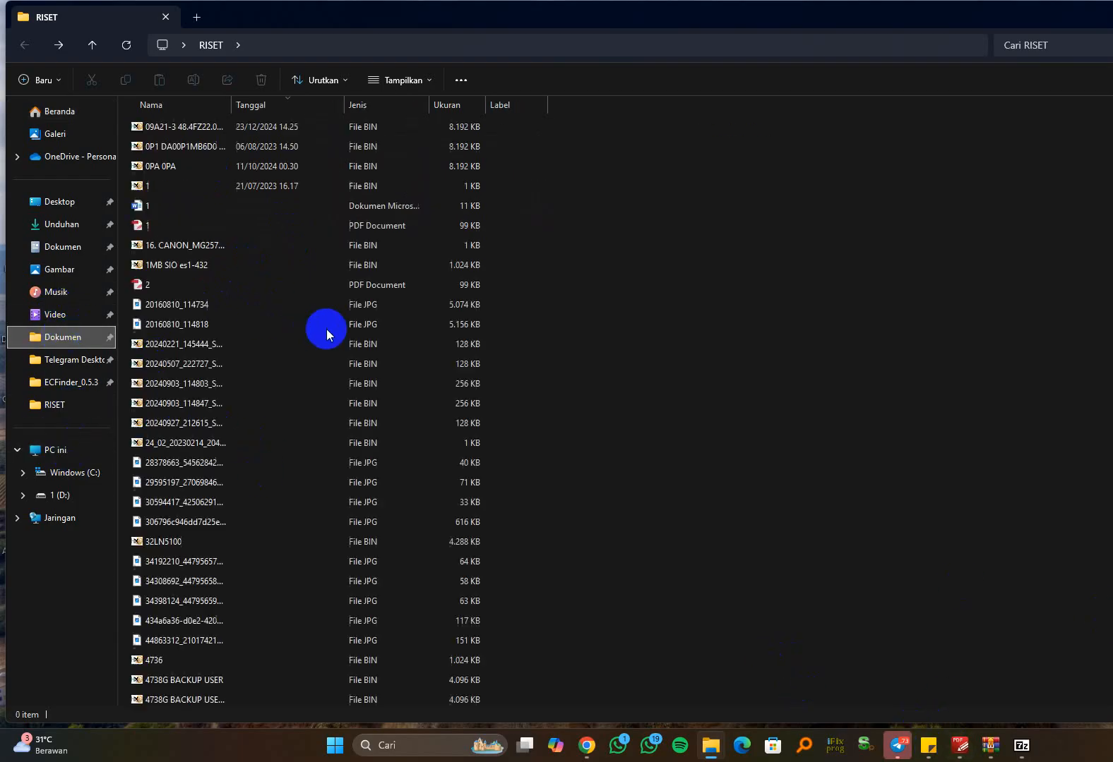
scroll(332, 360, "down", 3)
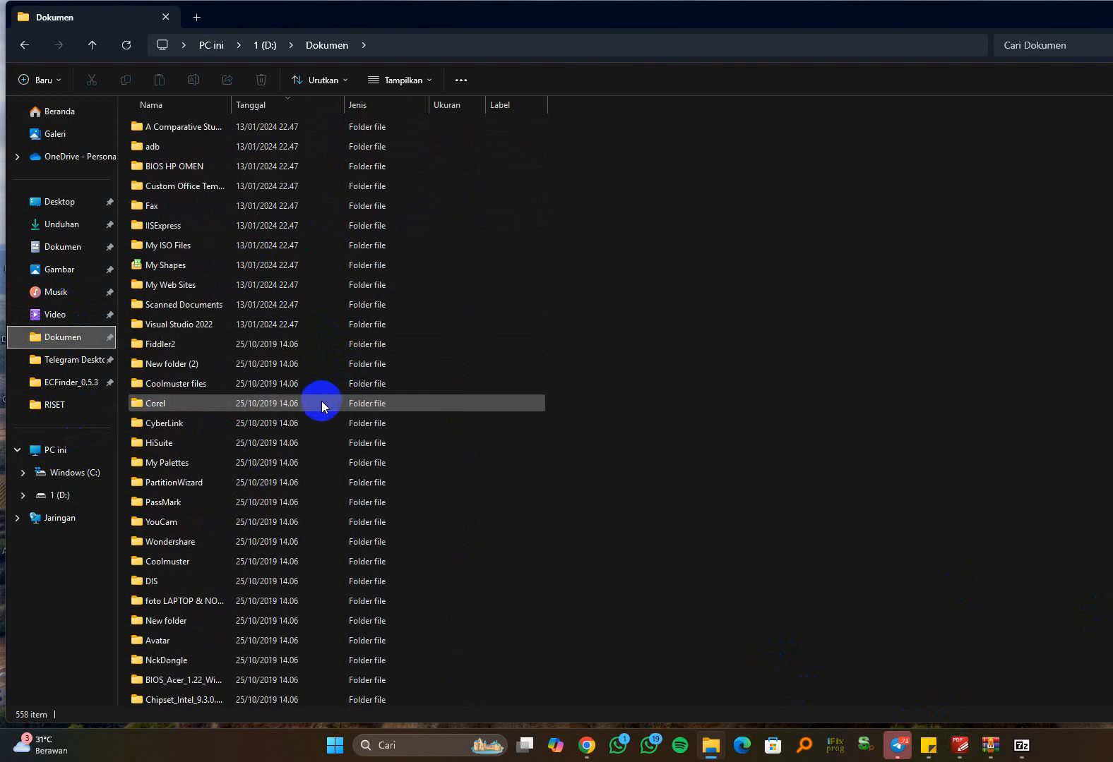
scroll(320, 406, "down", 12)
scroll(341, 381, "down", 8)
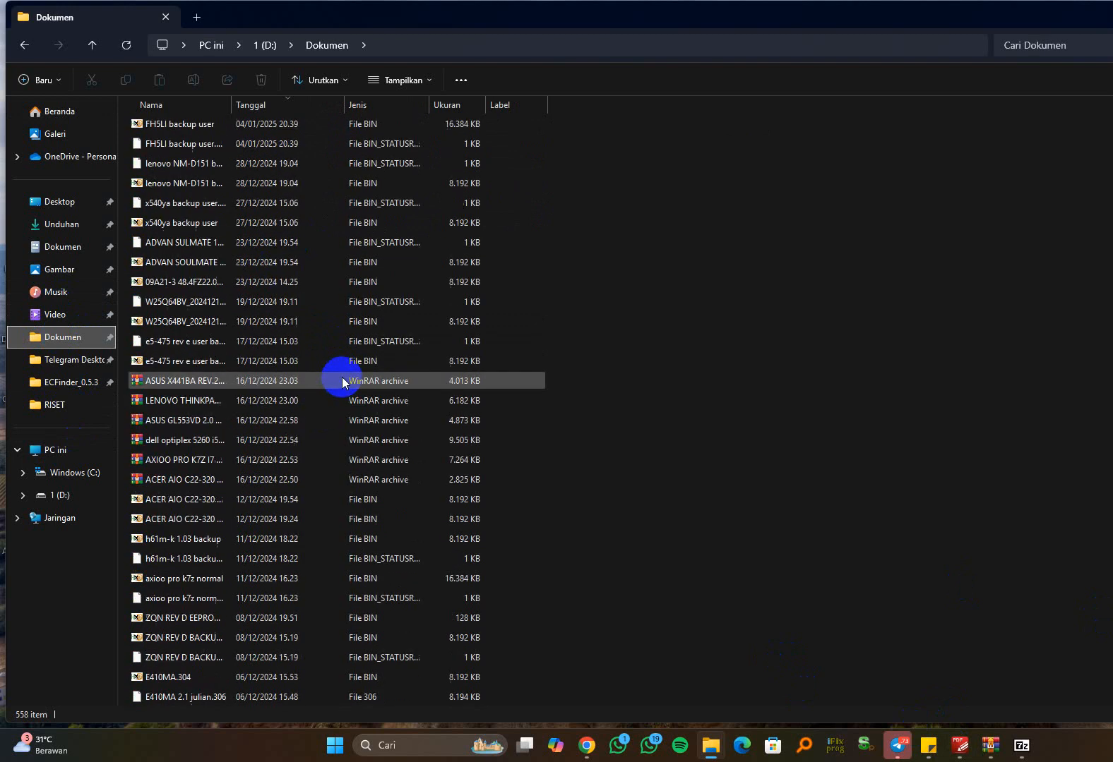
scroll(342, 382, "down", 3)
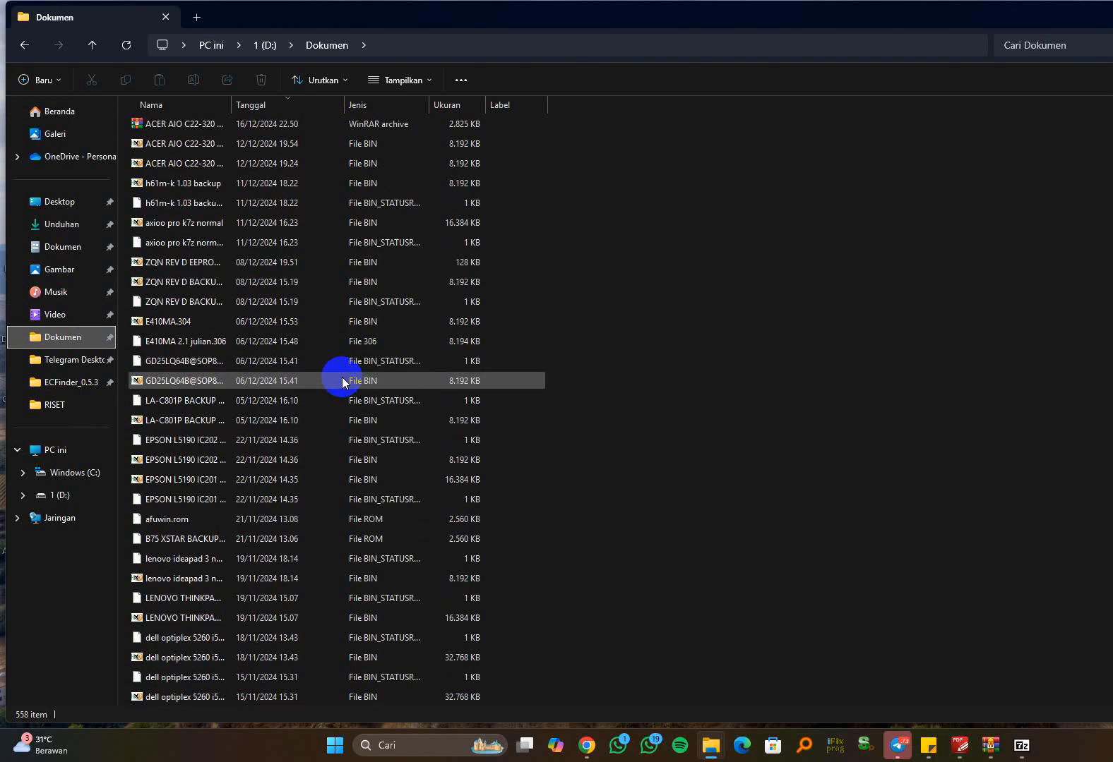
scroll(342, 382, "down", 4)
scroll(342, 381, "down", 3)
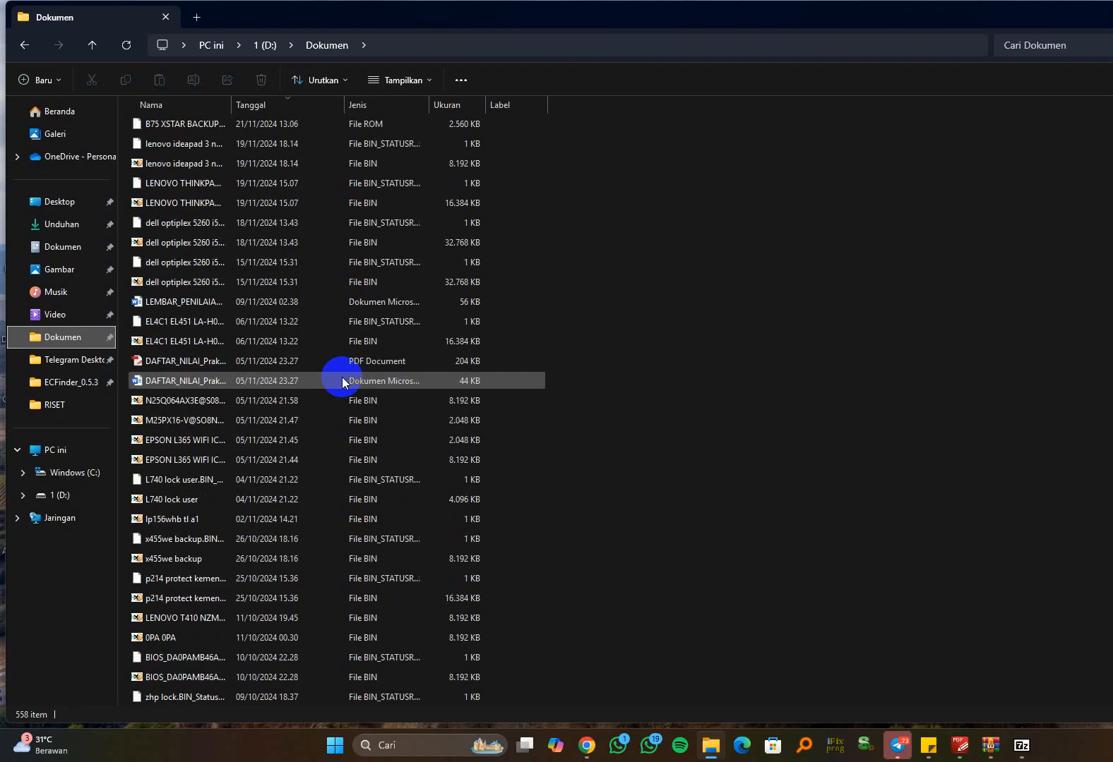
scroll(342, 382, "up", 10)
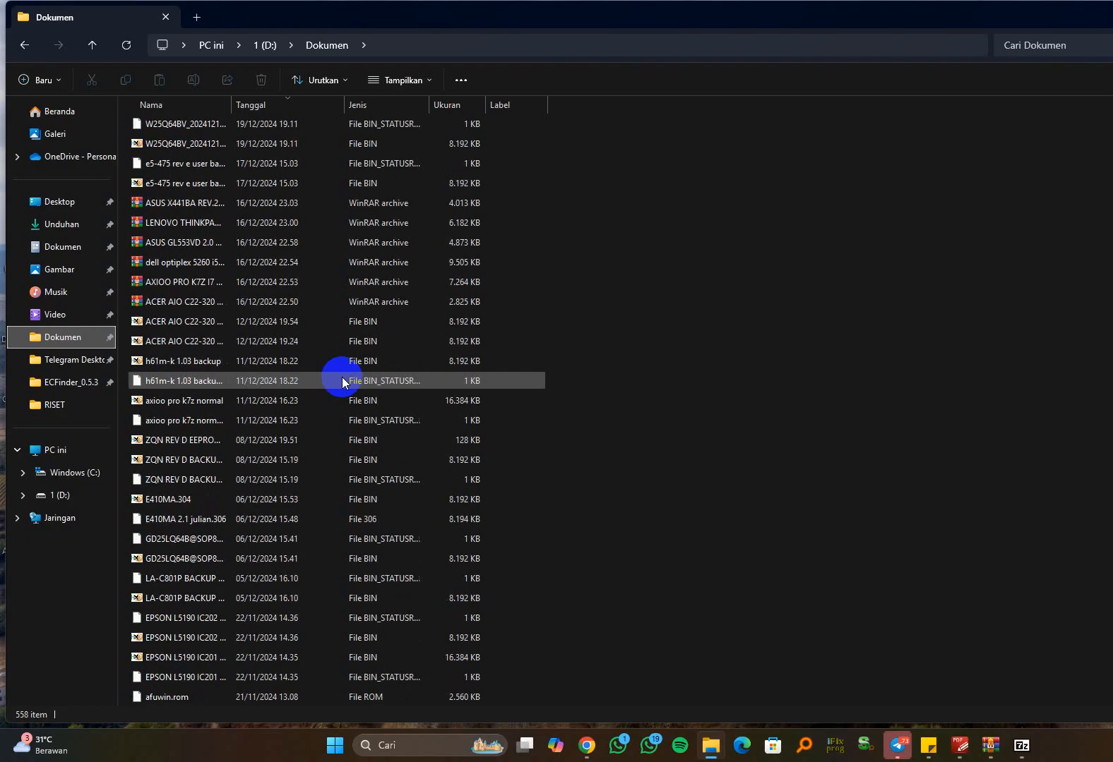
scroll(342, 381, "up", 1)
left_click(341, 381)
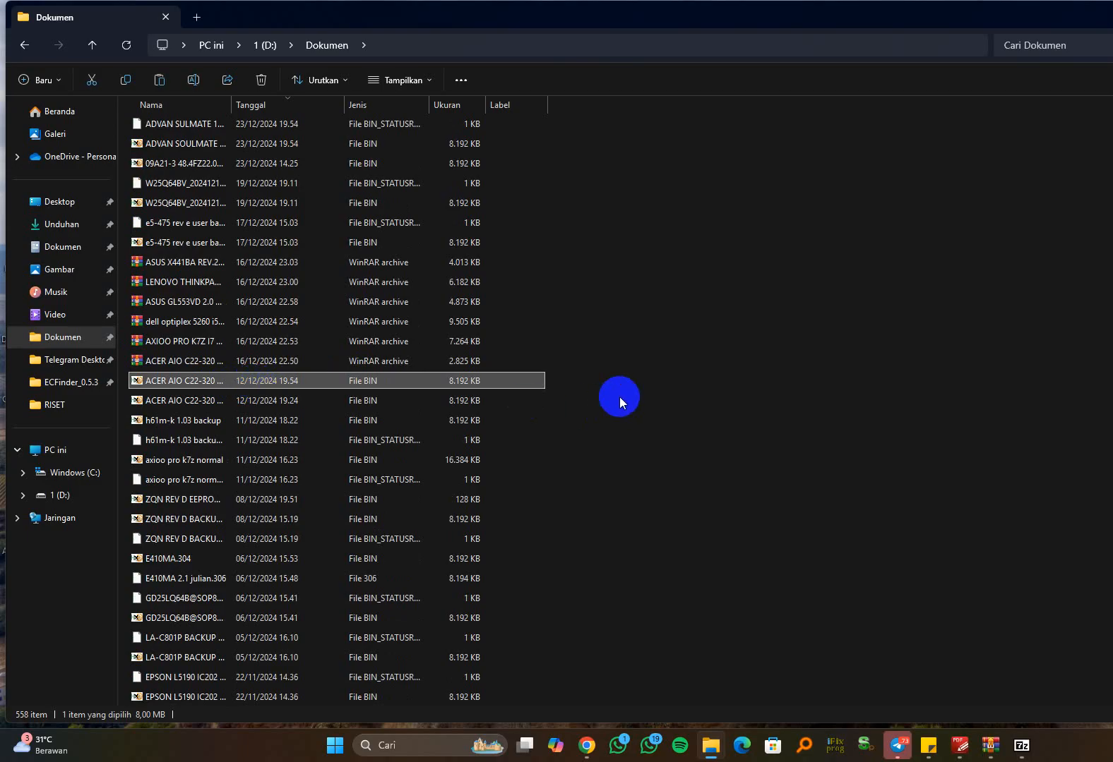
Step: Paste the copied Acer BIN file into RISET's ECFinder_0.5.3 folder and refresh the file list
left_click(26, 46)
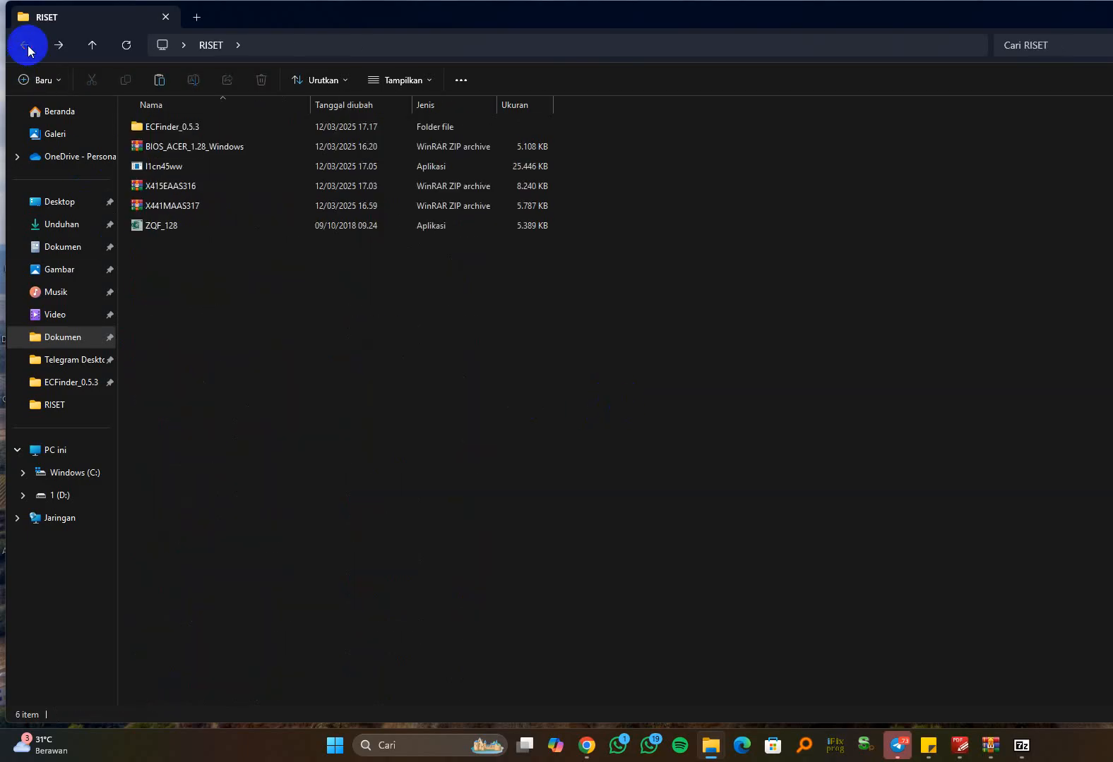
double_click(211, 130)
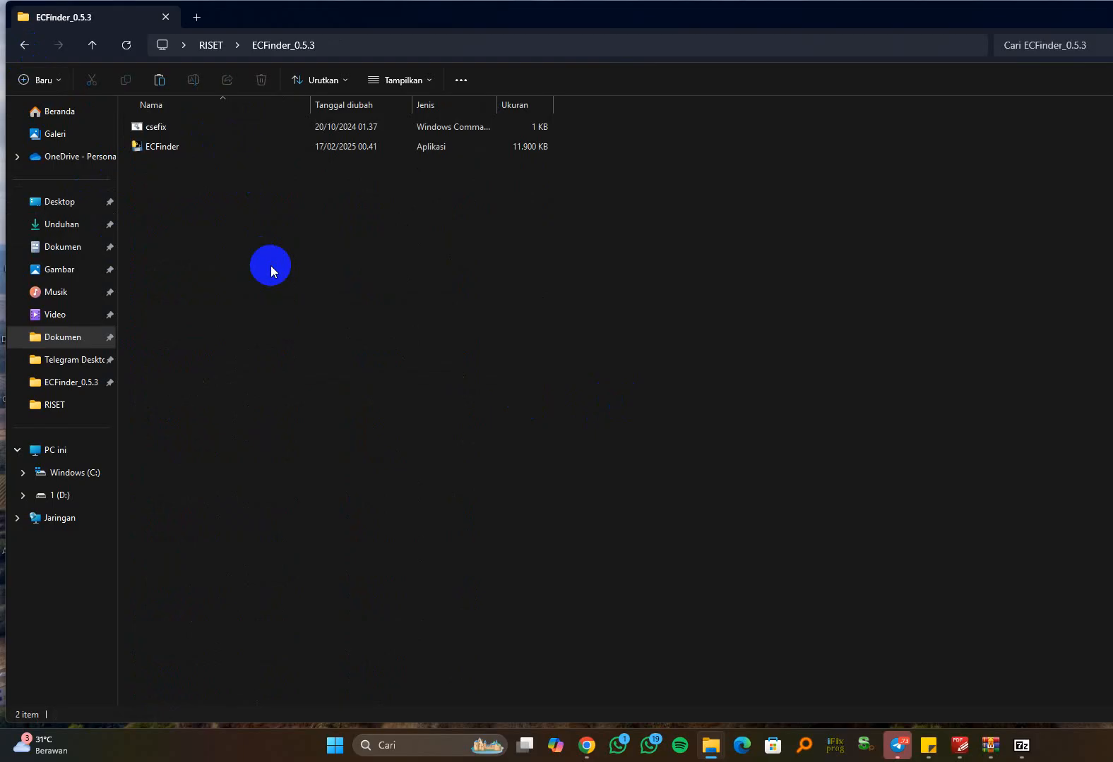
key("ctrl+v")
left_click(311, 247)
right_click(298, 229)
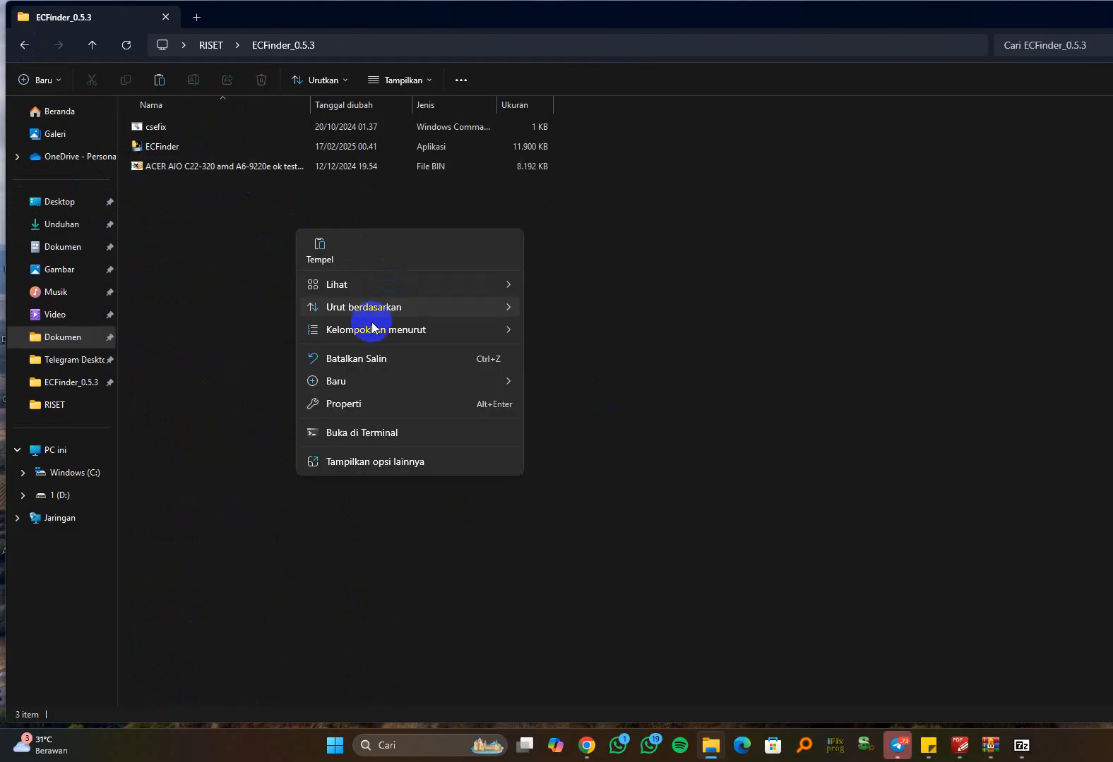
left_click(355, 461)
left_click(357, 288)
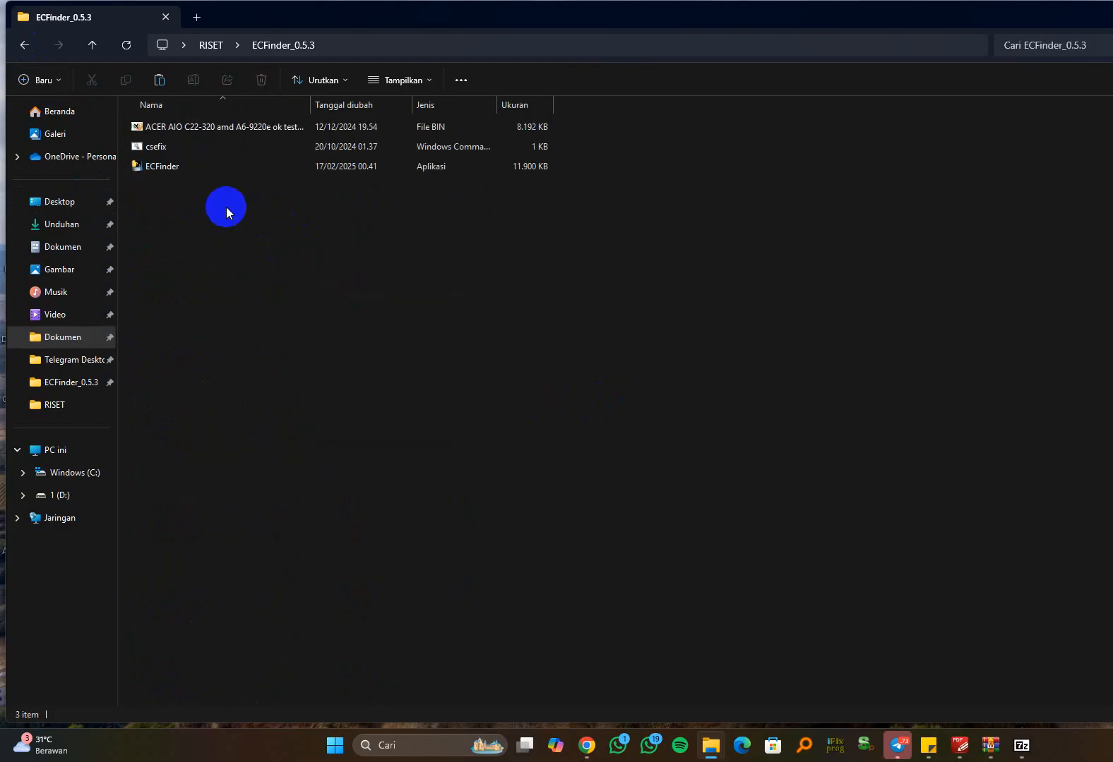
Step: Widen the file name column to show the Acer BIN file's full name, and clear the selection
left_click(222, 125)
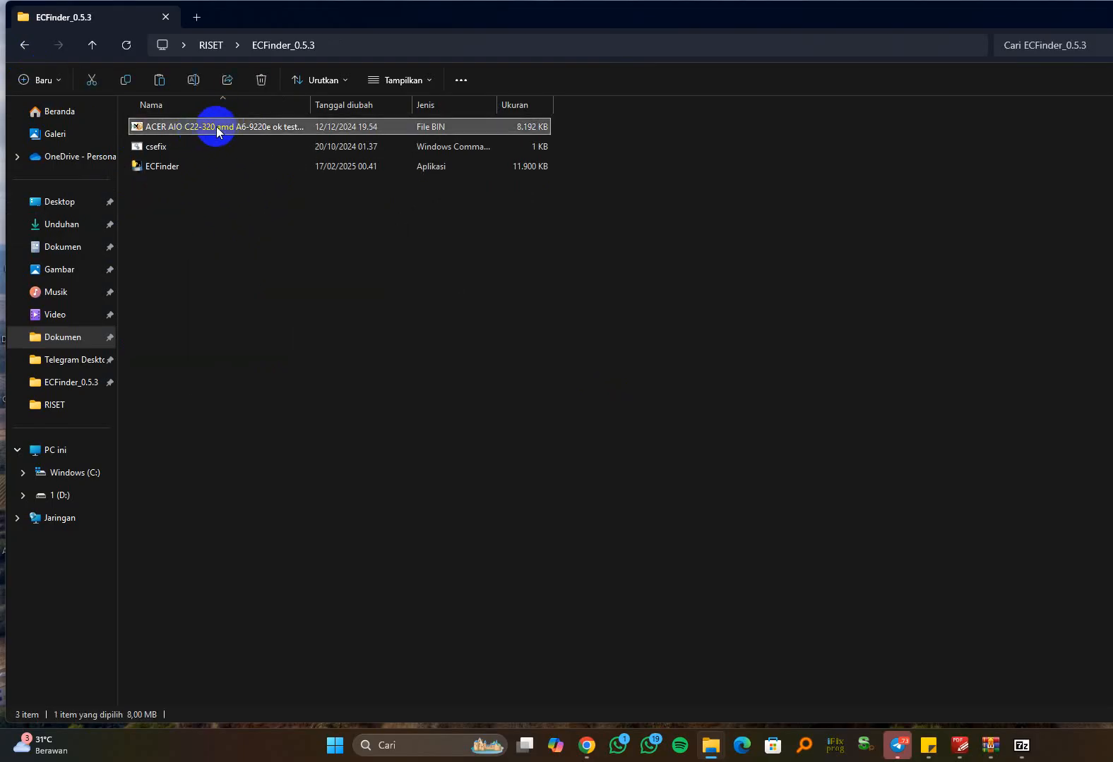
left_click_drag(310, 105, 431, 104)
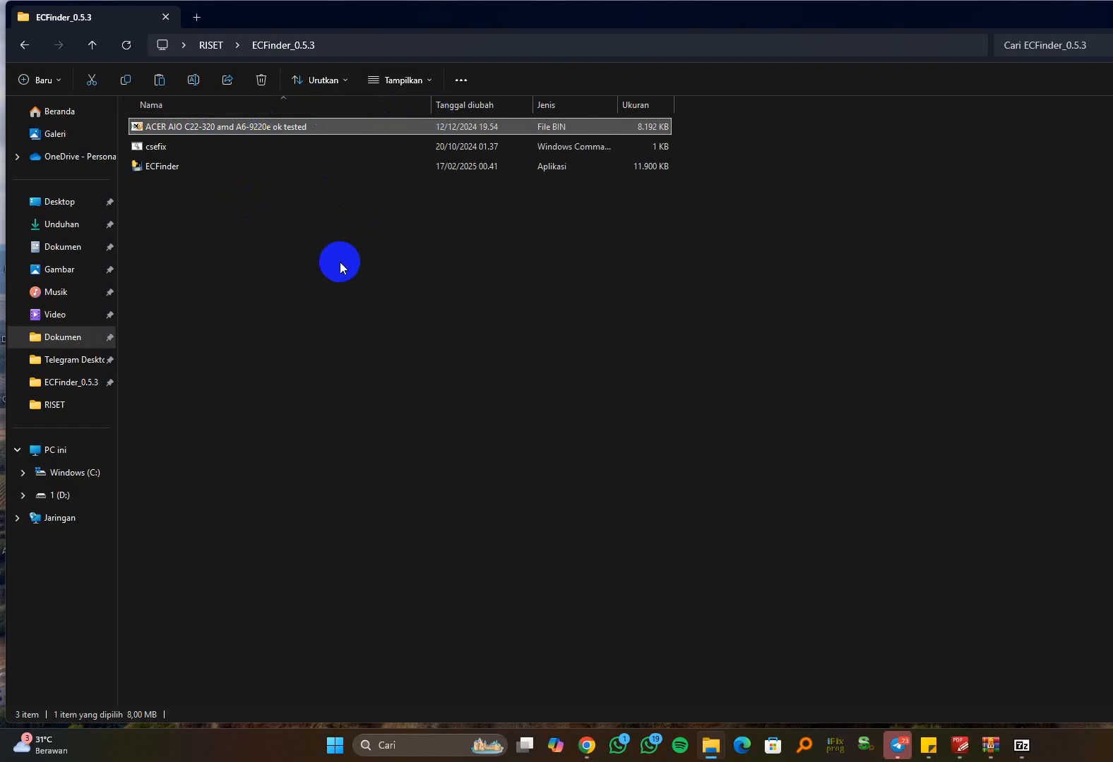
left_click(341, 267)
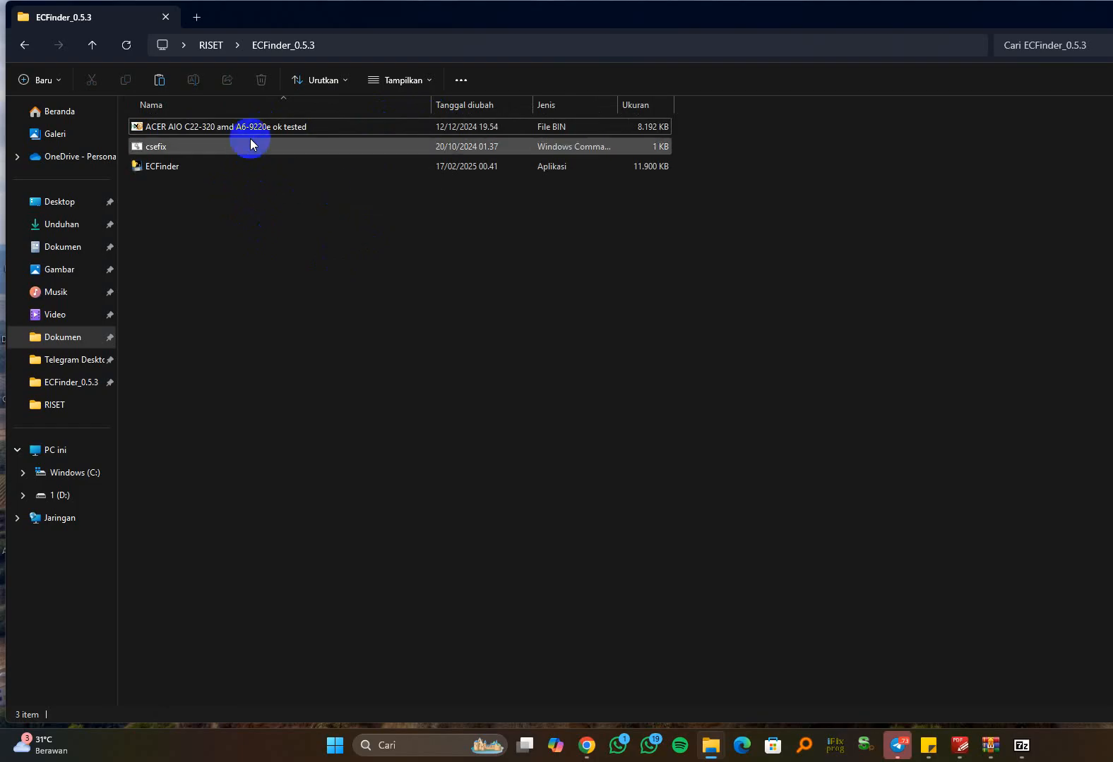
Step: Run ECFinder on the ACER AIO C22-320 BIN file with the 128 Kb EC size, then close the console
left_click_drag(259, 129, 195, 167)
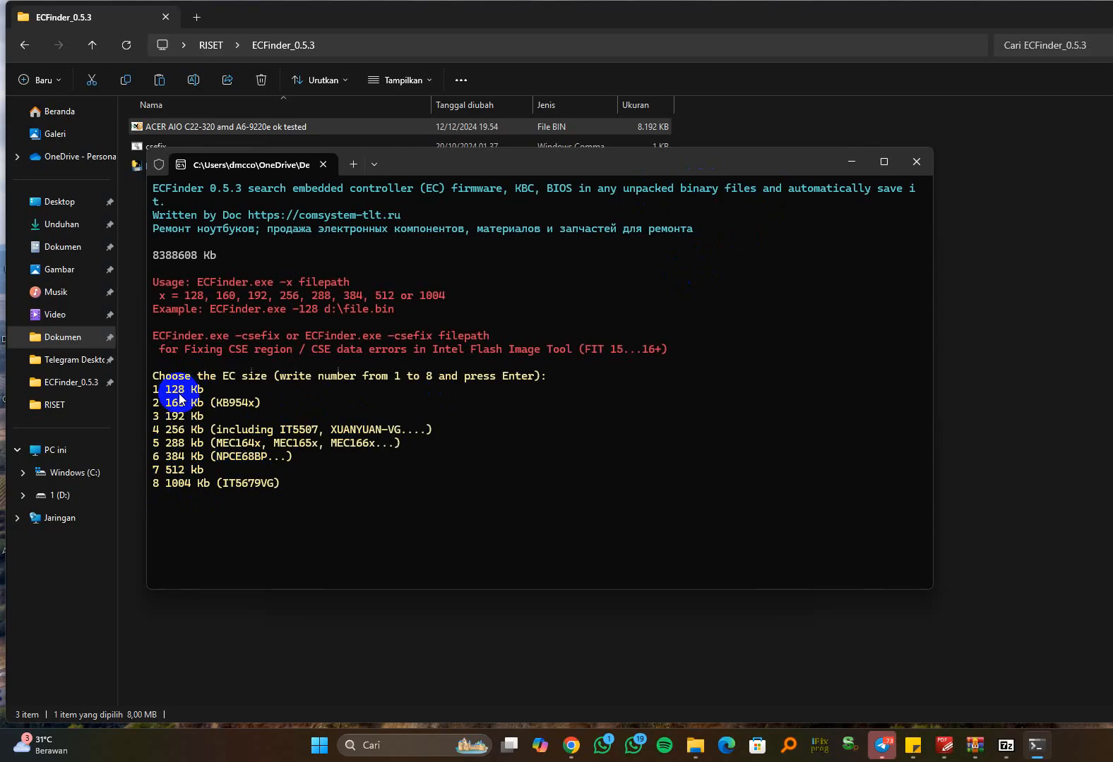
key("Return")
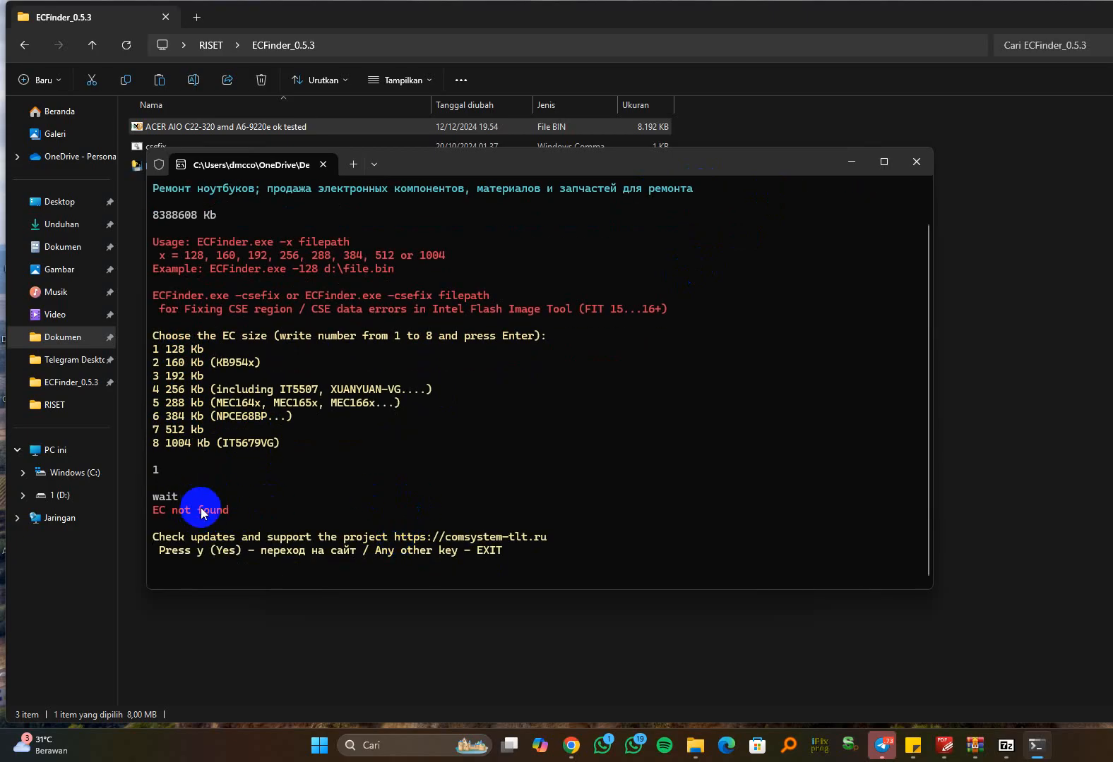
left_click(915, 162)
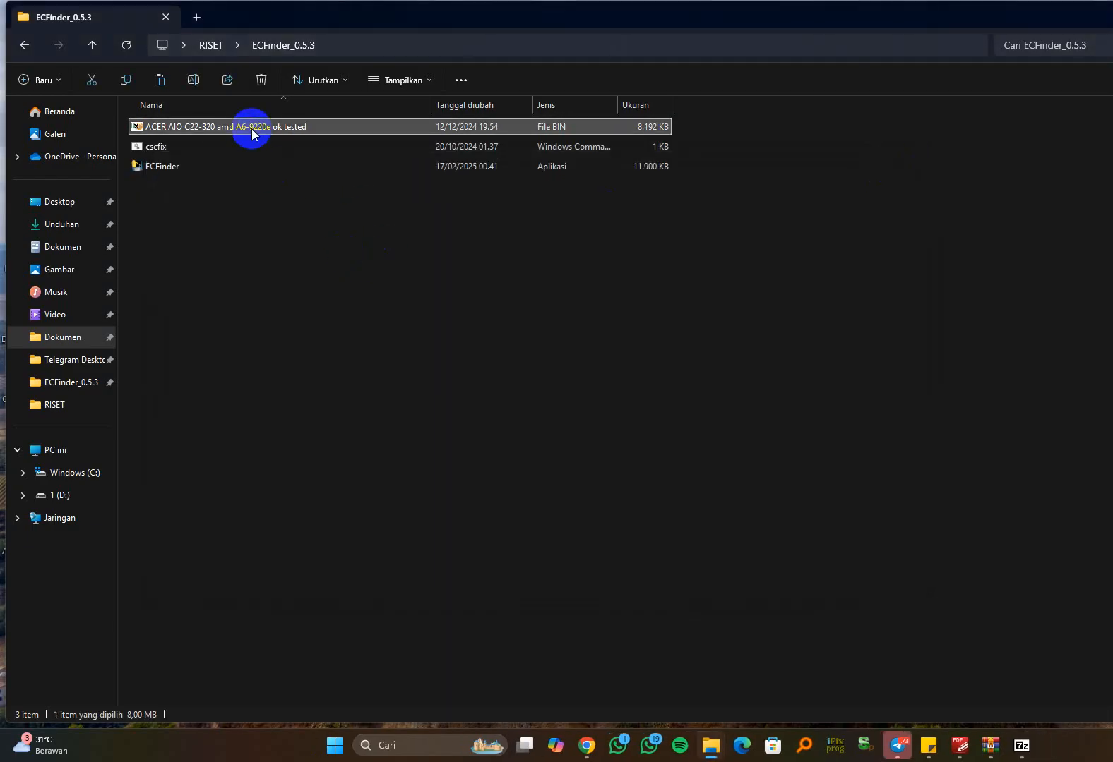
Step: Delete the ACER AIO C22-320 BIN file from the ECFinder_0.5.3 folder and return to the RISET folder
key("Delete")
left_click(28, 45)
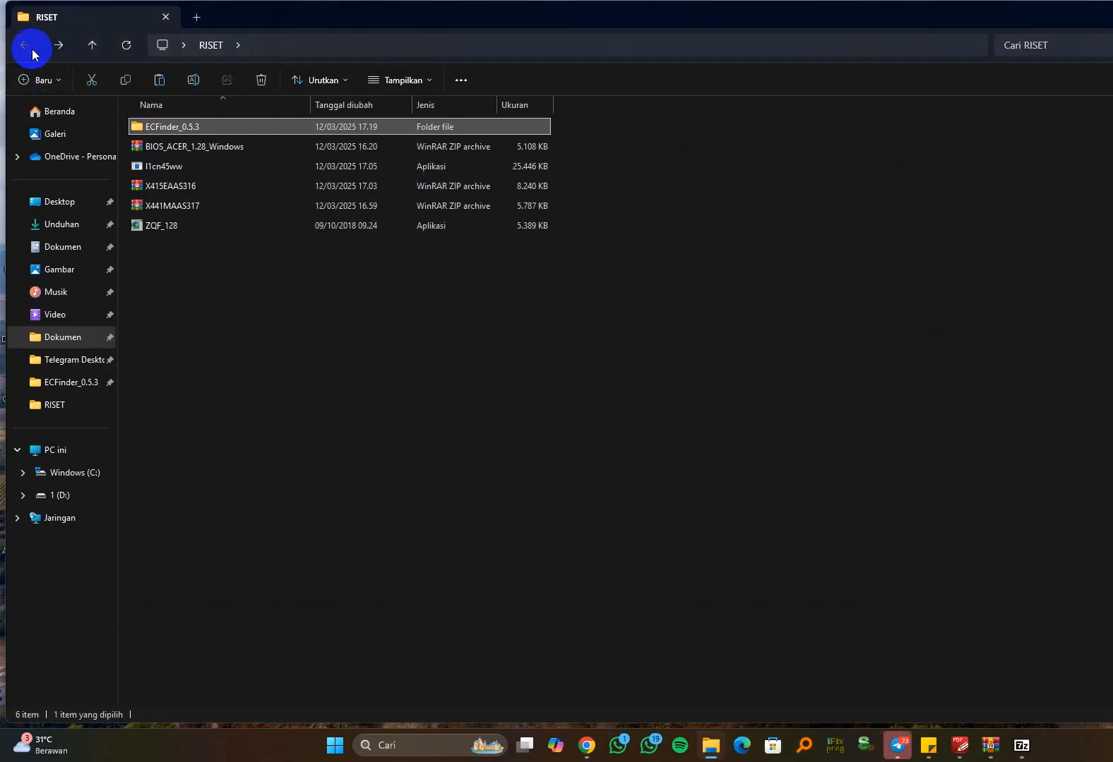
left_click(193, 354)
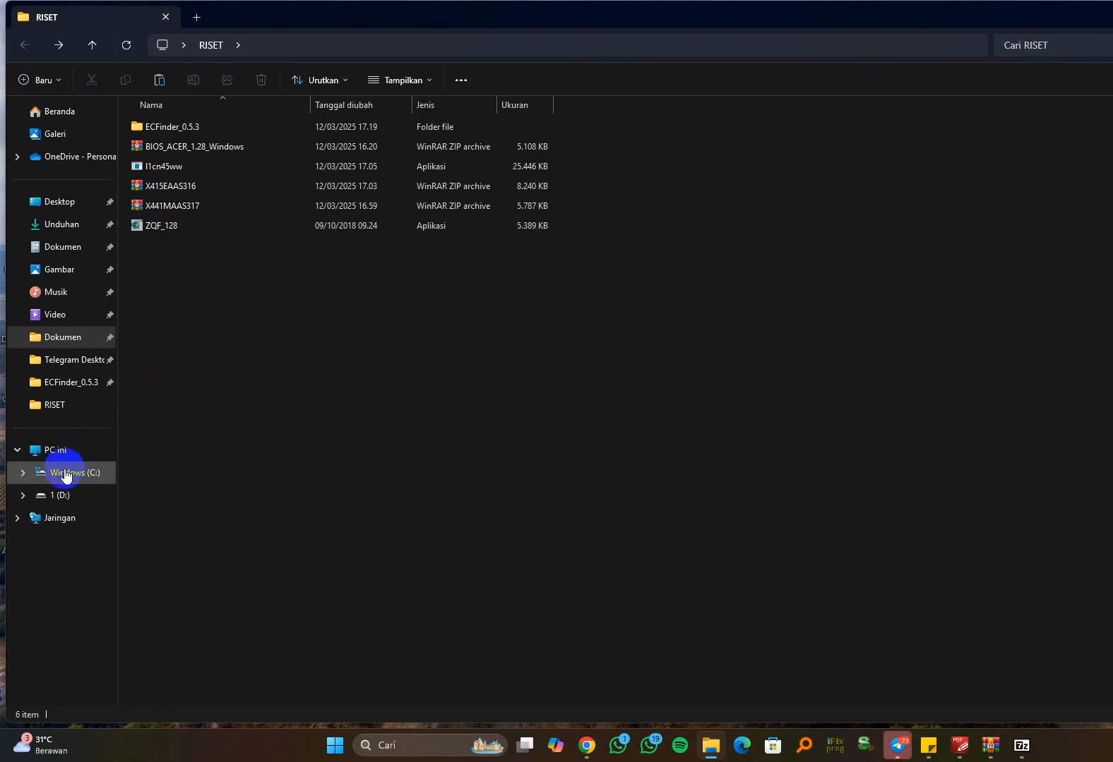
Step: Copy the ASUS M1403QA BIN file dated 19/02/2025 15.30 from the Dokumen folder on drive D
left_click(81, 337)
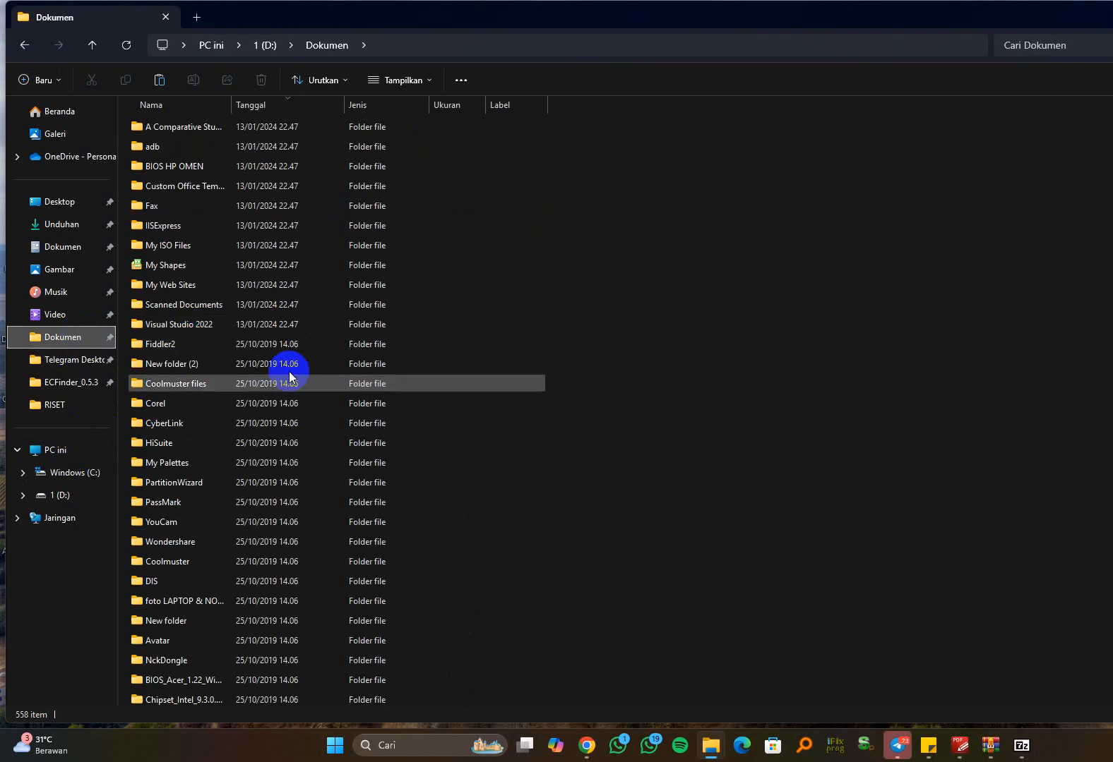
scroll(289, 382, "down", 10)
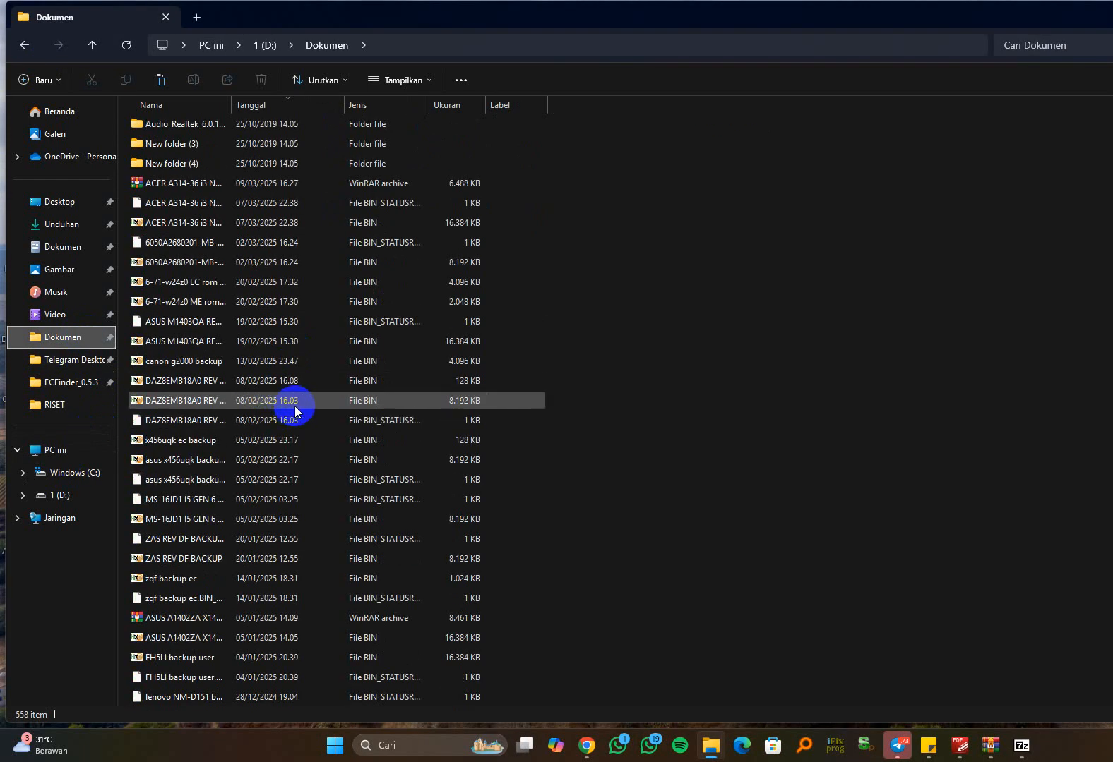
scroll(289, 408, "up", 1)
left_click(197, 402)
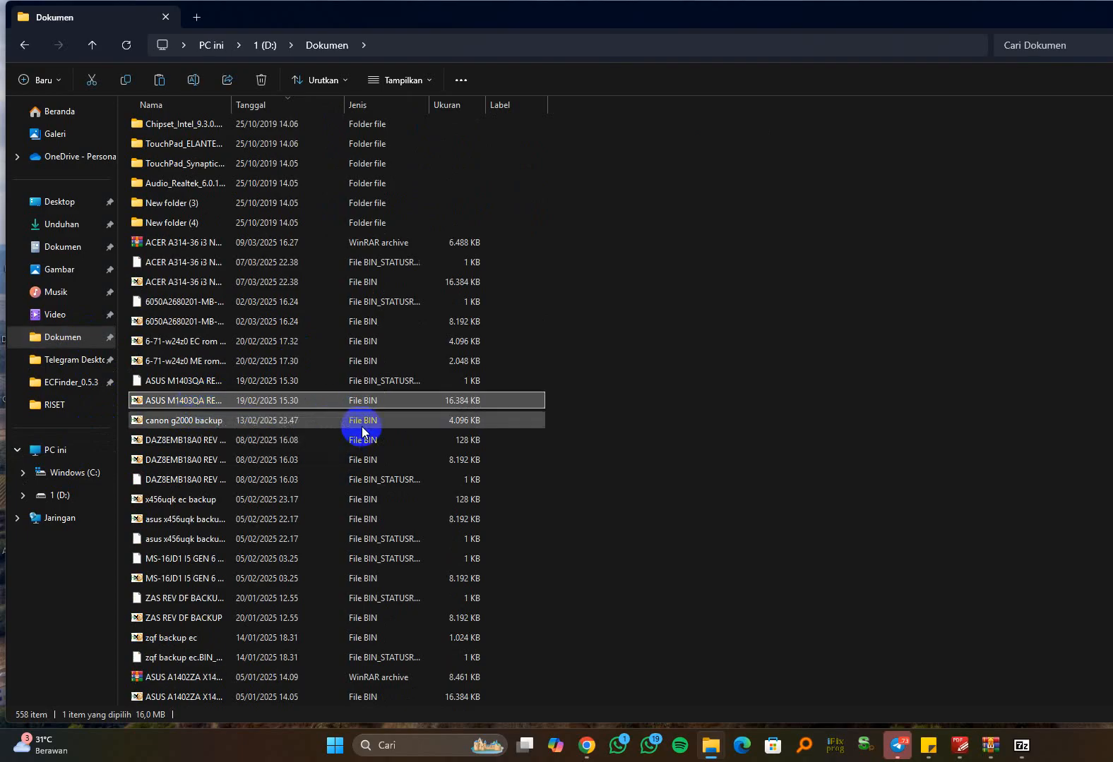
Step: Paste the copied ASUS M1403QA BIN file into RISET's ECFinder_0.5.3 folder and select it
left_click(33, 46)
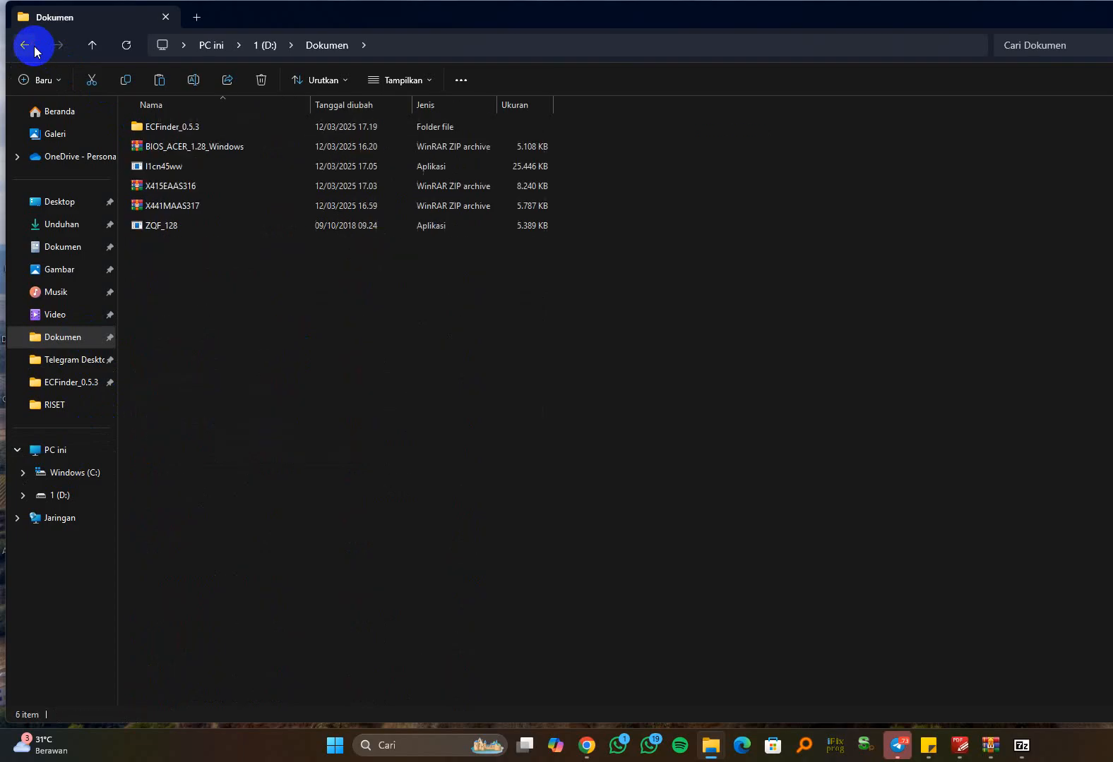
double_click(163, 126)
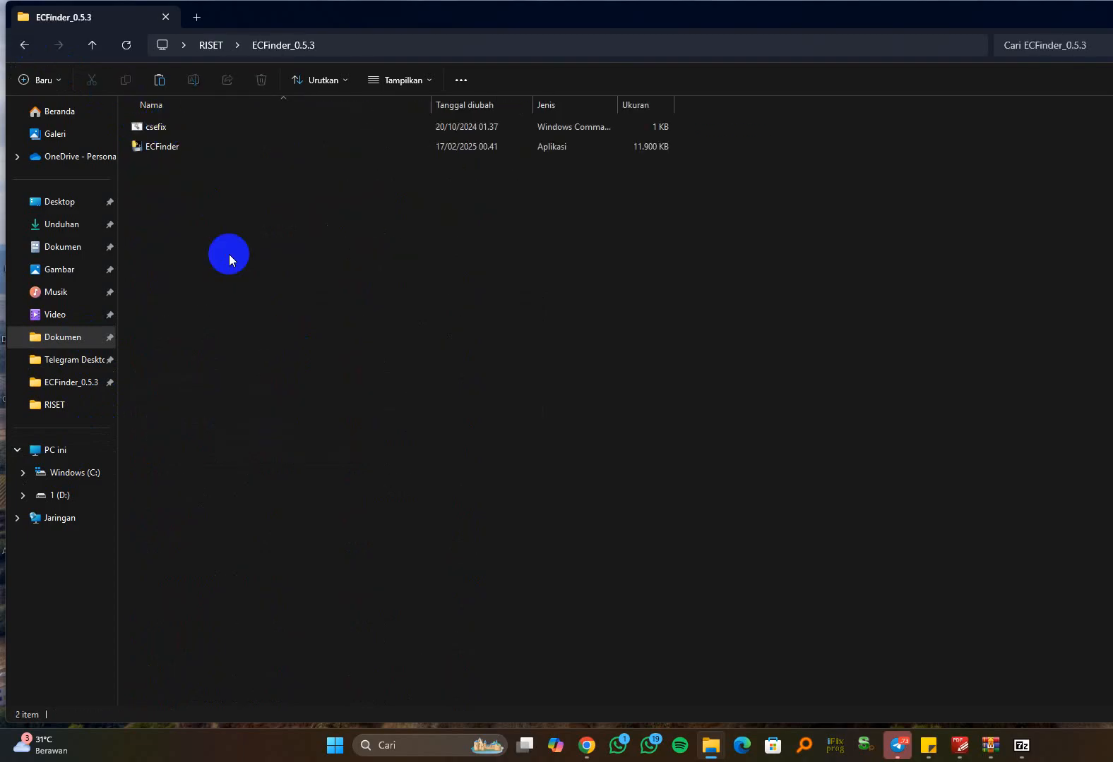
key("ctrl+v")
left_click(212, 247)
left_click(206, 169)
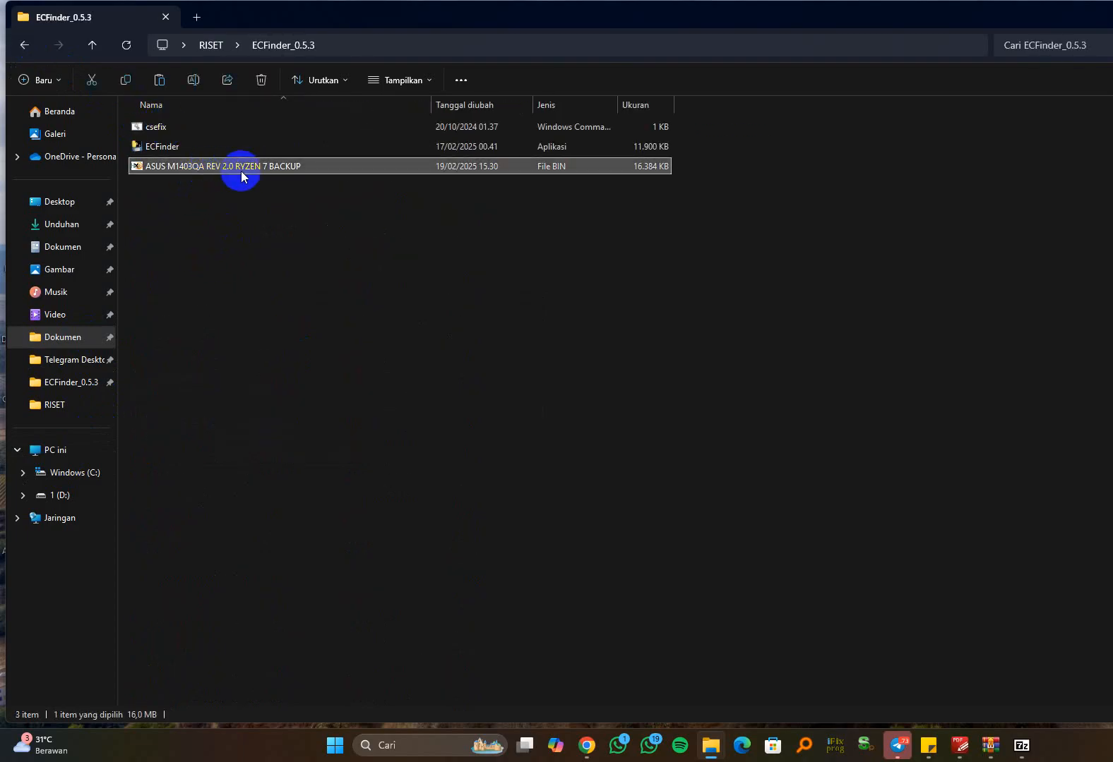
Step: Run ECFinder on the ASUS M1403QA REV 2.0 RYZEN 7 BACKUP file with the 128 Kb EC size, then close the console
left_click_drag(250, 170, 170, 150)
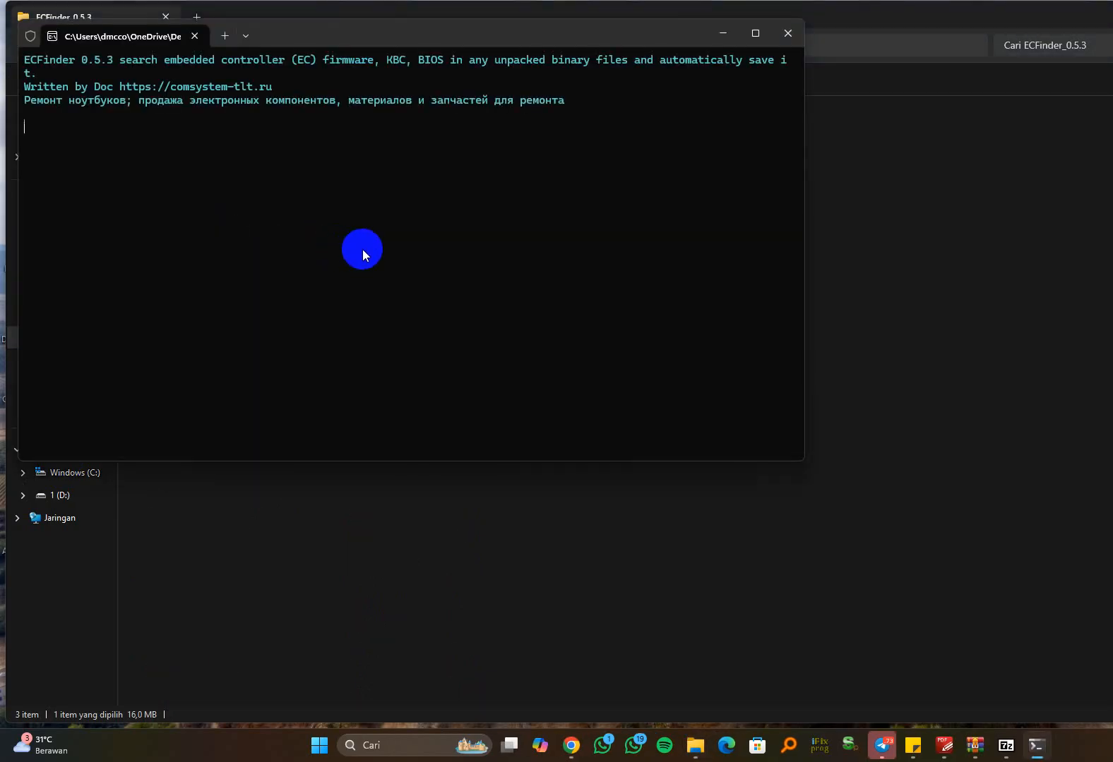
left_click_drag(336, 46, 511, 72)
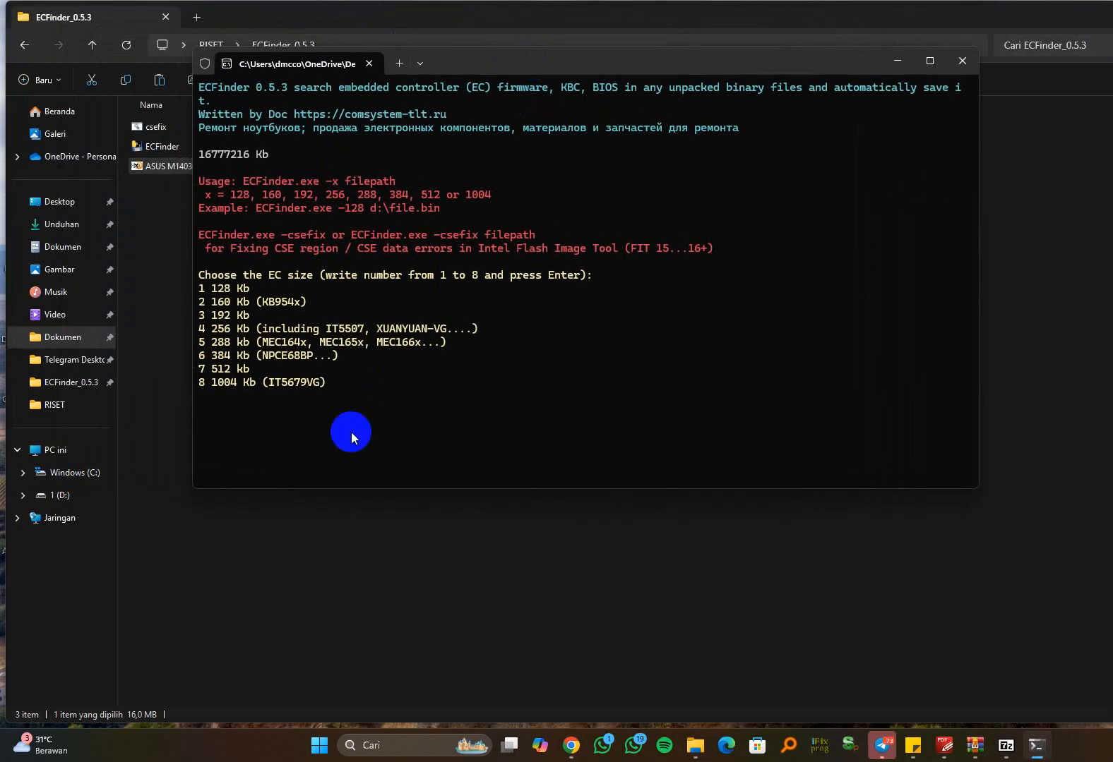
type("1")
key("Return")
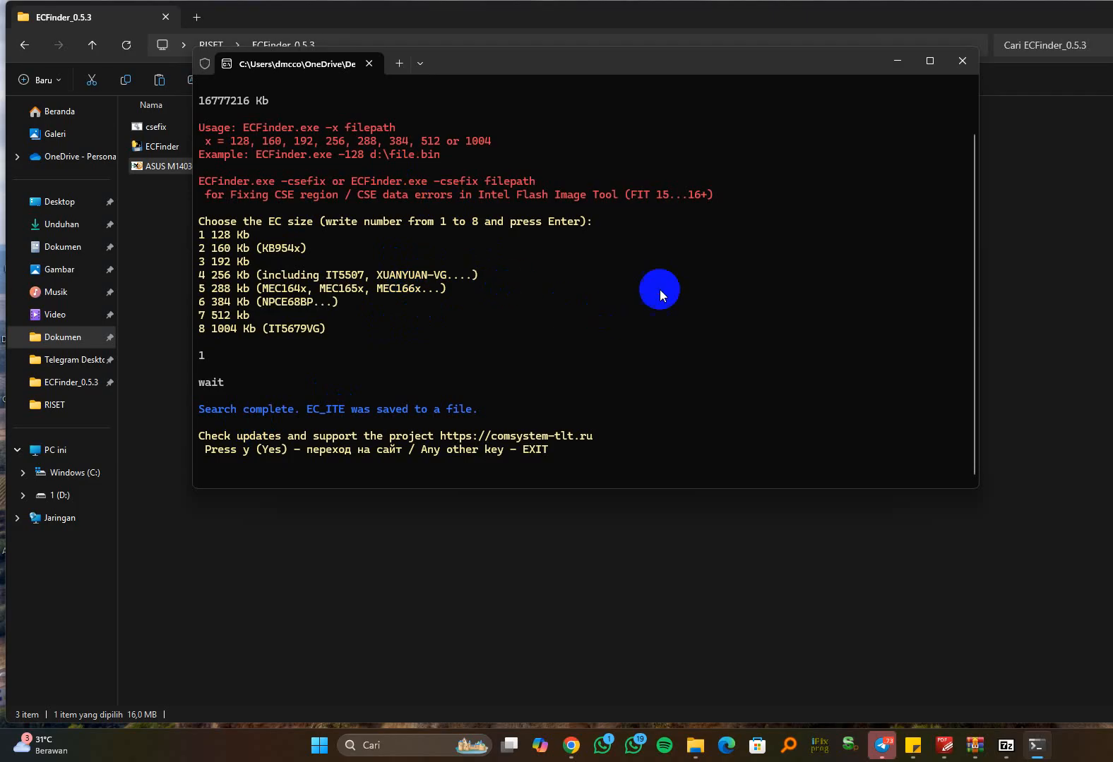
left_click(953, 67)
Step: Refresh the ECFinder_0.5.3 file list and compare the extracted EC_ITE file with the original ASUS backup
right_click(319, 247)
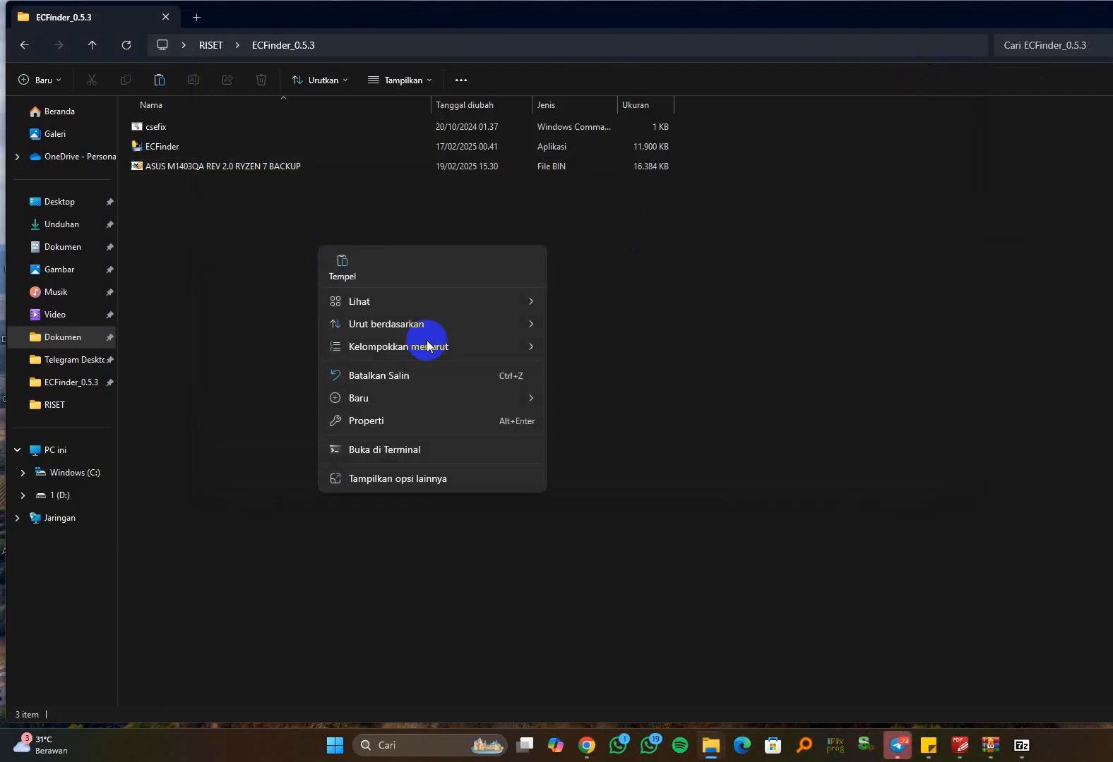
left_click(409, 479)
left_click(382, 304)
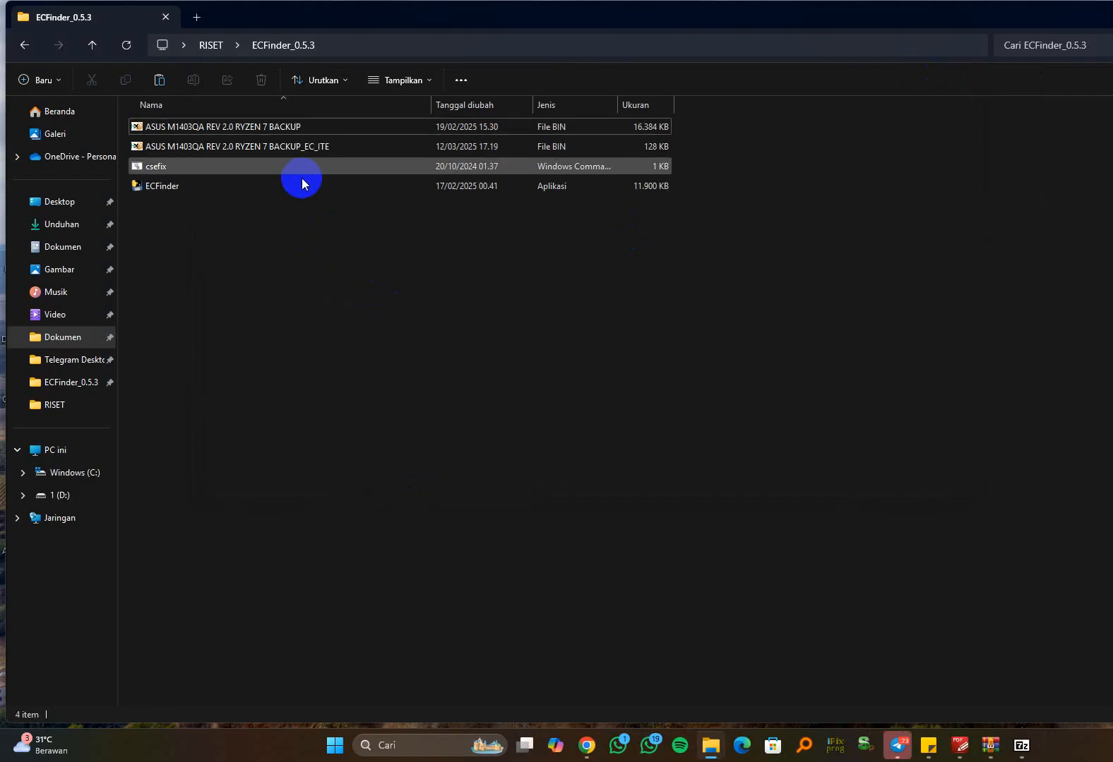
left_click(323, 154)
left_click(438, 130)
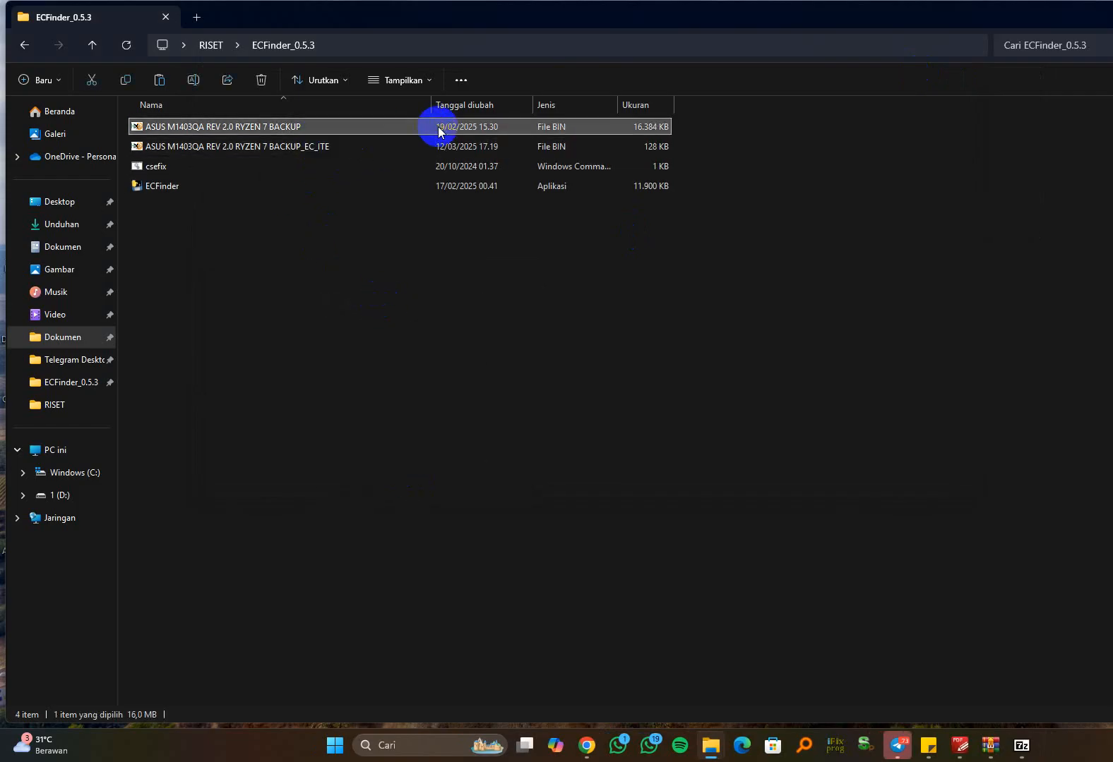
Step: Open the extracted ASUS EC_ITE BIN file in HxD, examine its header for the EC version text, and close HxD
double_click(373, 150)
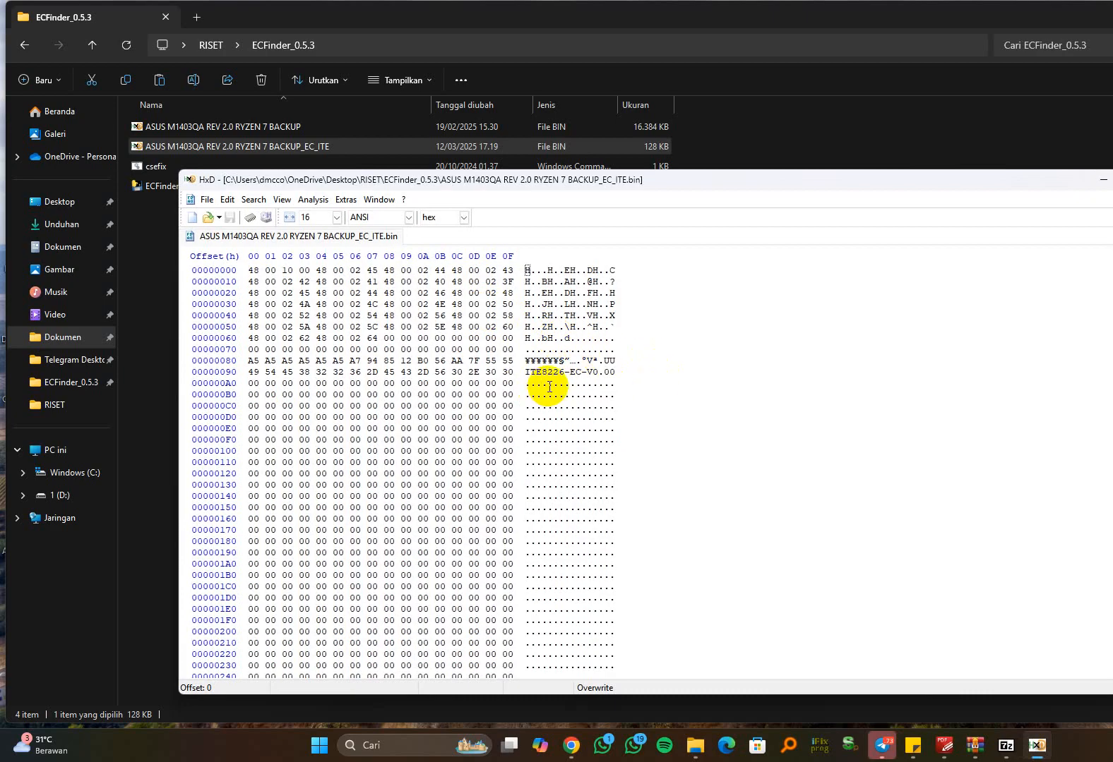
scroll(574, 384, "down", 1)
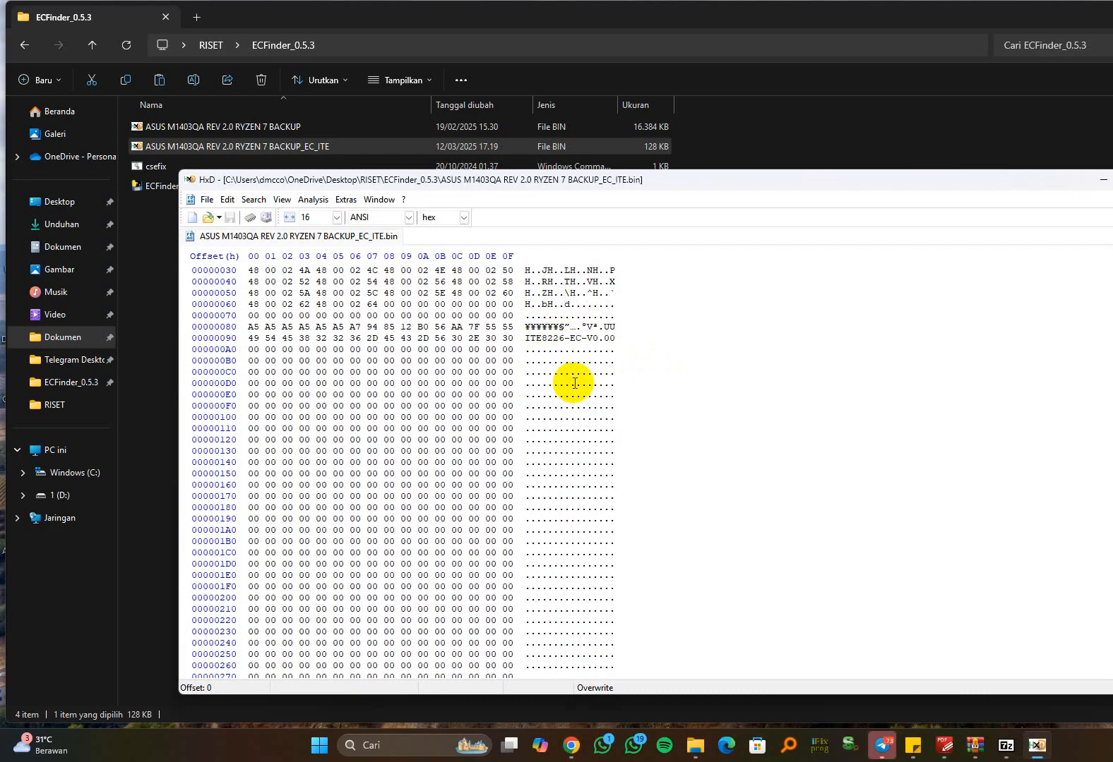
scroll(574, 383, "down", 20)
scroll(574, 383, "up", 11)
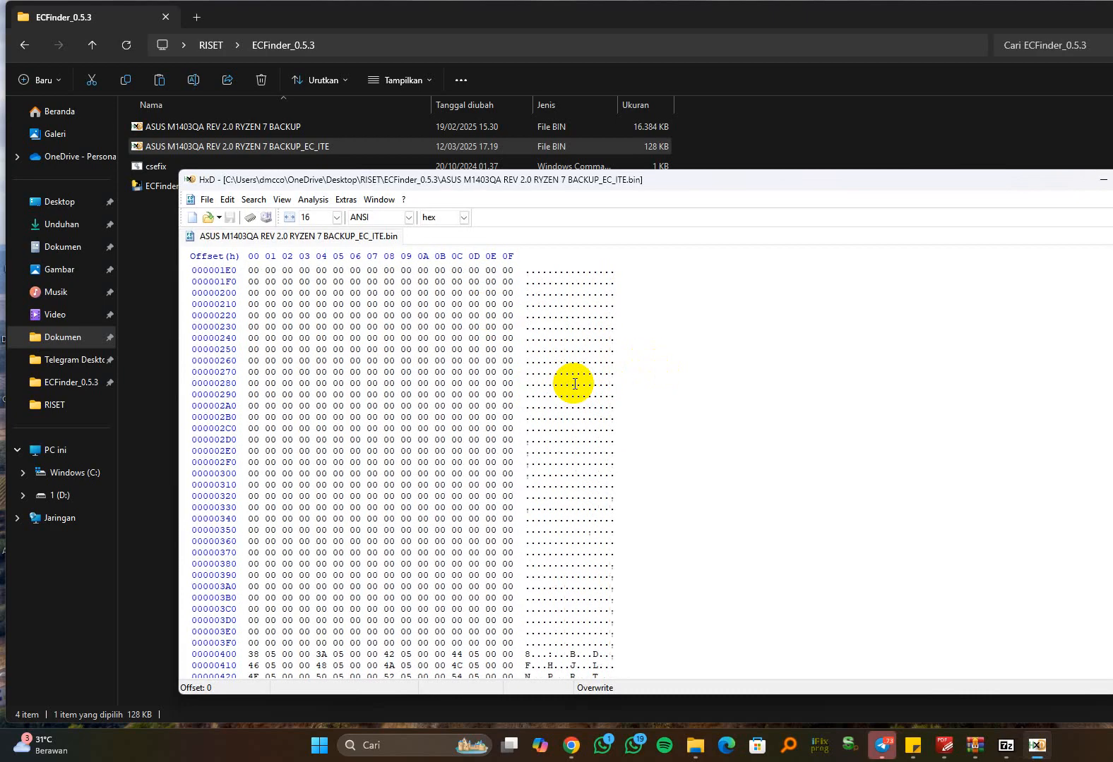
scroll(574, 383, "up", 10)
left_click(600, 372)
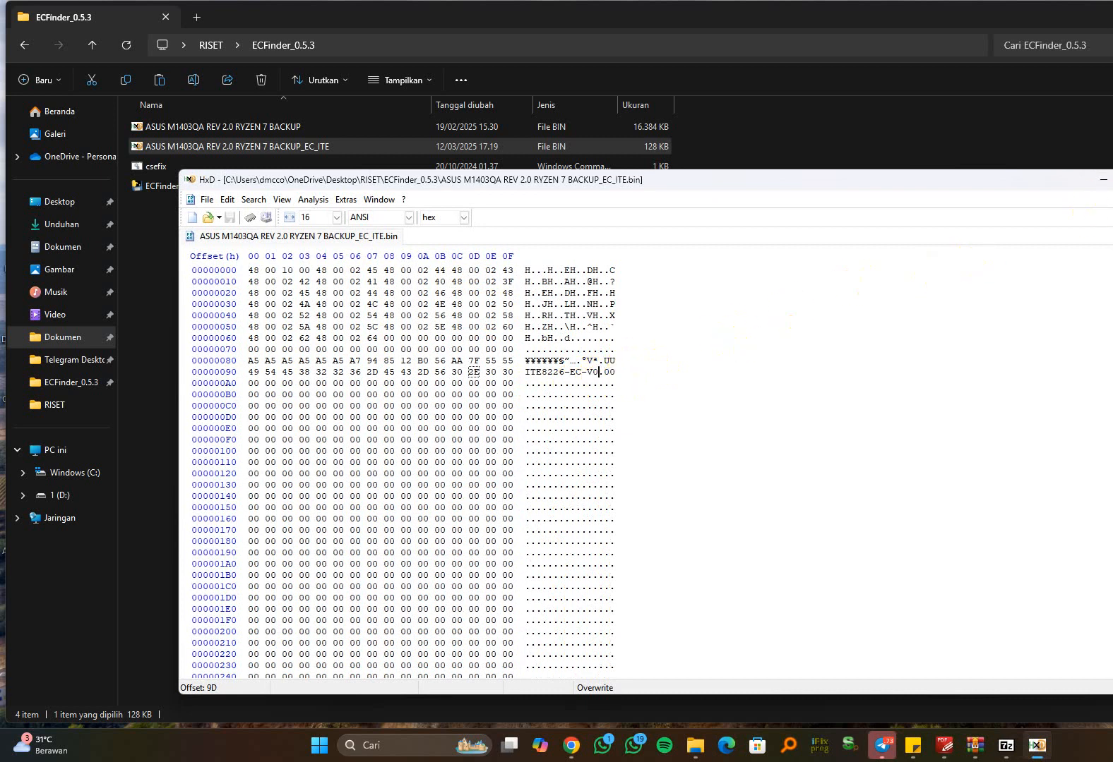
left_click(1112, 180)
left_click(620, 289)
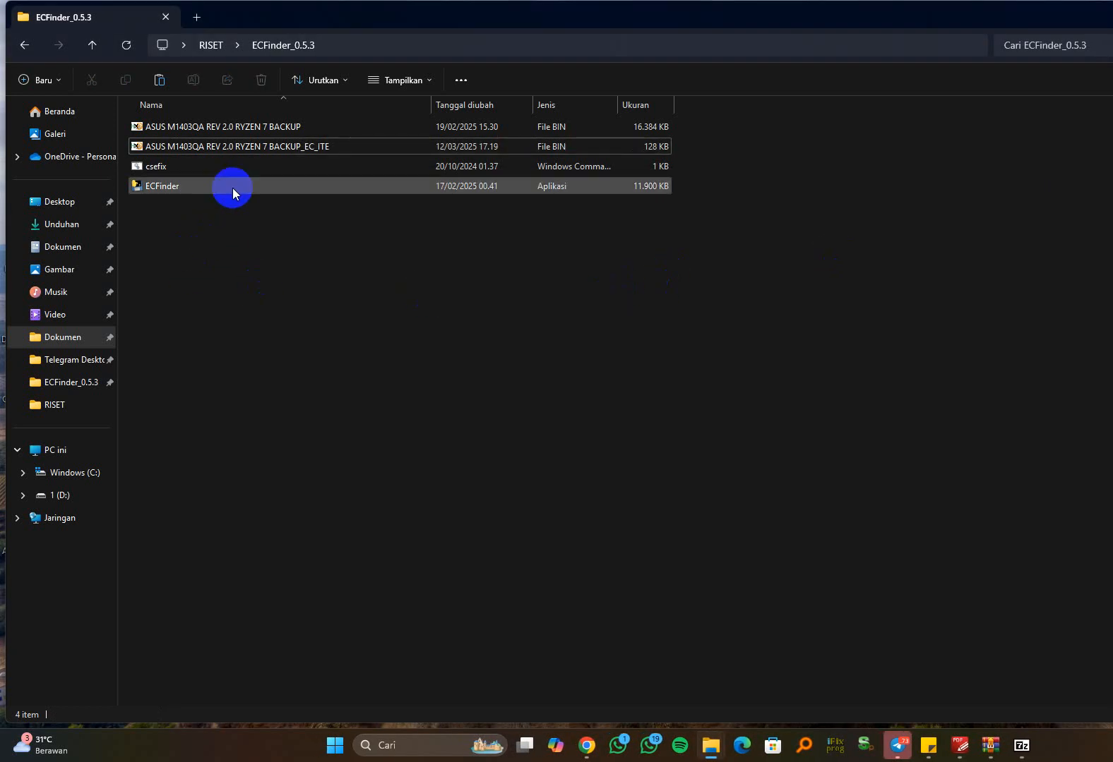
Step: Copy the text "ASUS M1403QA" from the backup BIN's file name, leaving the name as it is
left_click(209, 130)
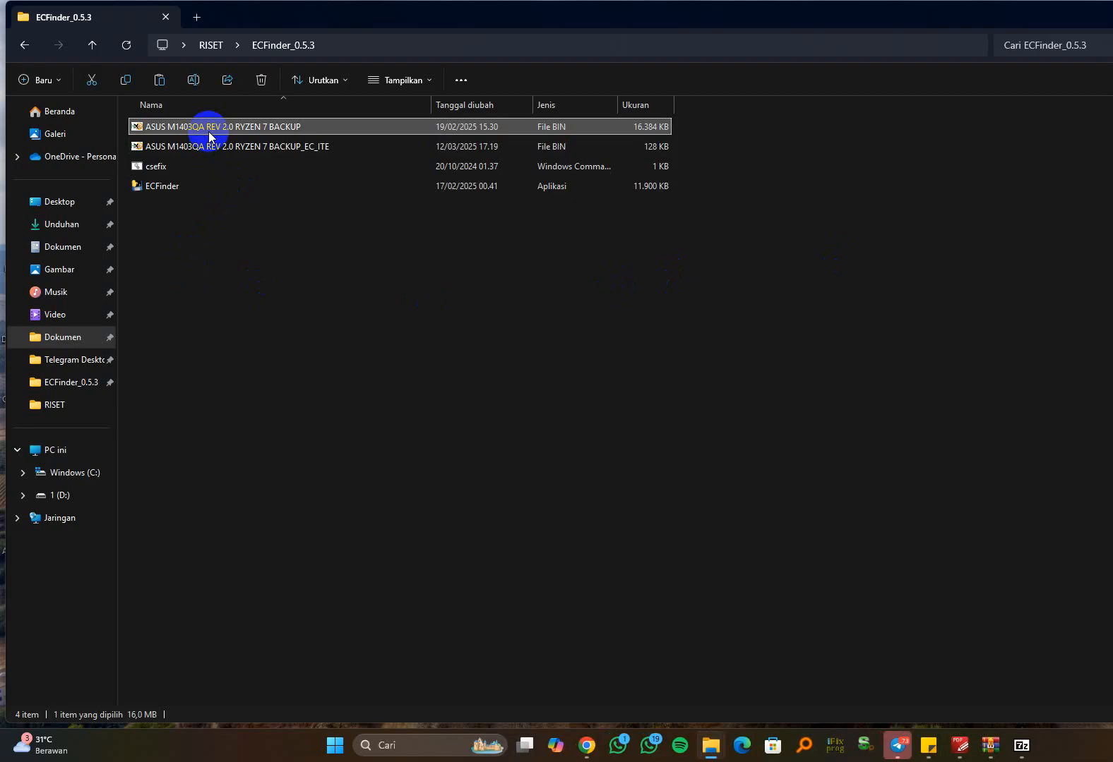
left_click(191, 130)
left_click(196, 128)
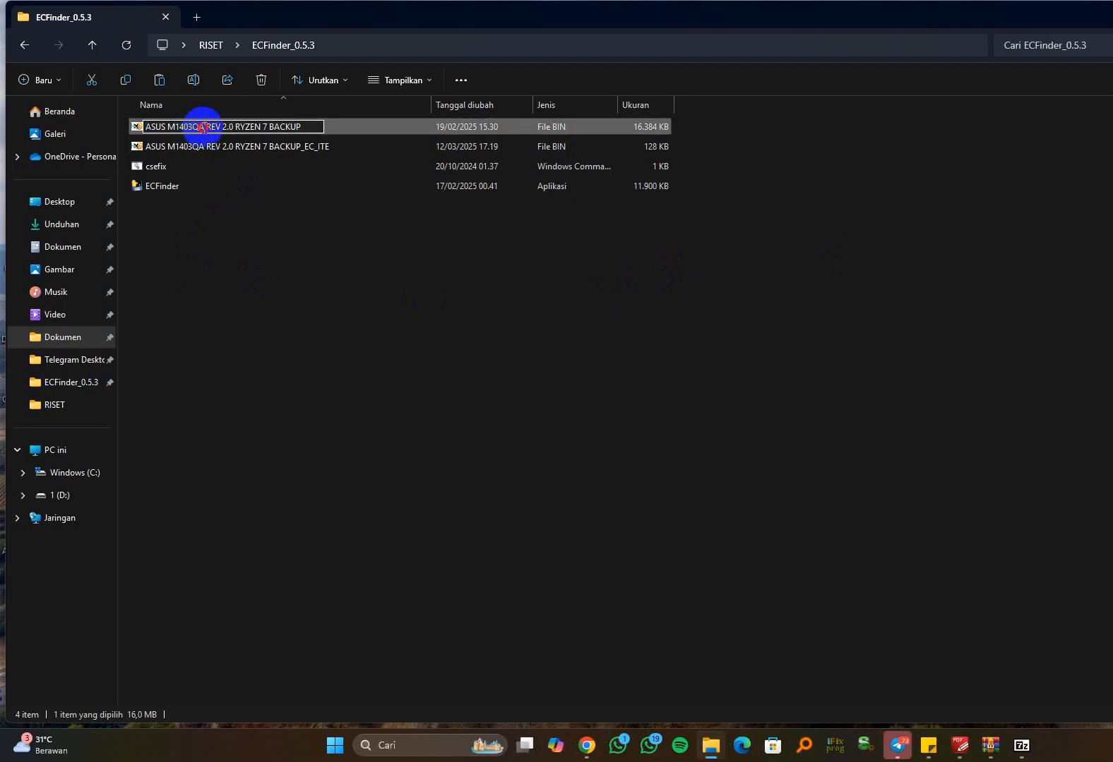
left_click_drag(204, 127, 139, 118)
key("ctrl+c")
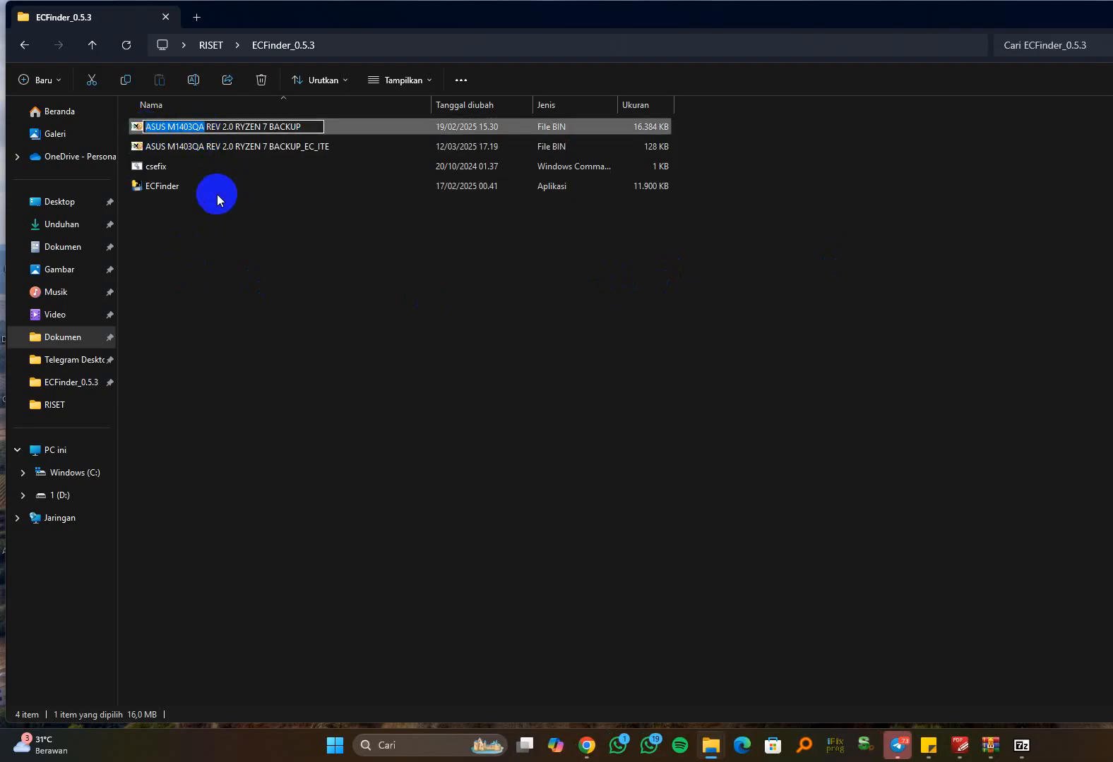
left_click(276, 212)
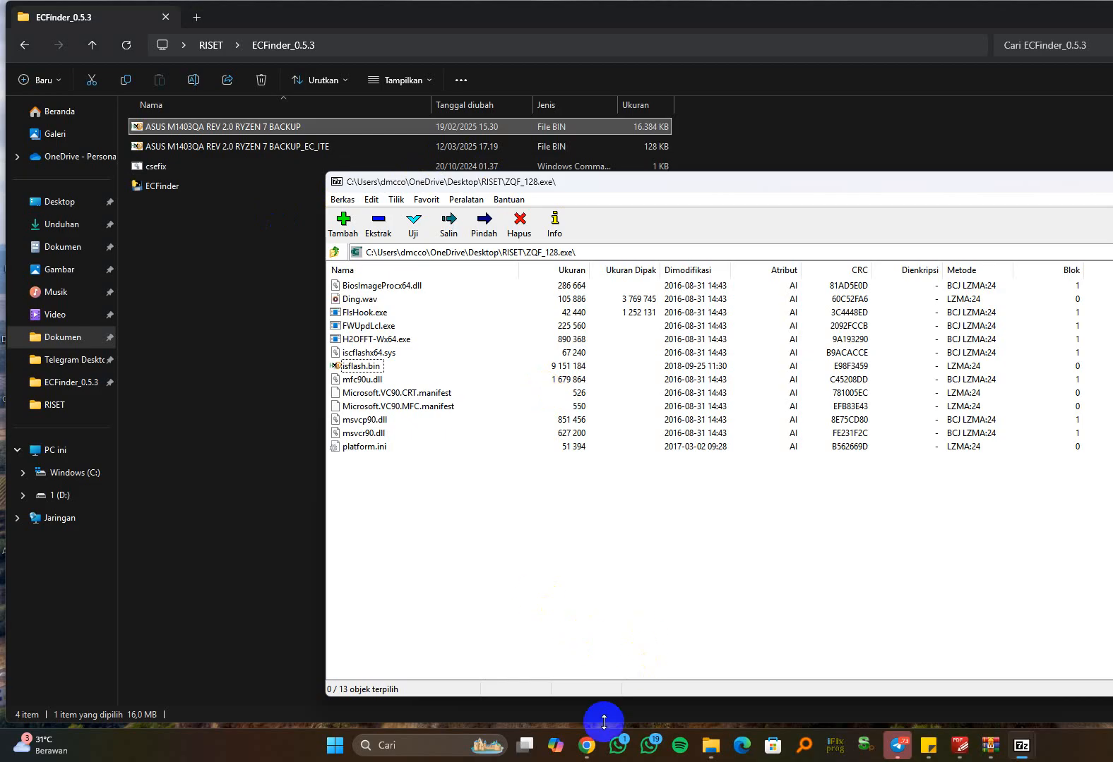
Step: Switch to Chrome and search Google for "ASUS M1403QA driver" in the tab showing the ASUS X415 support page
left_click(588, 743)
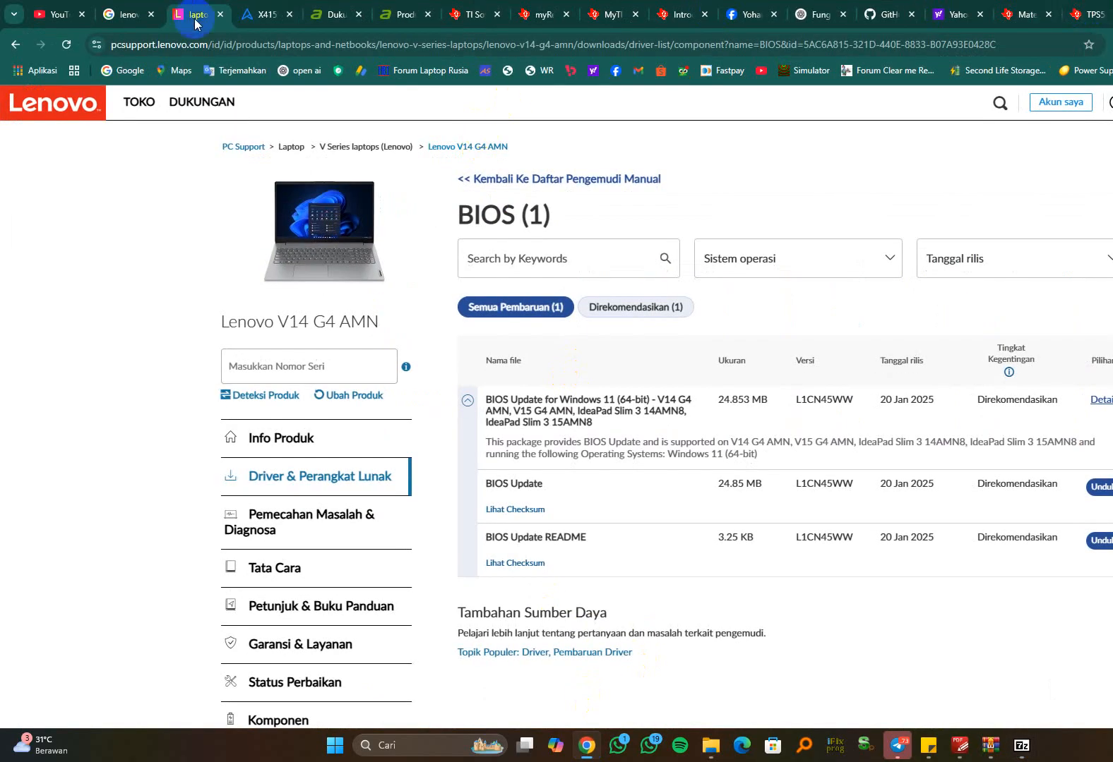
left_click(278, 7)
left_click(408, 43)
type("as")
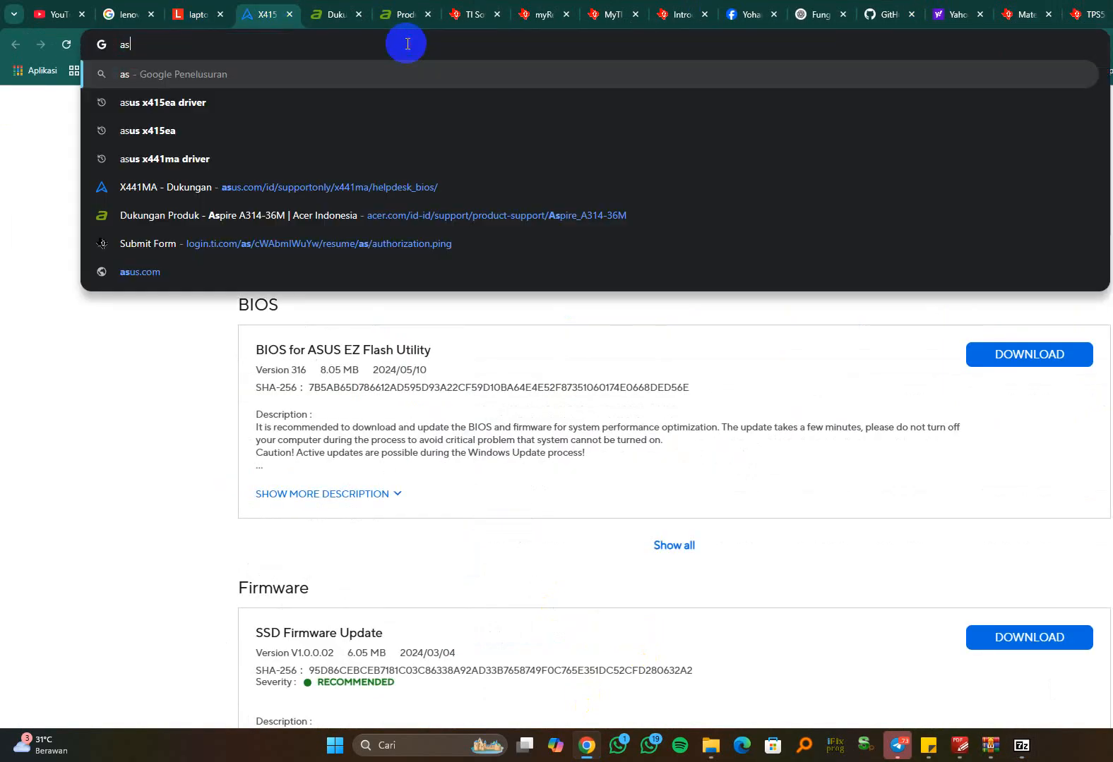
type("us")
key("ctrl+v")
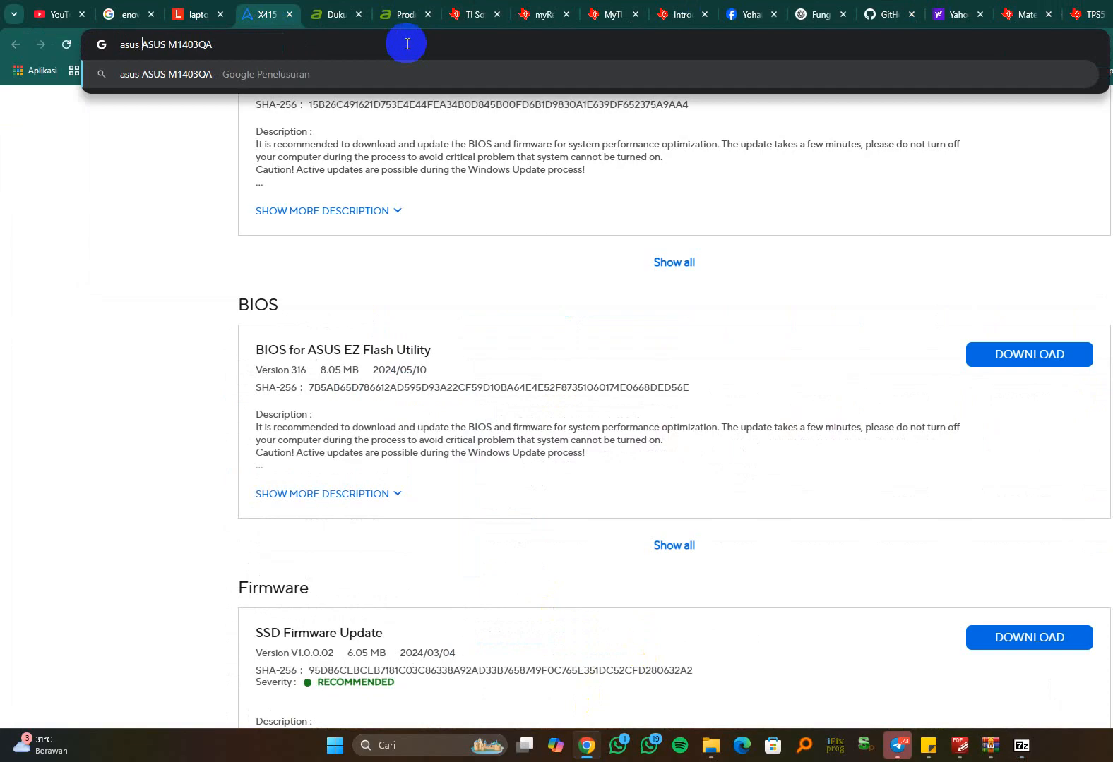
key("Home")
key("Delete")
key("Delete")
key("Delete")
key("Delete")
key("Delete")
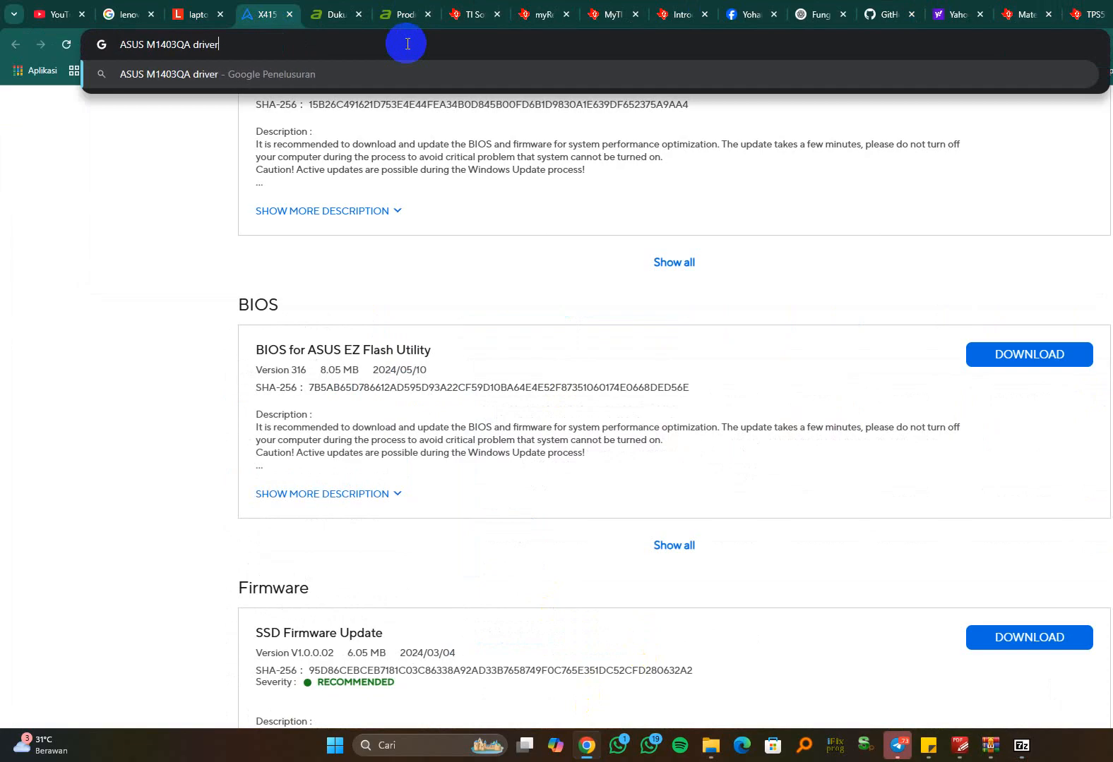
key("Return")
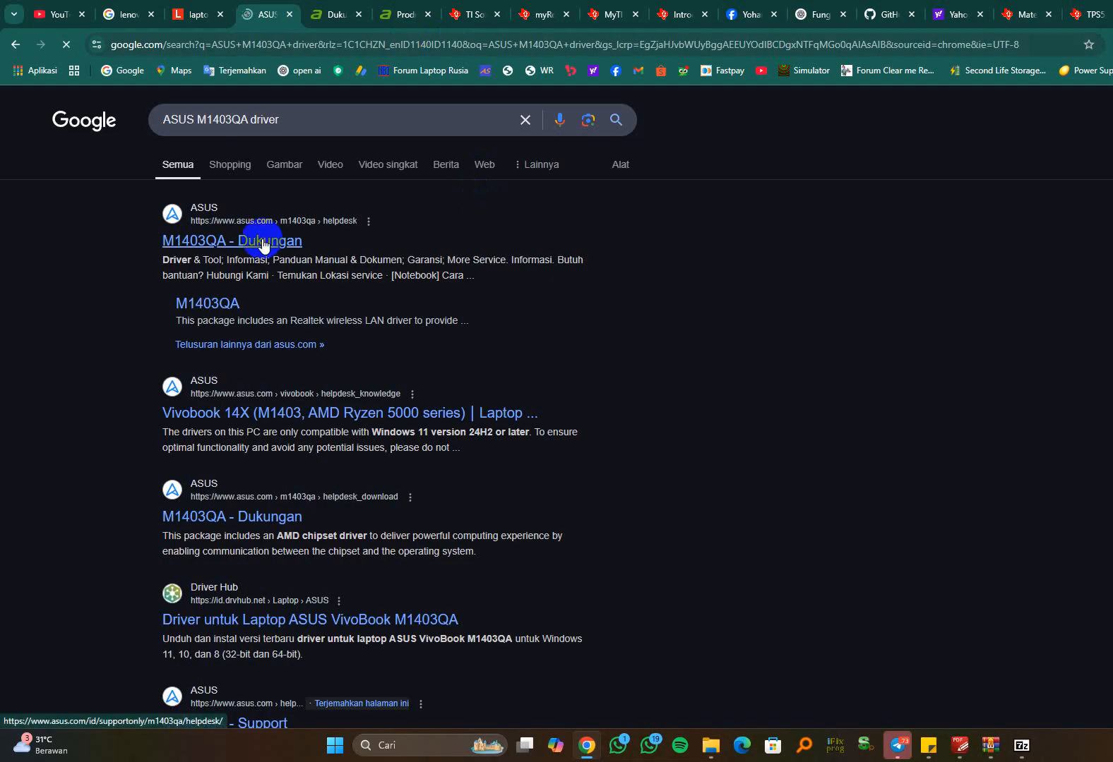
Step: Open the ASUS M1403QA support page and show the BIOS for ASUS EZ Flash Utility entry under BIOS & FIRMWARE
left_click(511, 253)
scroll(605, 360, "down", 2)
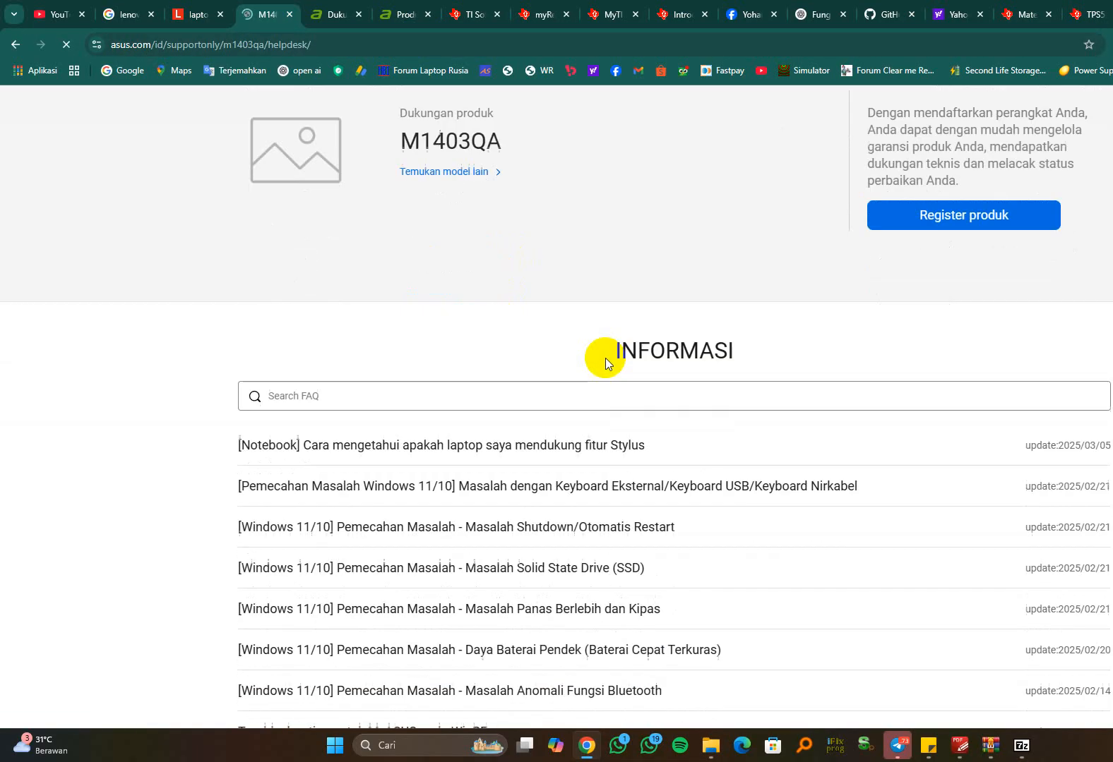
left_click(410, 399)
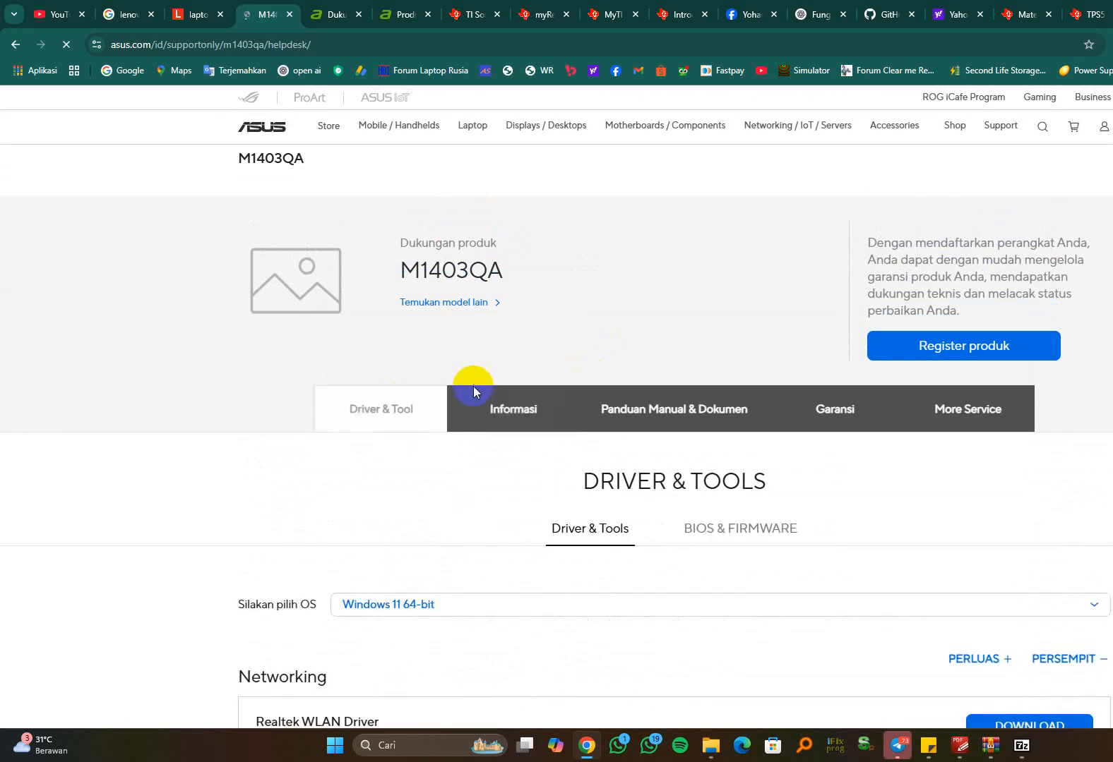
scroll(473, 386, "down", 3)
left_click(723, 318)
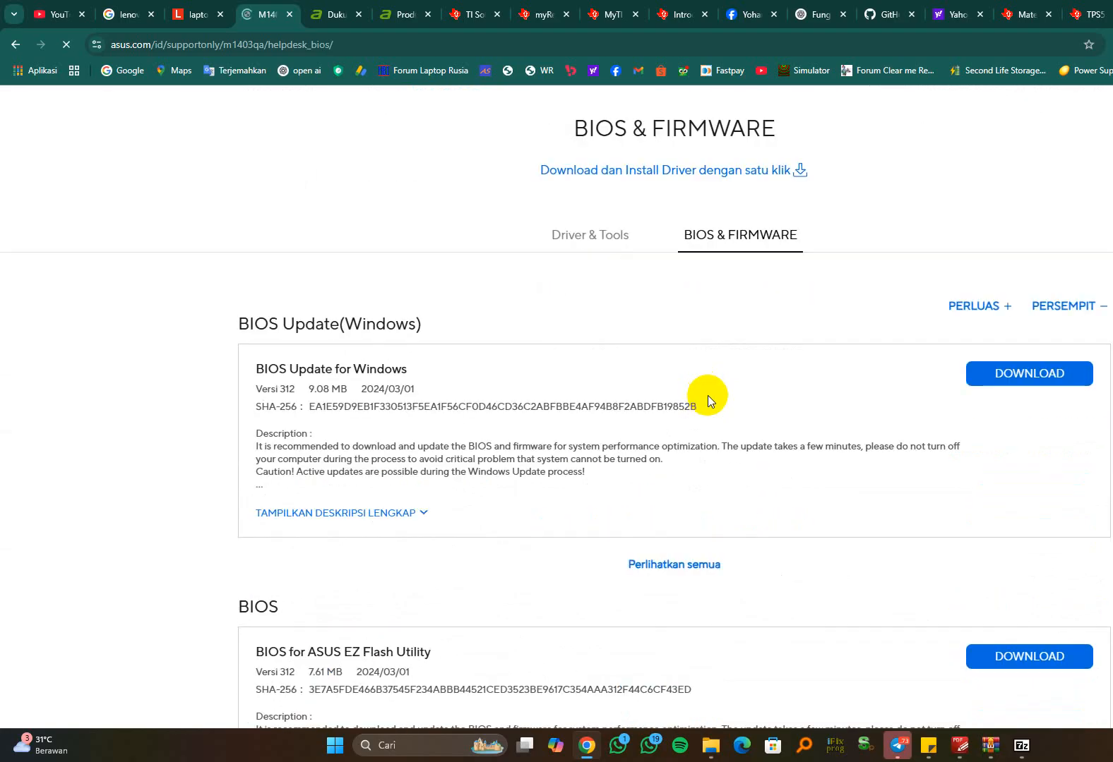
scroll(331, 401, "down", 4)
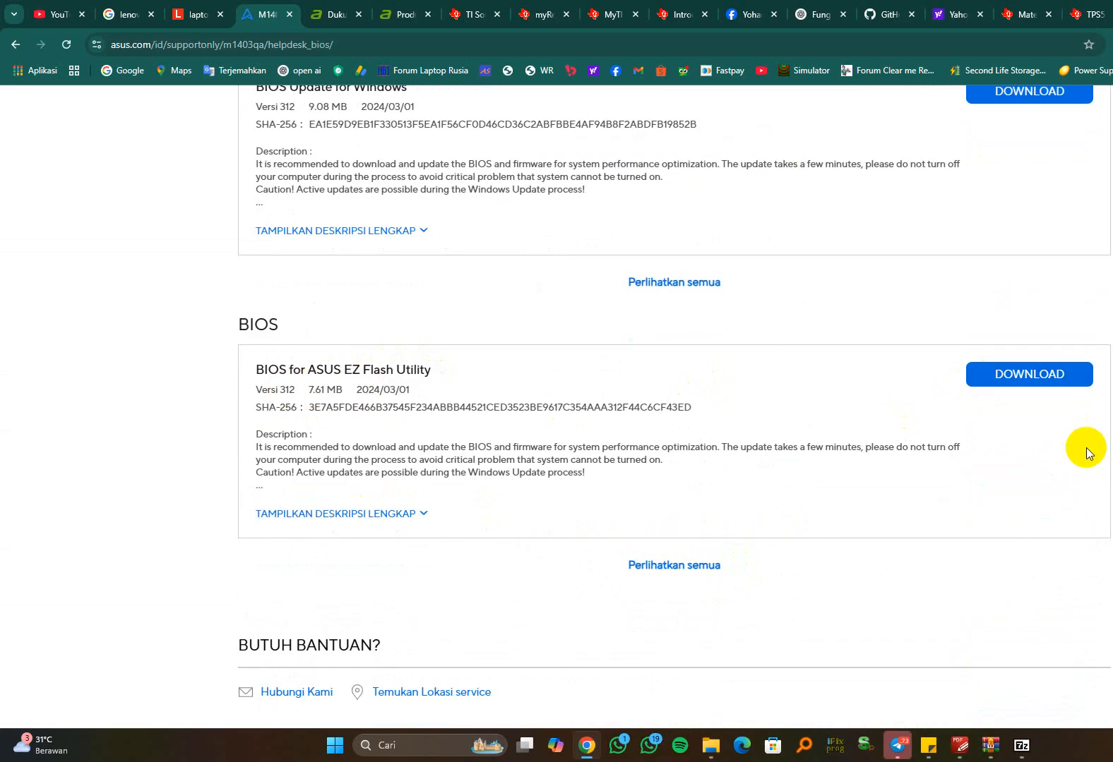
Step: Download the version 312 BIOS for ASUS EZ Flash Utility and open the downloaded M1403QAAS312.zip archive
left_click(1025, 389)
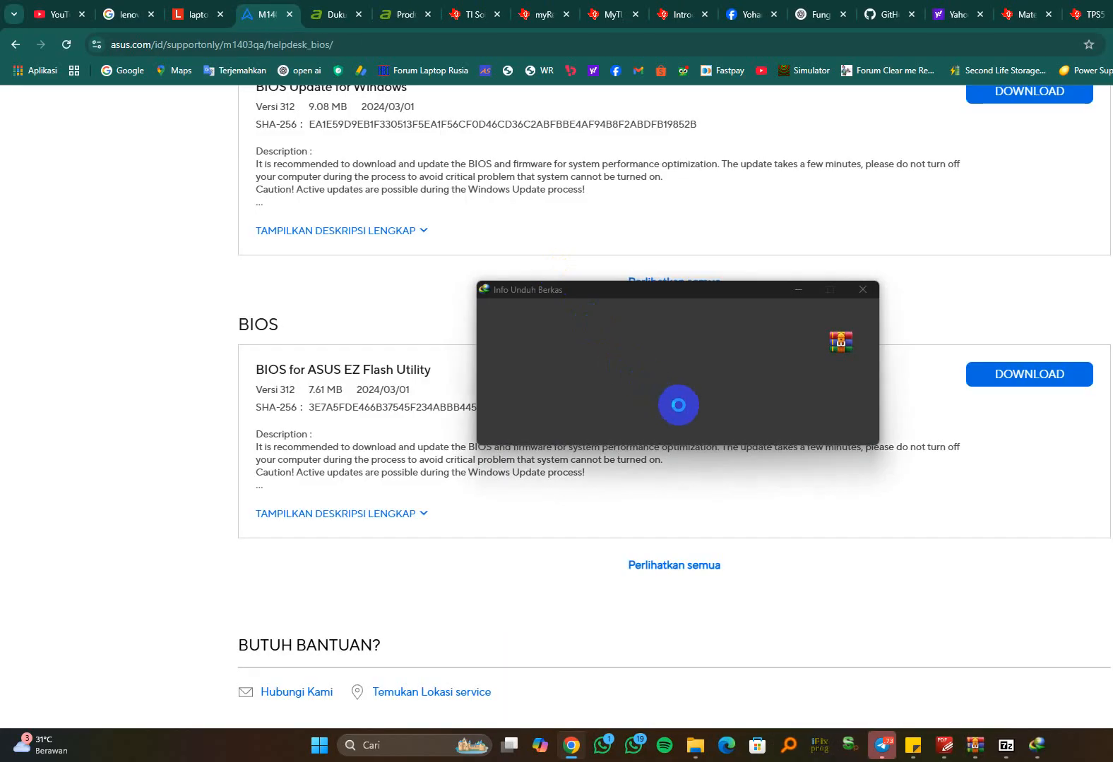
left_click(667, 432)
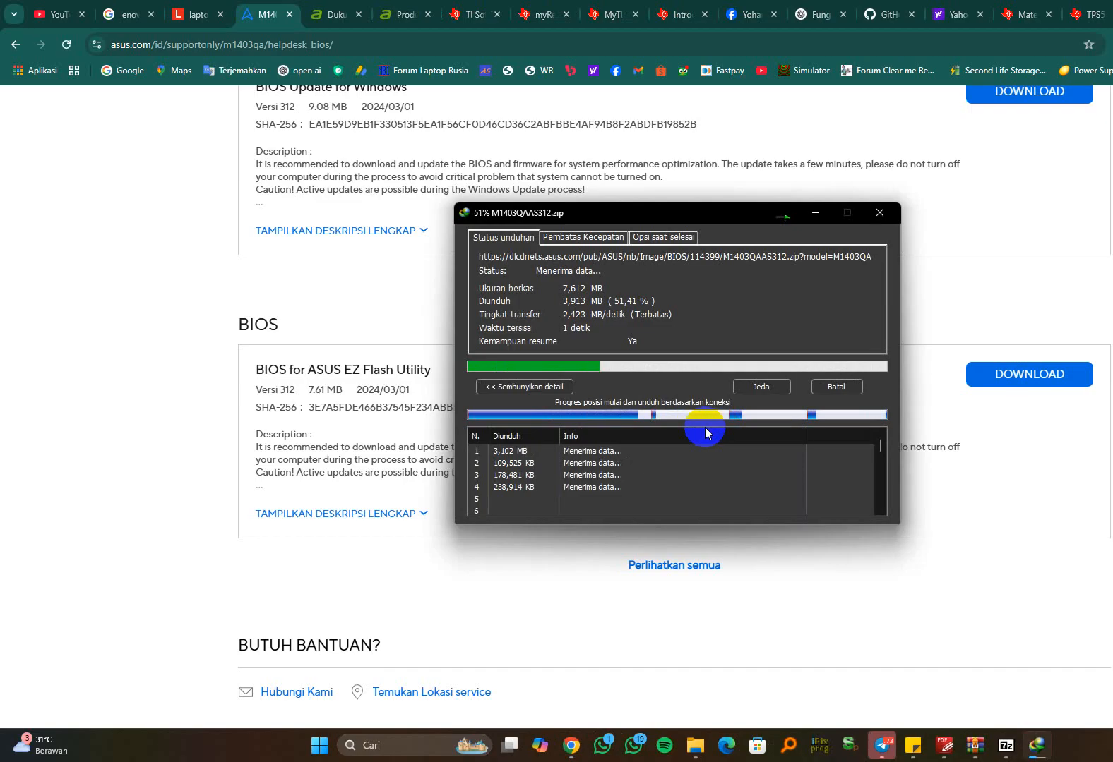
left_click(653, 238)
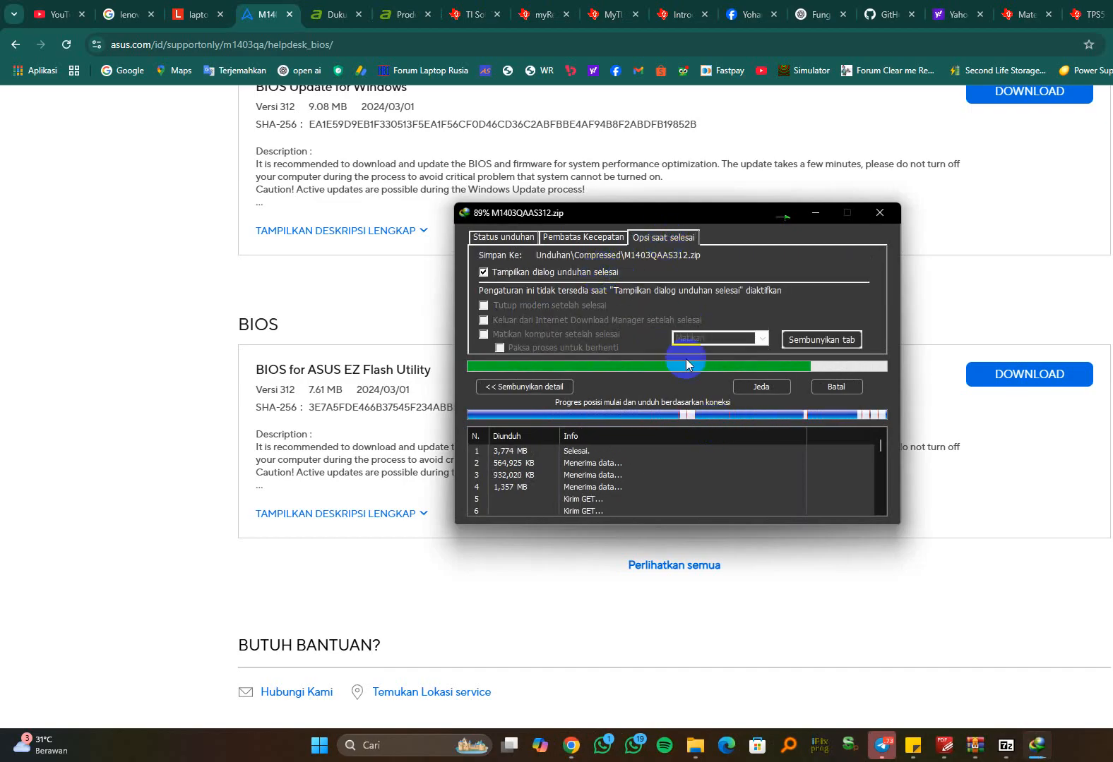
left_click(574, 418)
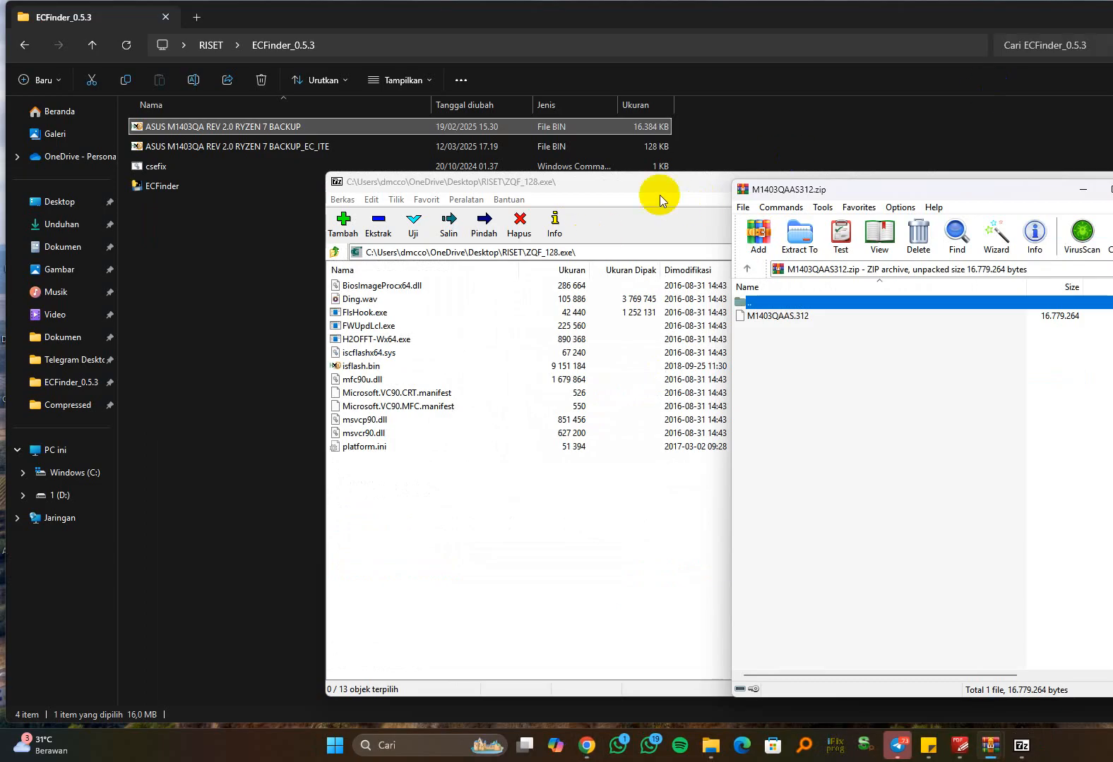
Step: Extract M1403QAAS.312 from the downloaded archive into the ECFinder_0.5.3 folder
left_click(719, 181)
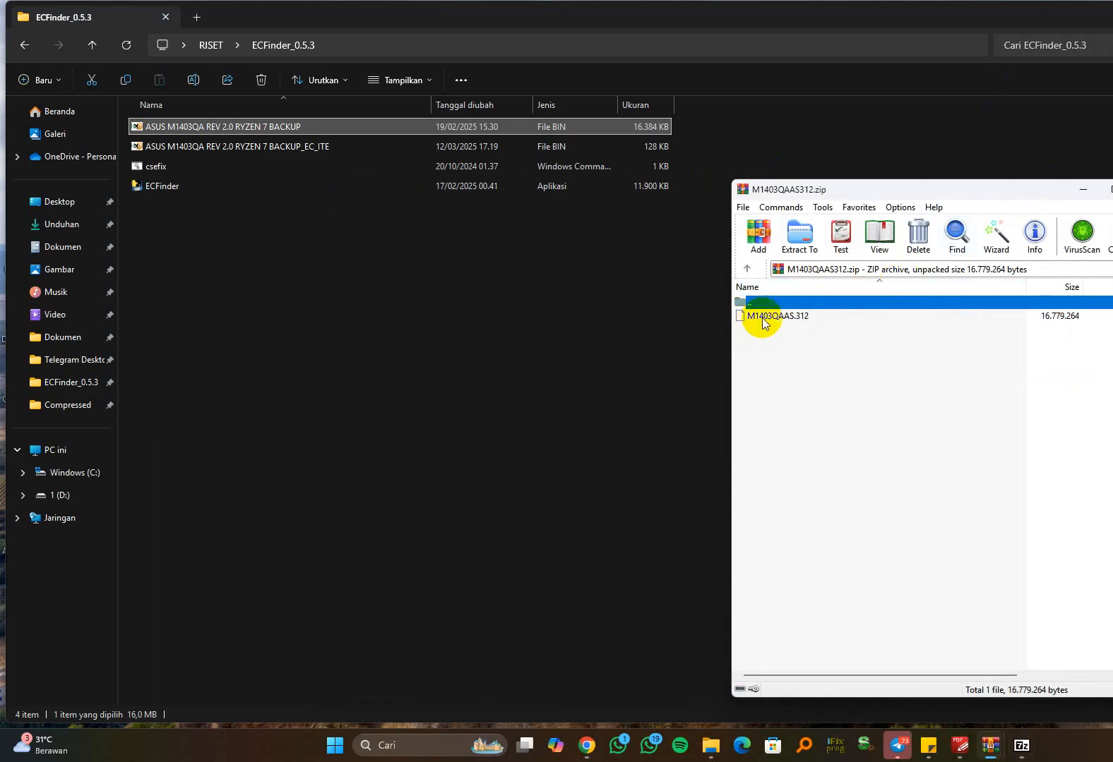
left_click(777, 317)
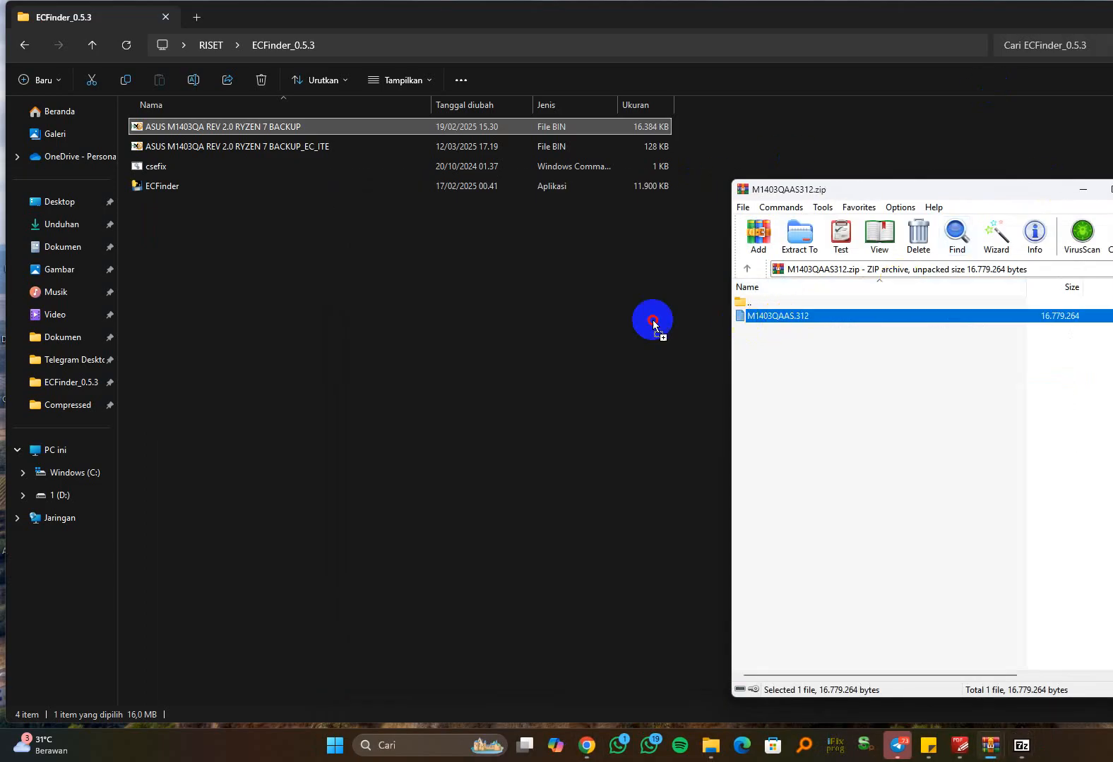
left_click_drag(651, 319, 360, 280)
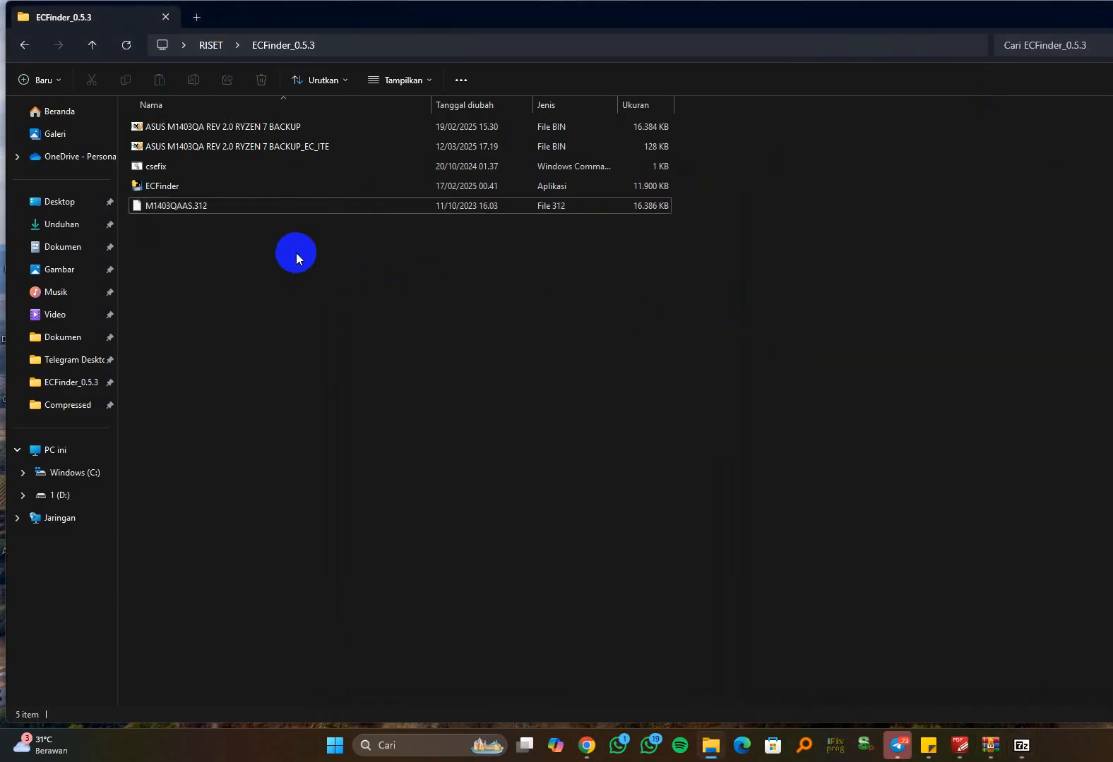
Step: Run ECFinder on M1403QAAS.312 with the 128 Kb EC size, close it, and refresh the folder listing
left_click(293, 147)
left_click(293, 128)
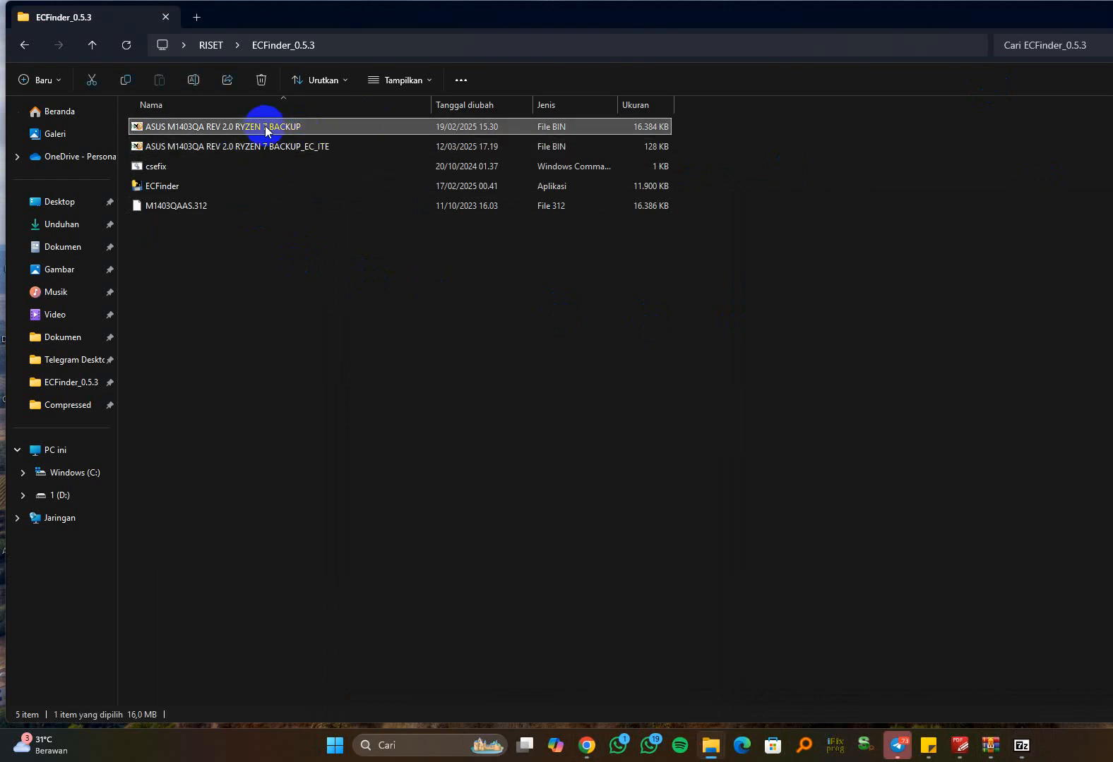
left_click(293, 145)
left_click(181, 208)
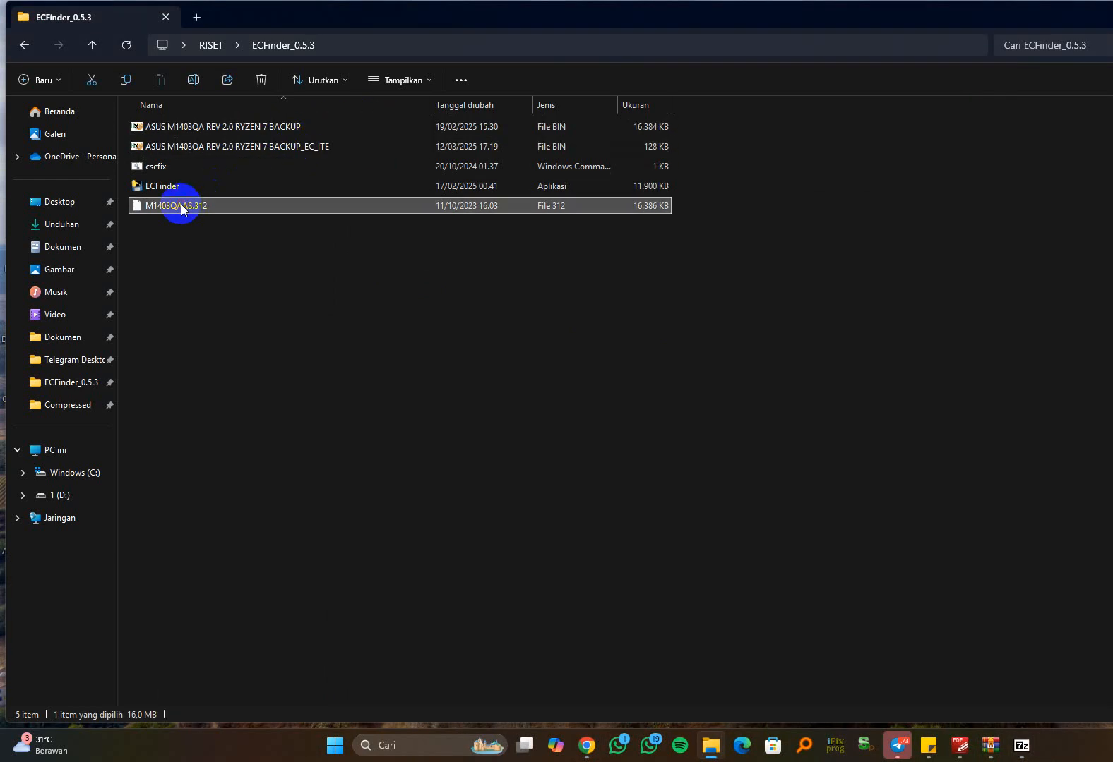
left_click_drag(164, 208, 152, 187)
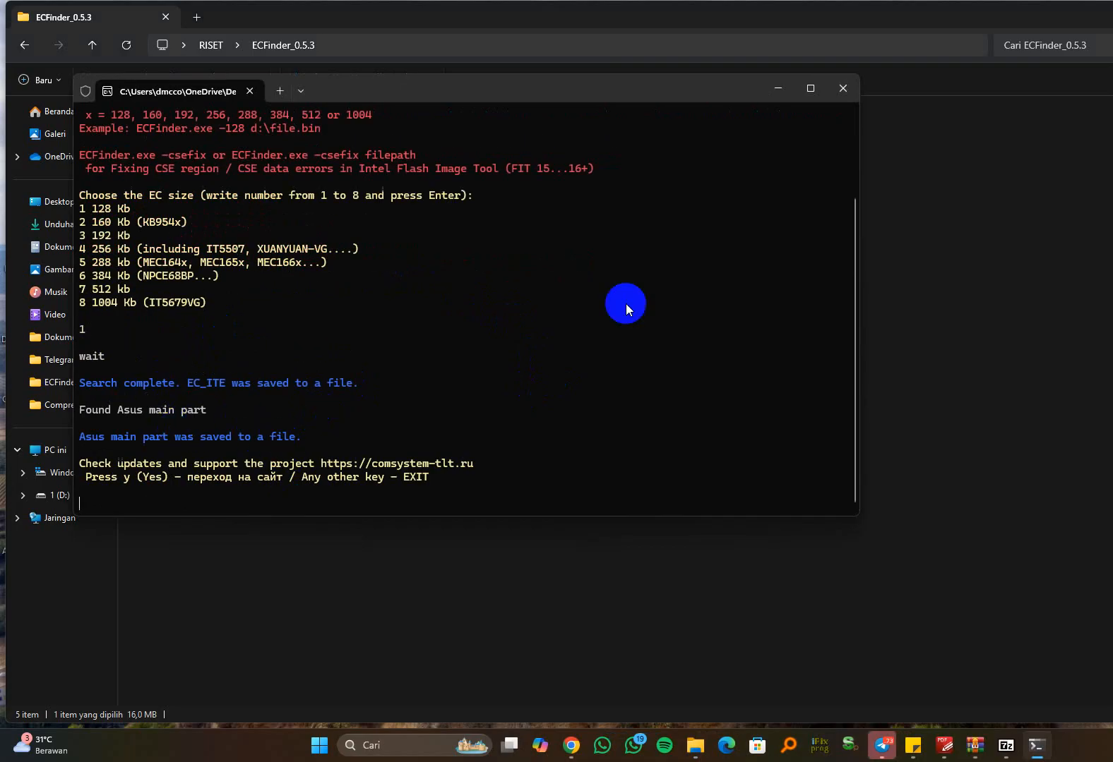
left_click(842, 88)
right_click(456, 335)
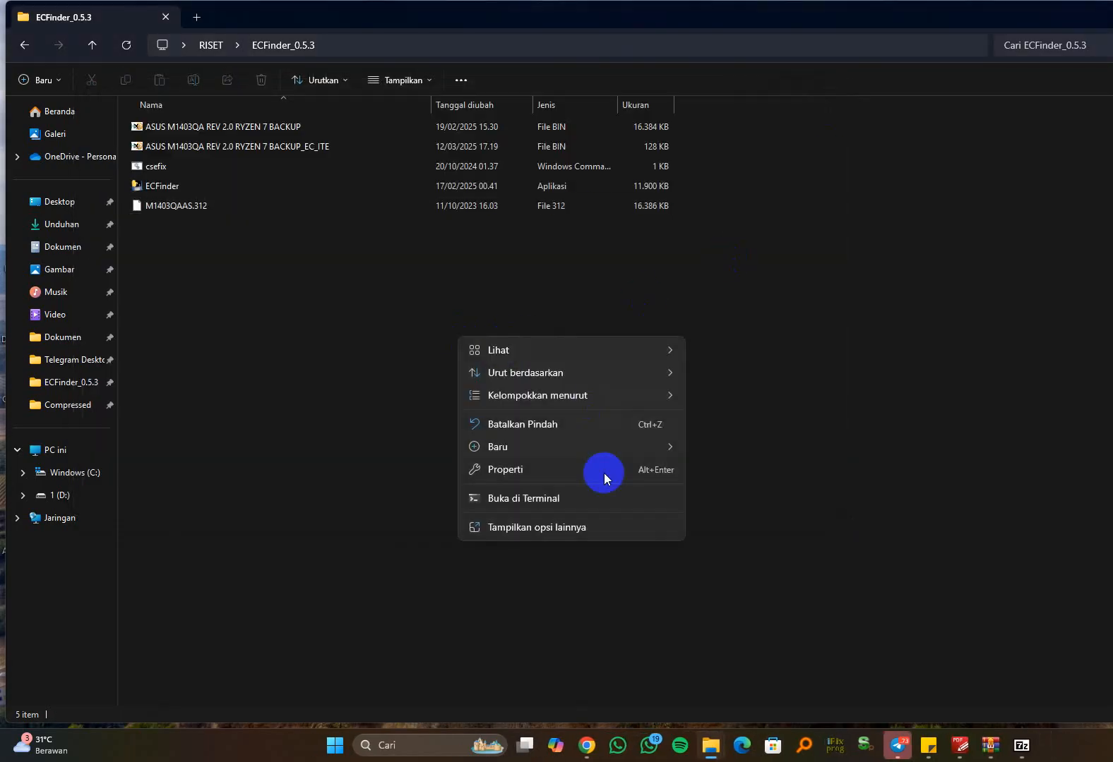
left_click(586, 528)
left_click(534, 394)
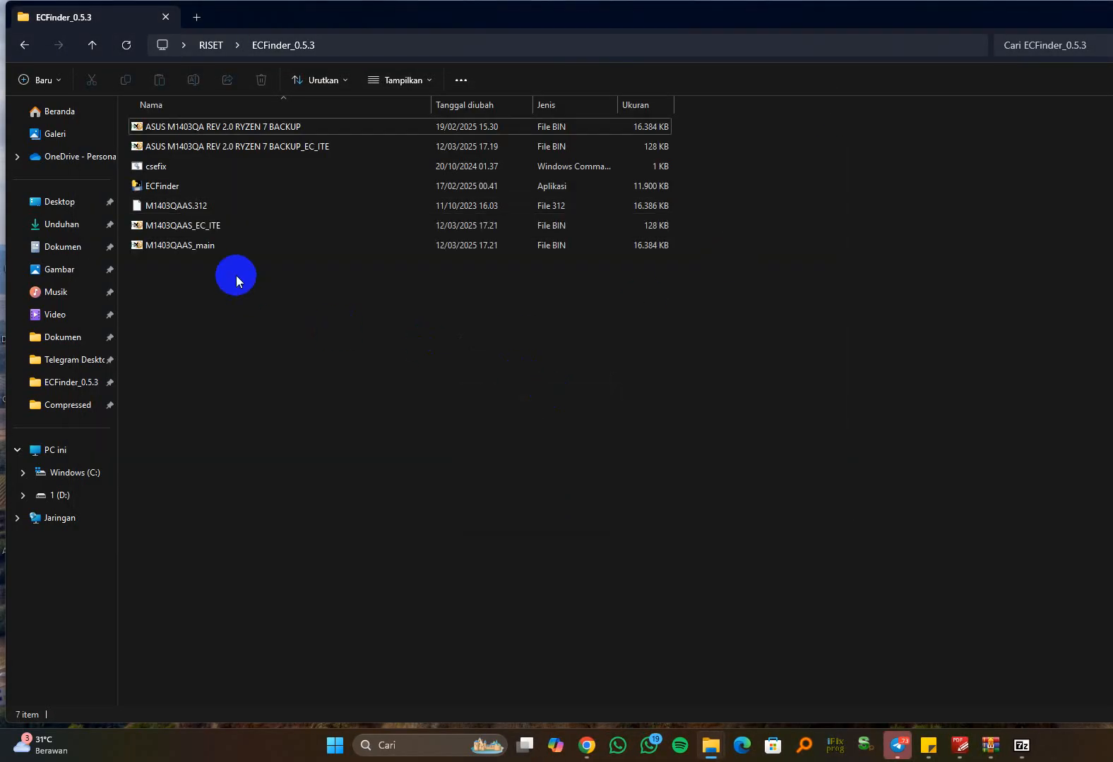
Step: Compare the file sizes of M1403QAAS_EC_ITE and M1403QAAS_main with those of the ASUS backup BIN files
left_click(239, 230)
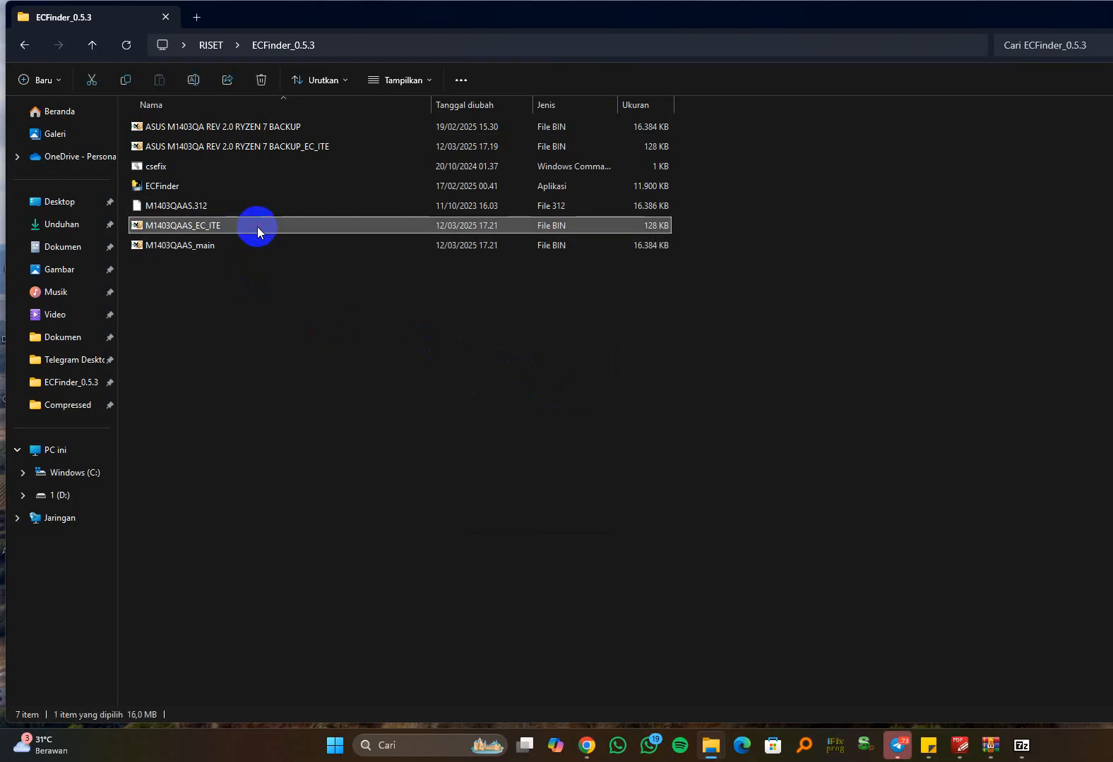
left_click(658, 249)
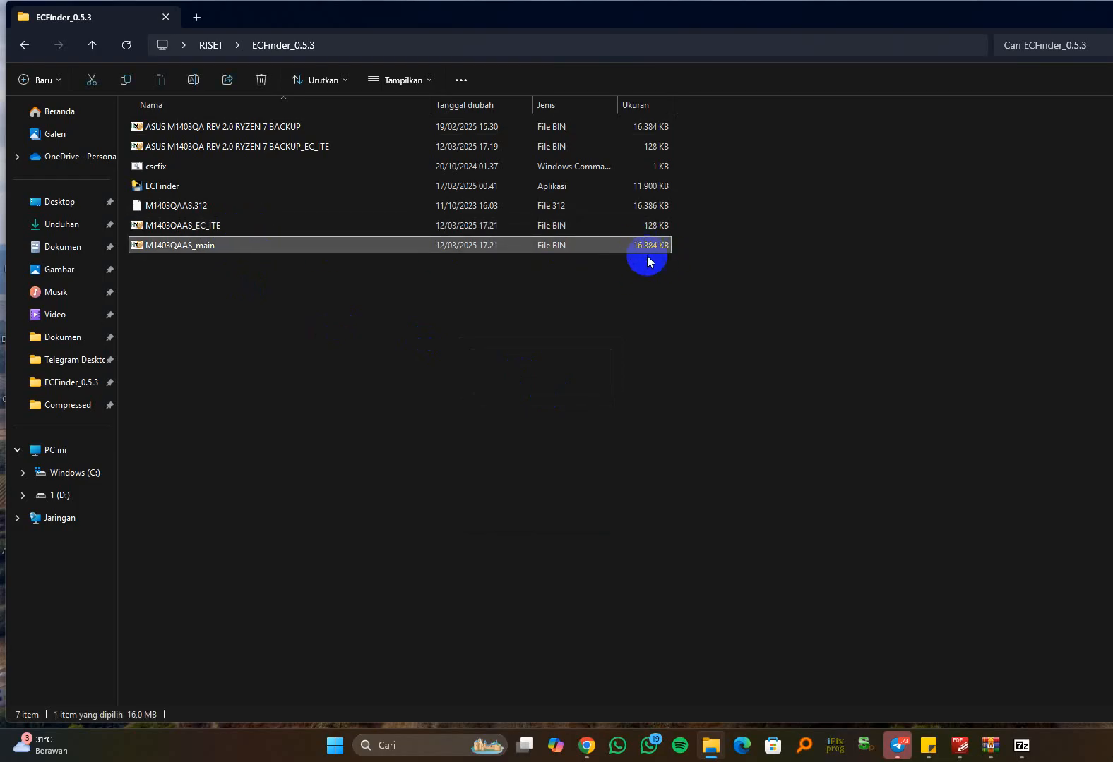
left_click(641, 129)
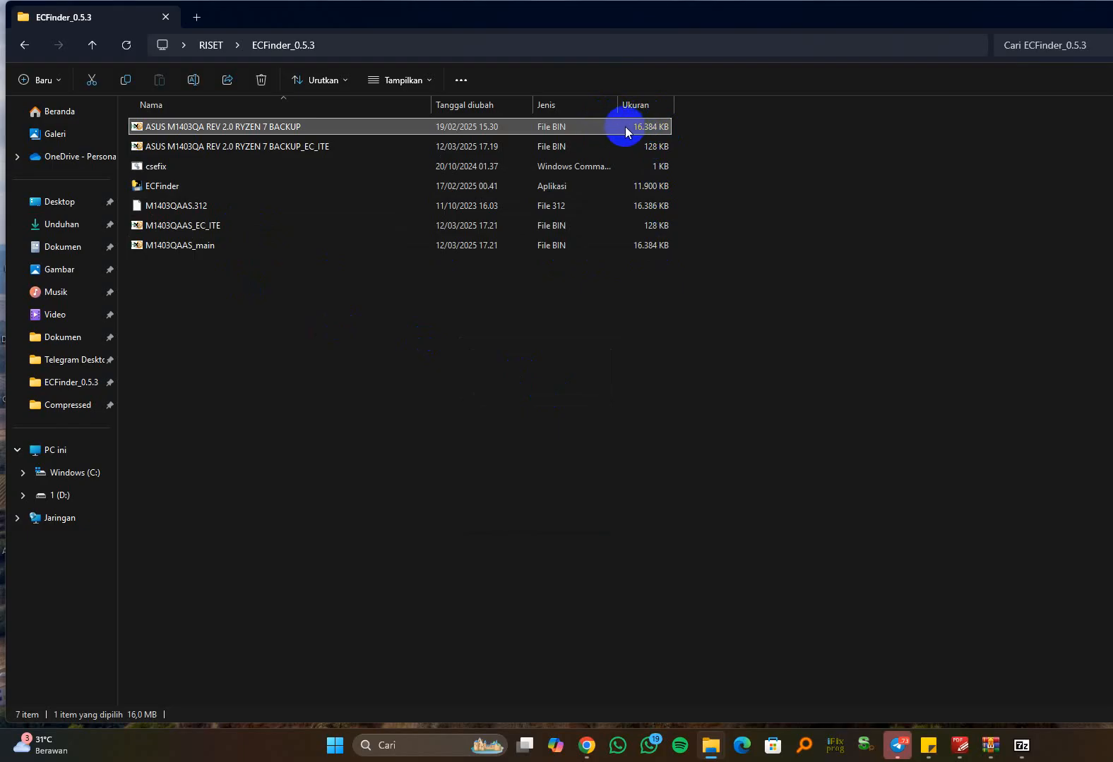
left_click(649, 245)
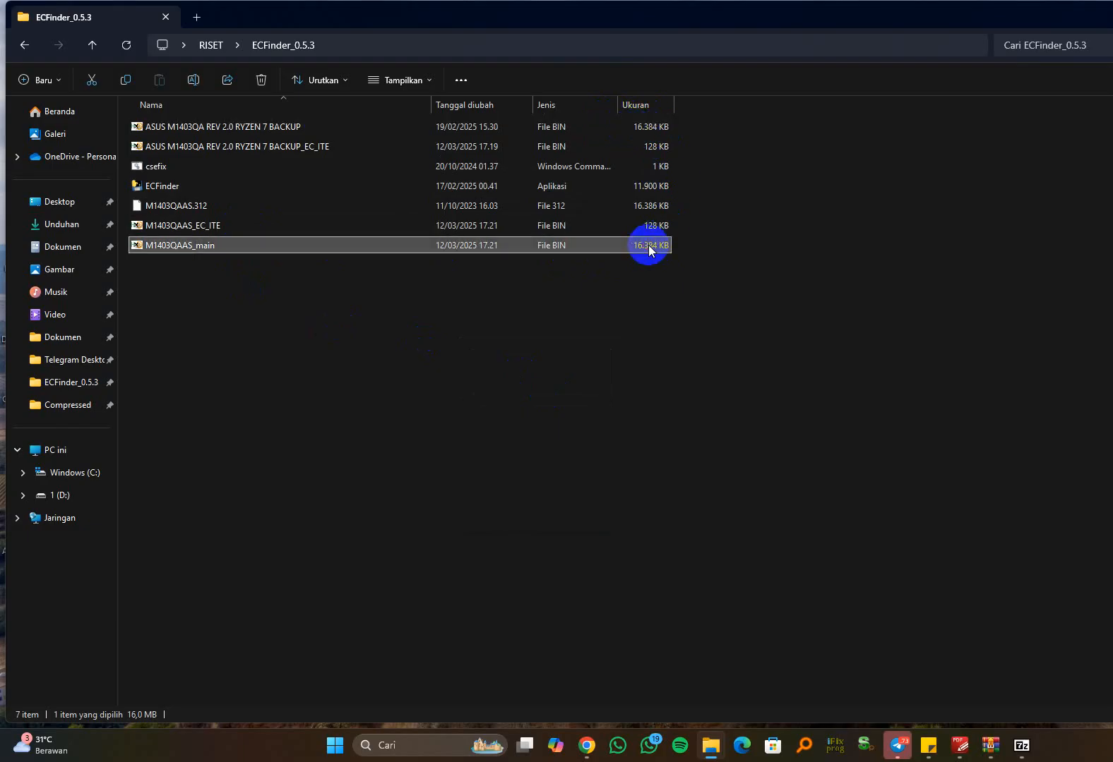
left_click(650, 226)
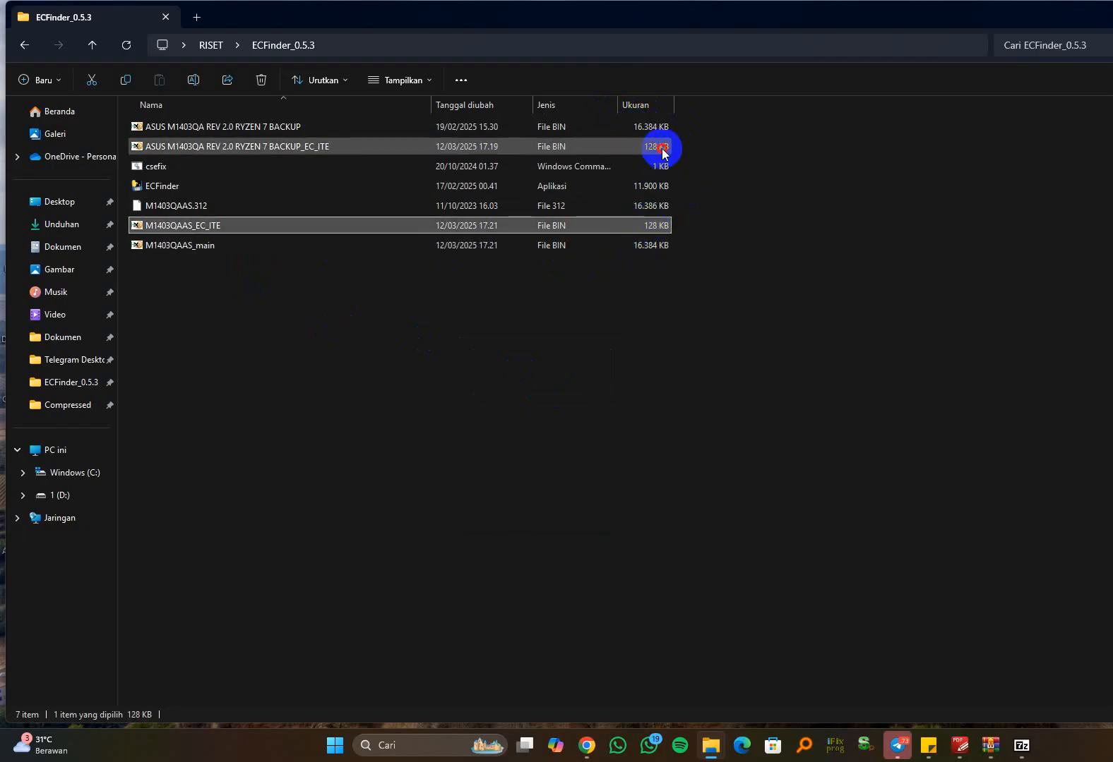
Step: Open M1403QAAS_EC_ITE and the backup's EC_ITE BIN in HxD and compare their headers by switching between them
double_click(274, 226)
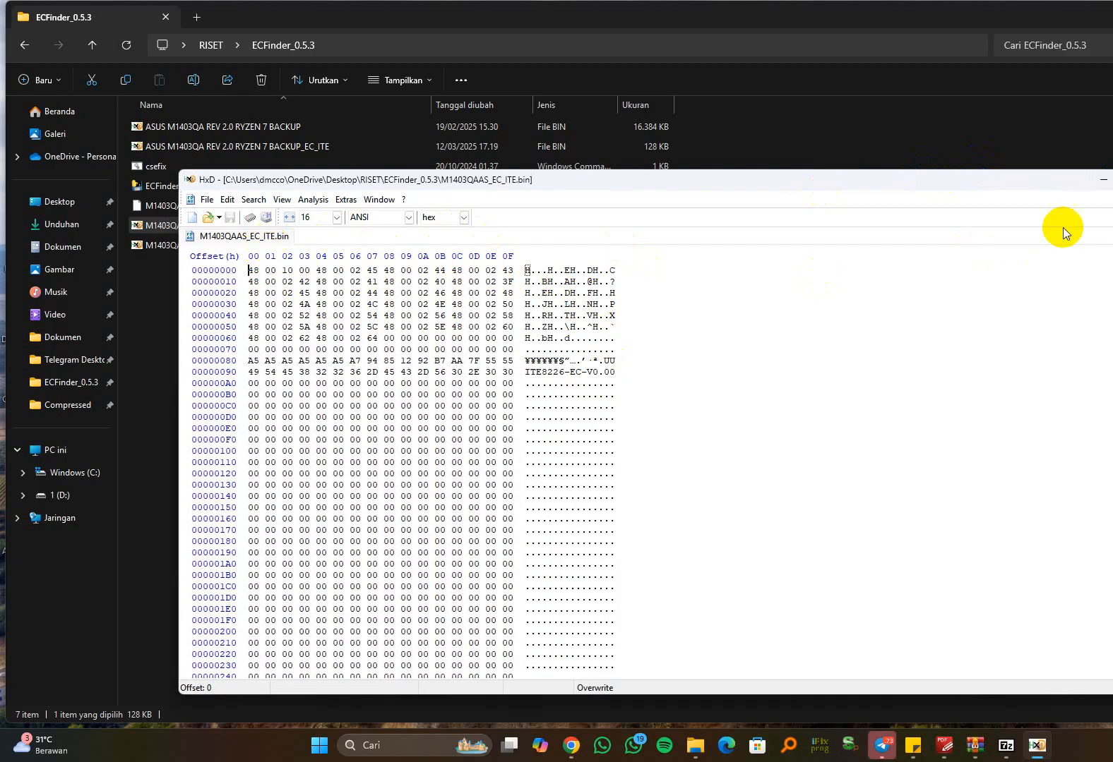
left_click(1103, 179)
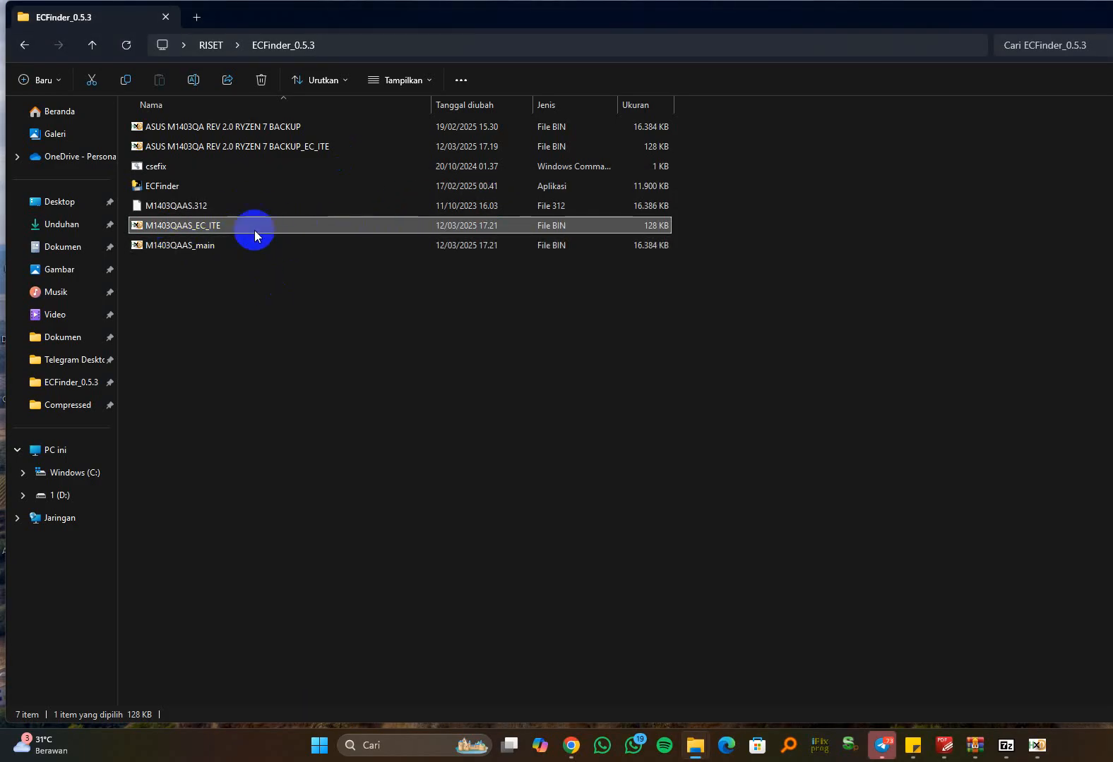
left_click(288, 146)
double_click(288, 146)
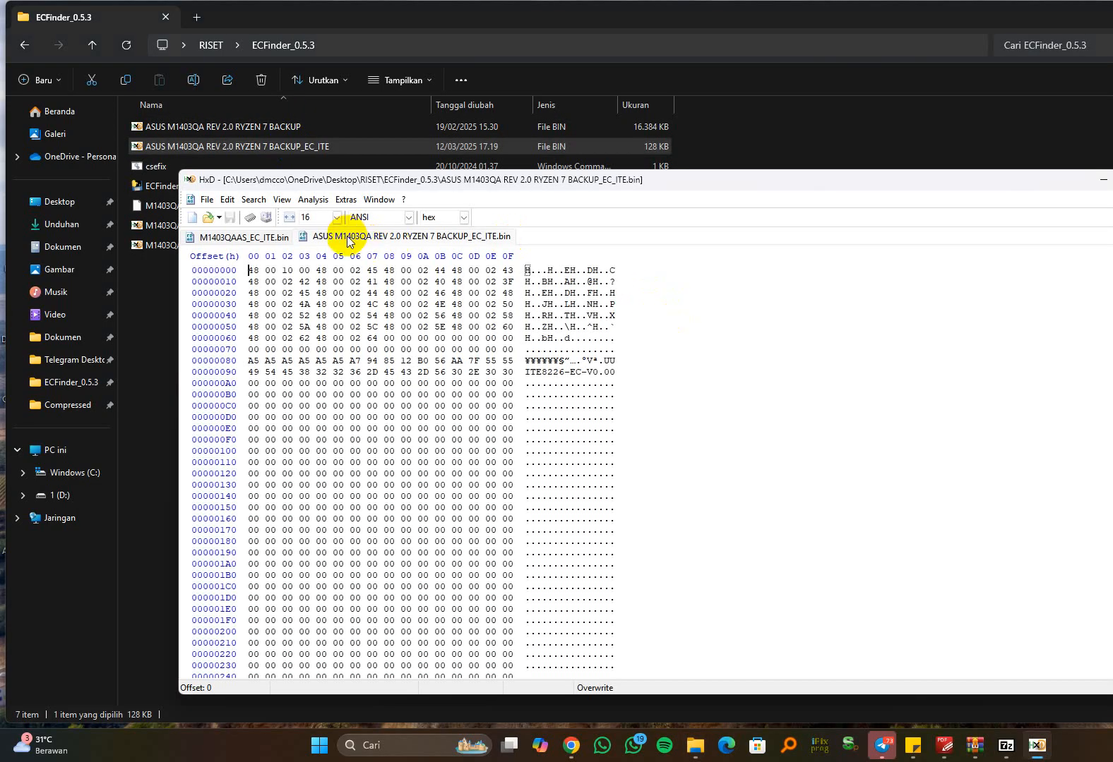
left_click(253, 236)
left_click(362, 242)
left_click(261, 235)
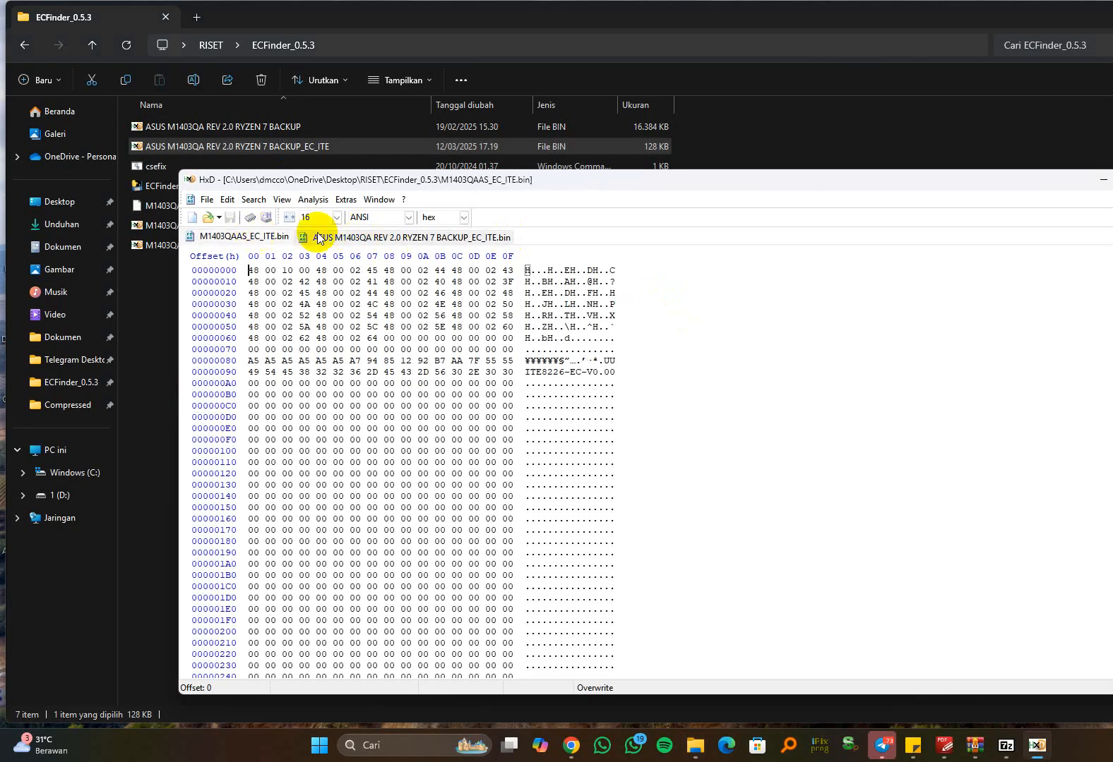
left_click(312, 234)
left_click(240, 236)
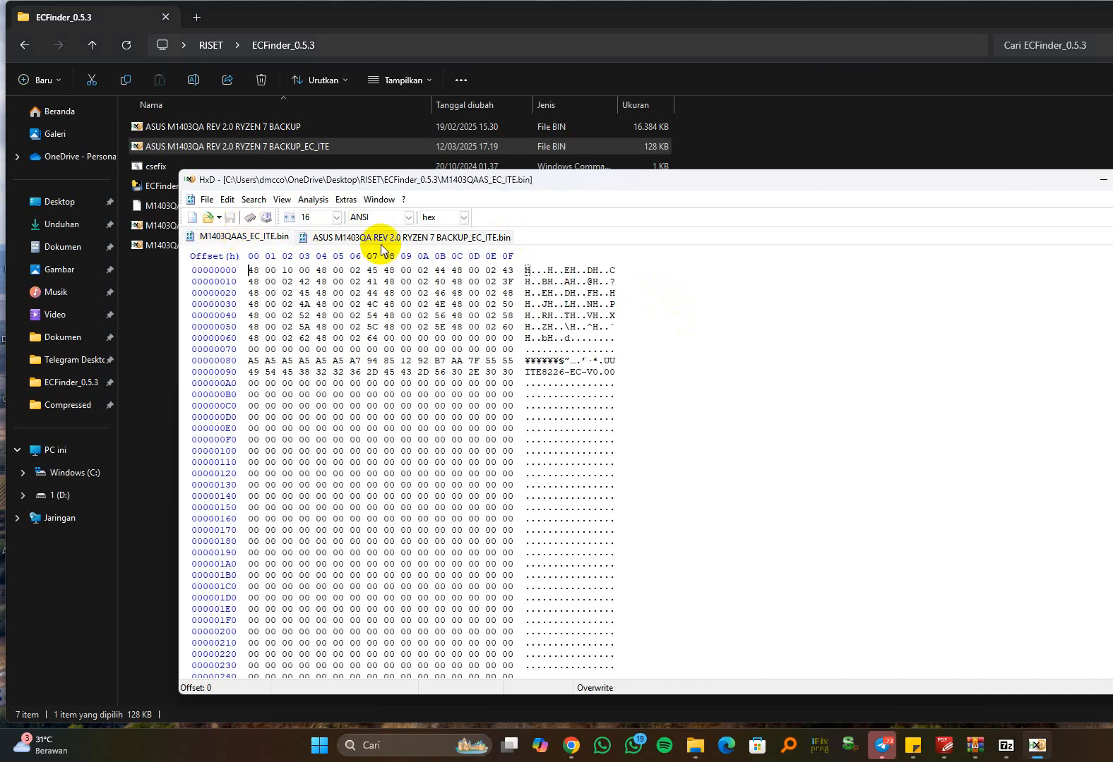
left_click(322, 240)
left_click(244, 235)
left_click(346, 239)
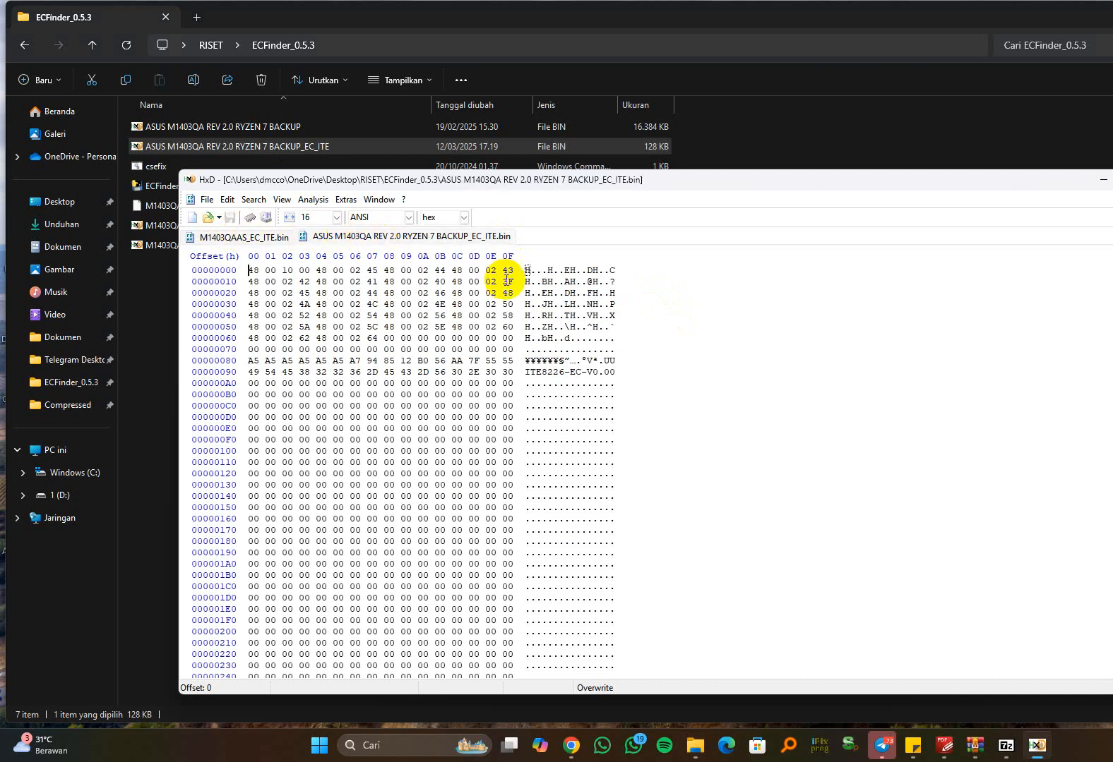
Step: Examine the hex data beyond the header in both EC_ITE files and close HxD
left_click_drag(527, 273, 581, 311)
scroll(567, 343, "down", 7)
scroll(750, 427, "down", 20)
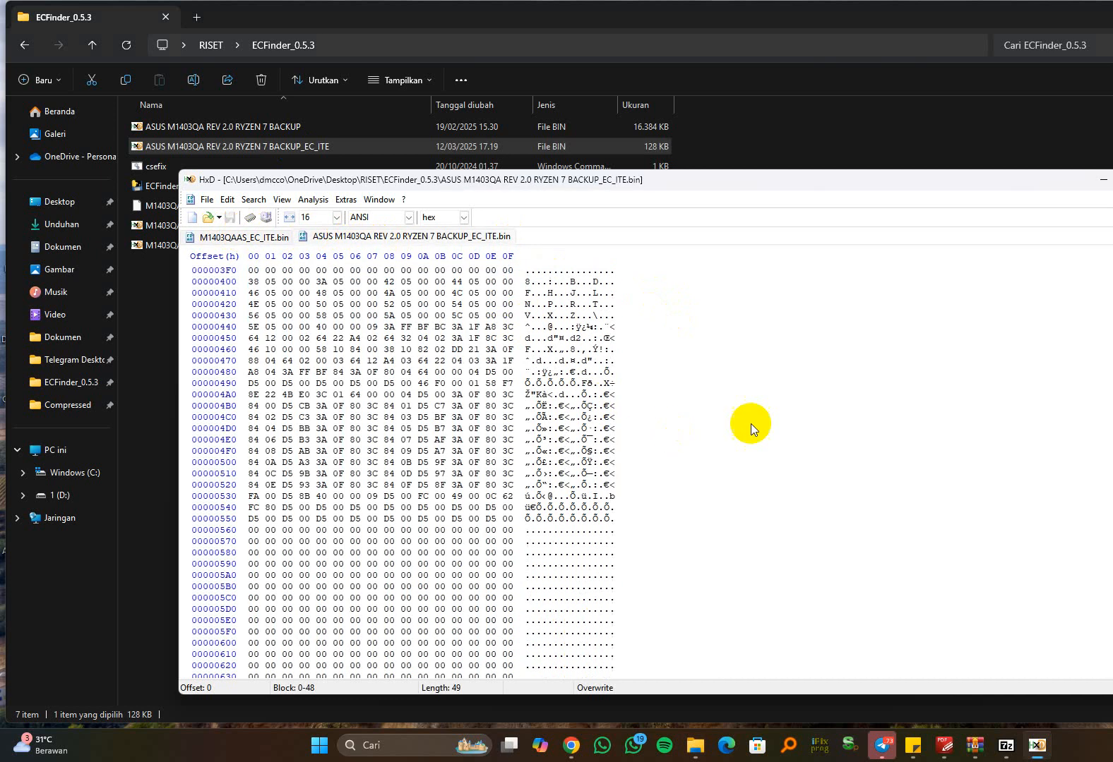
scroll(395, 466, "up", 20)
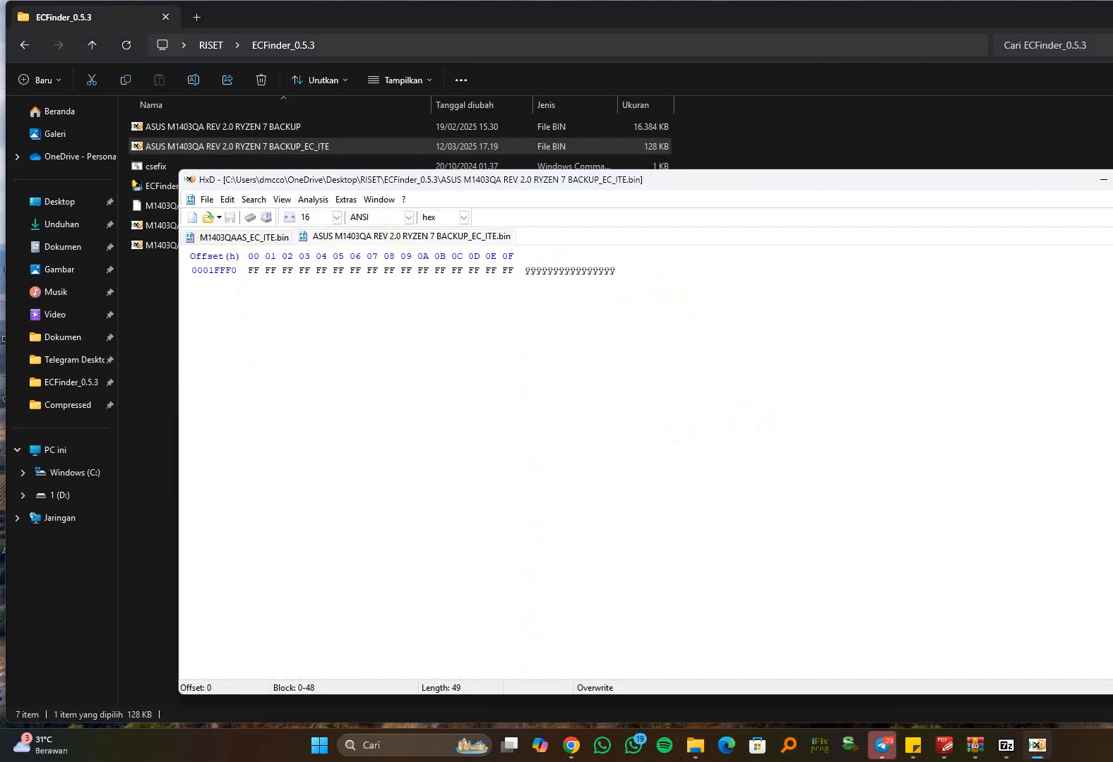
scroll(424, 466, "up", 17)
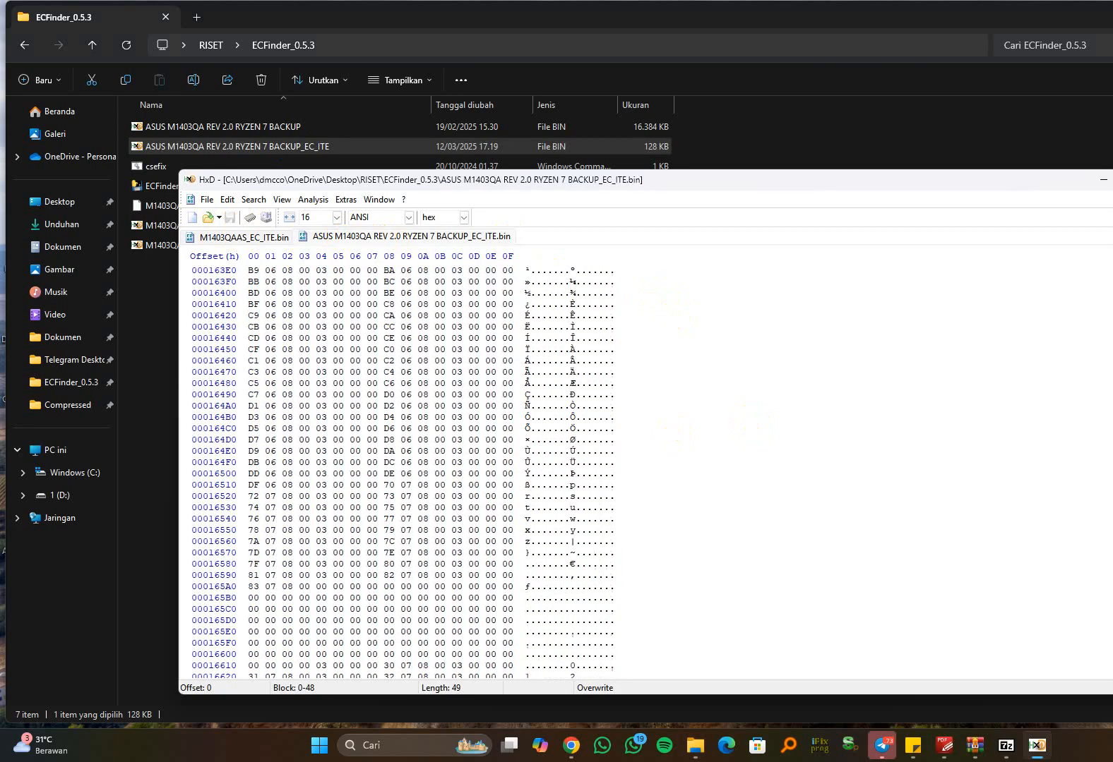
scroll(579, 350, "up", 8)
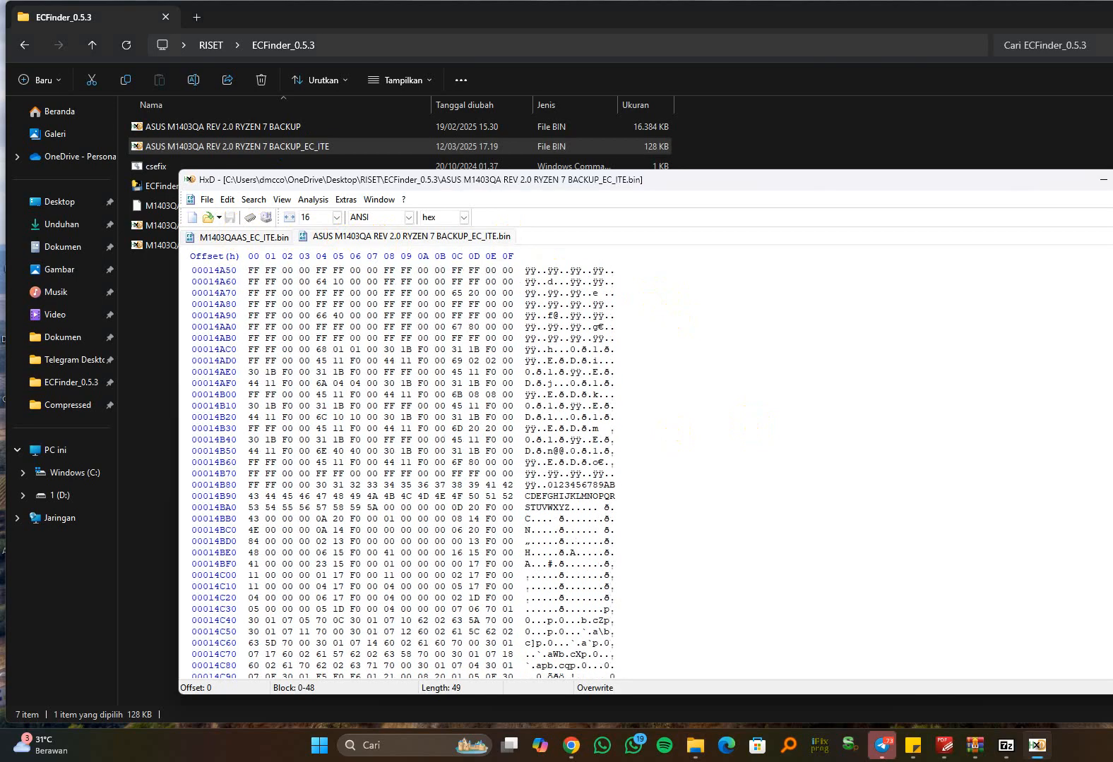
left_click(235, 238)
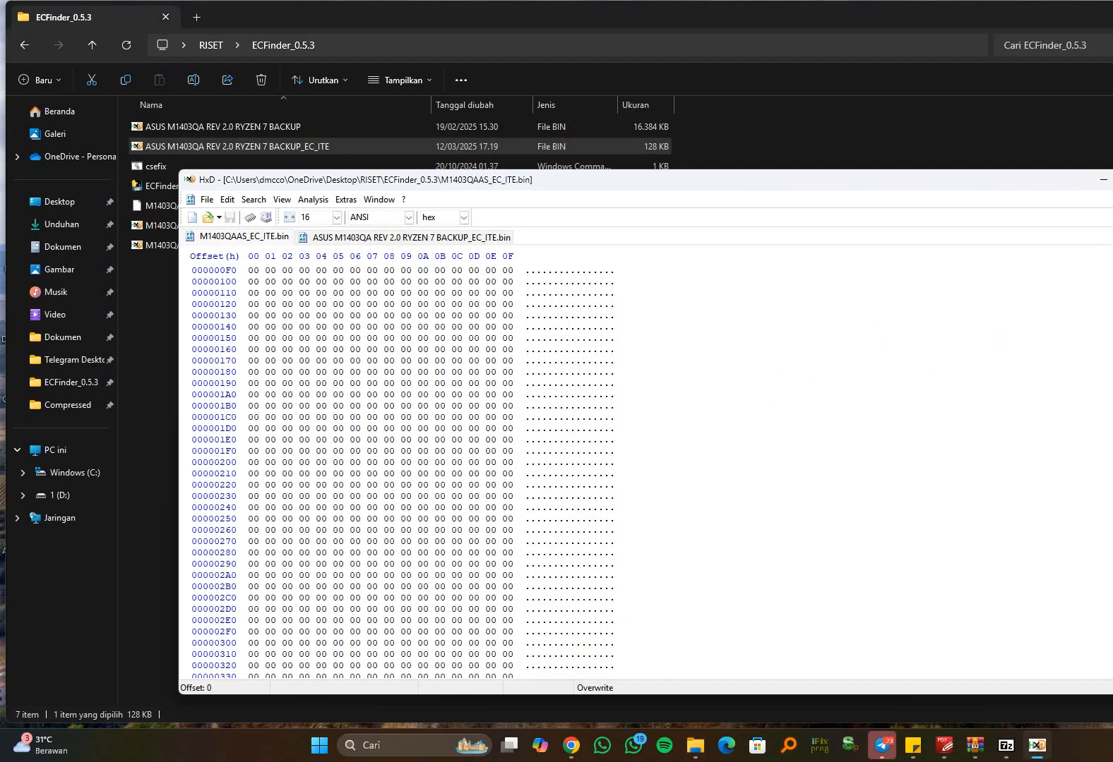
scroll(556, 360, "down", 20)
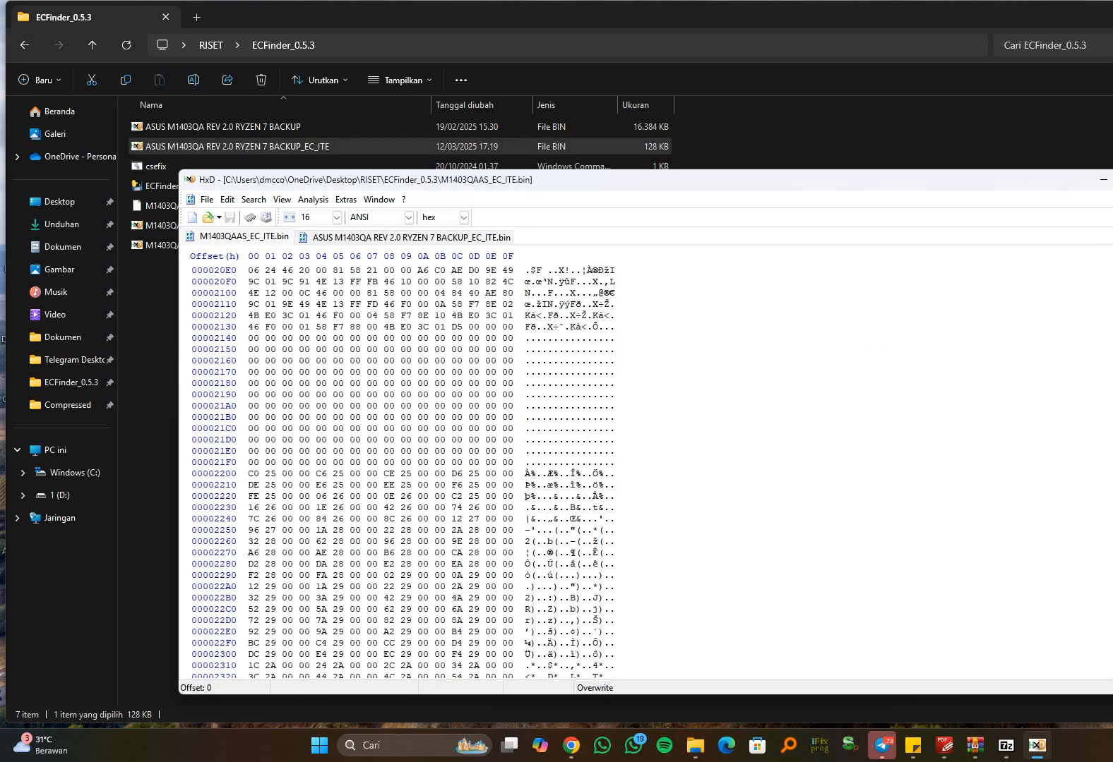
scroll(556, 360, "down", 20)
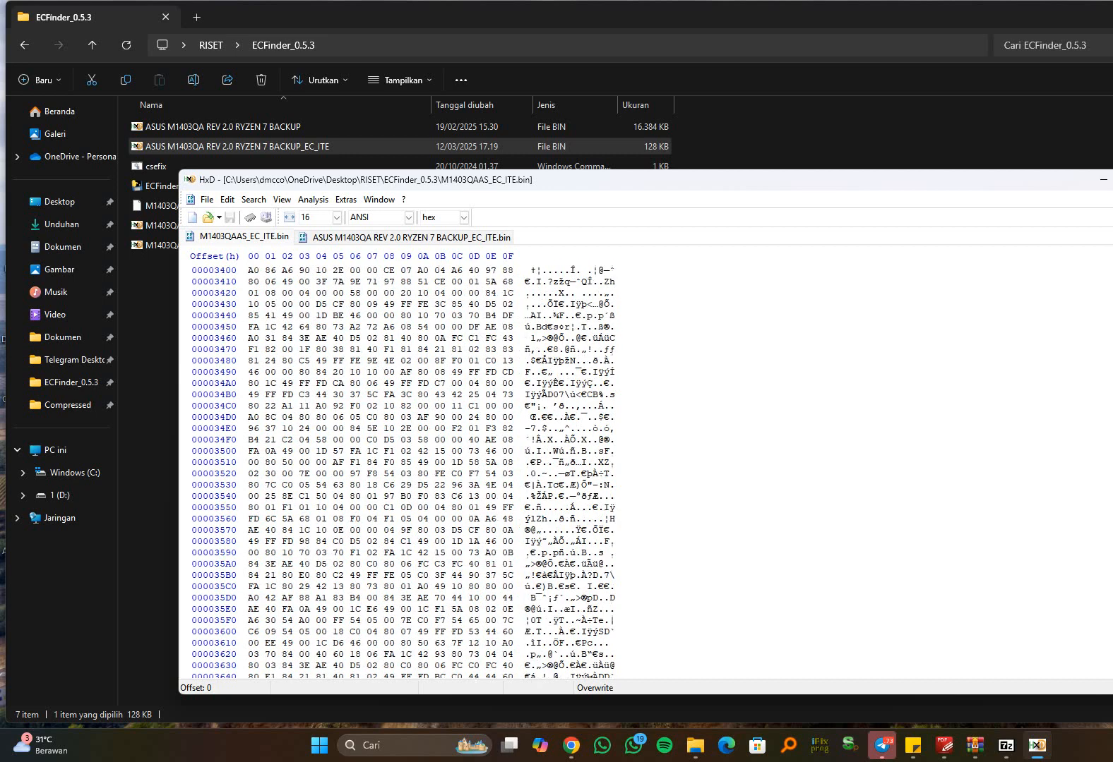
scroll(556, 360, "down", 20)
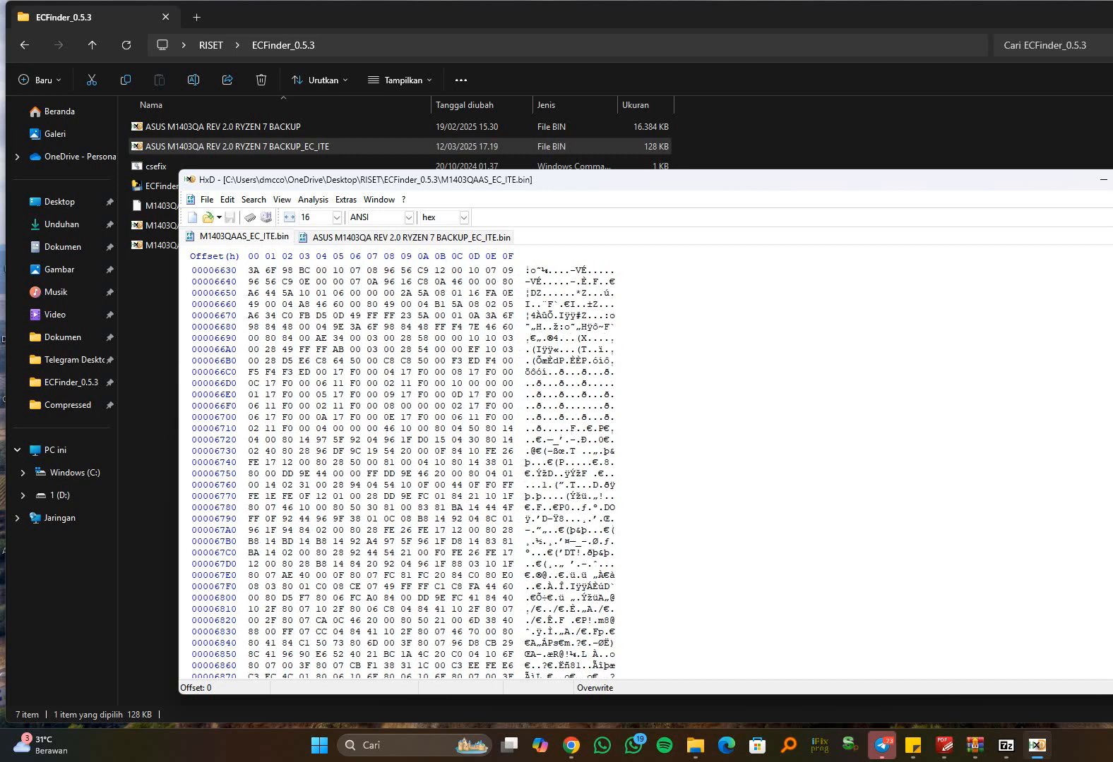
left_click(1112, 179)
left_click(753, 271)
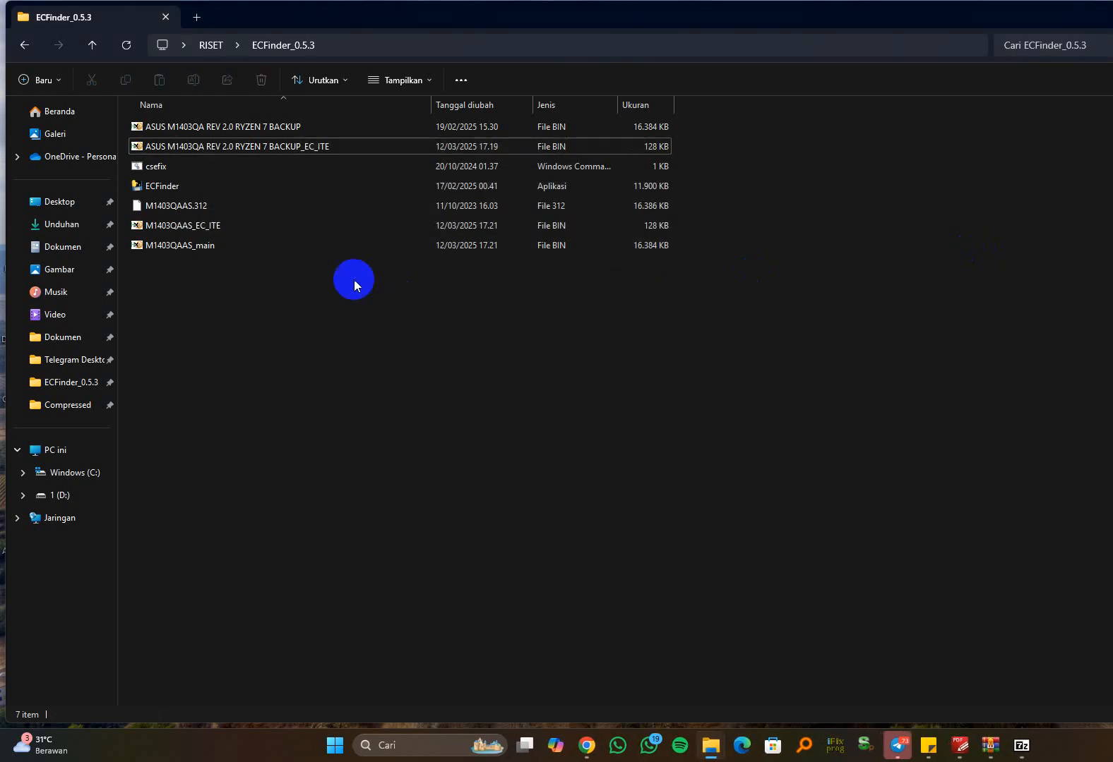
left_click(297, 228)
left_click(303, 246)
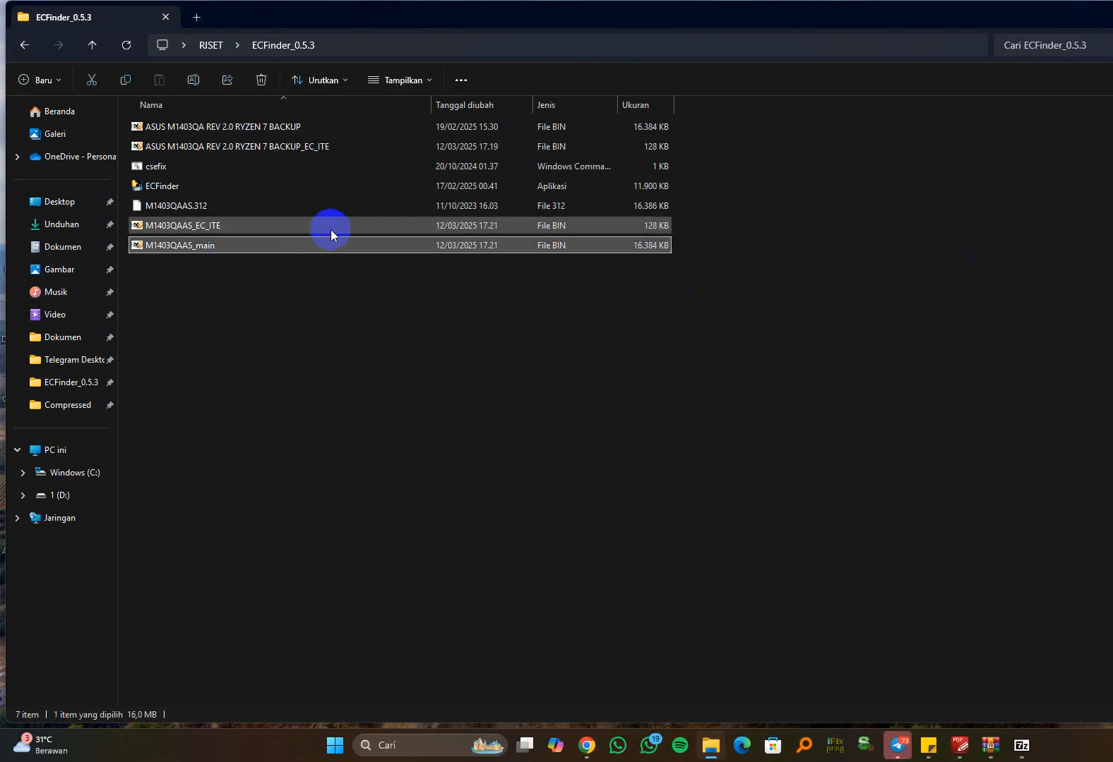
left_click(331, 229)
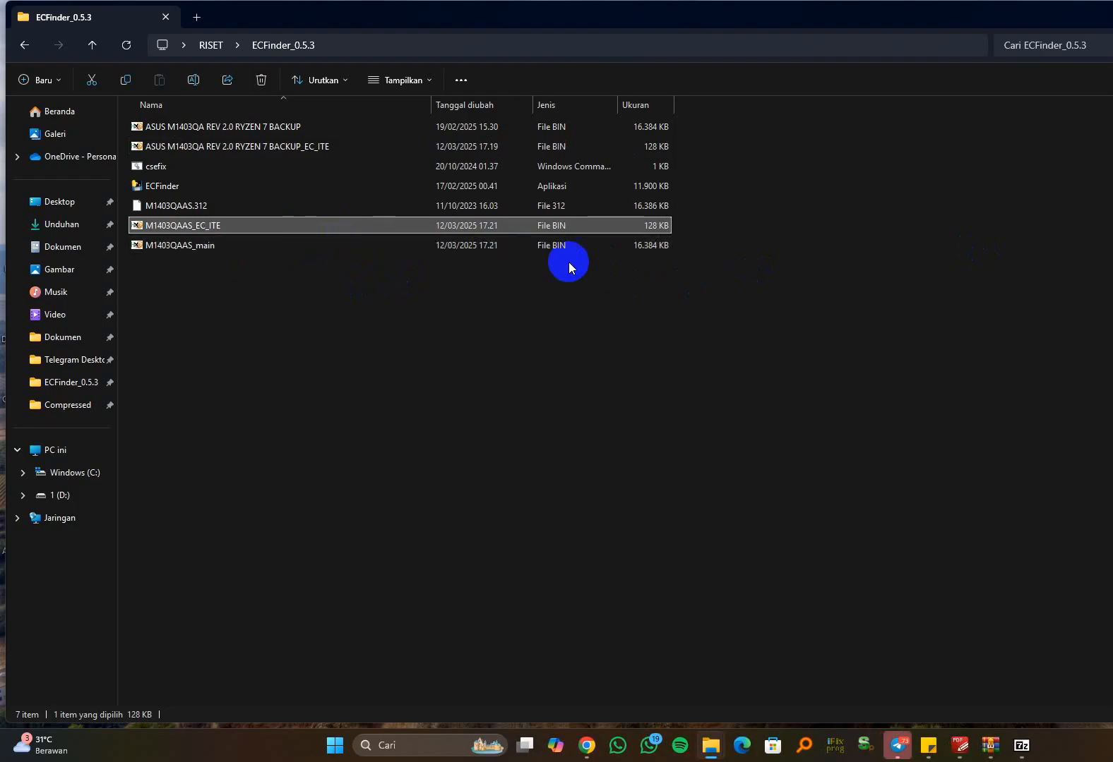
left_click(236, 251)
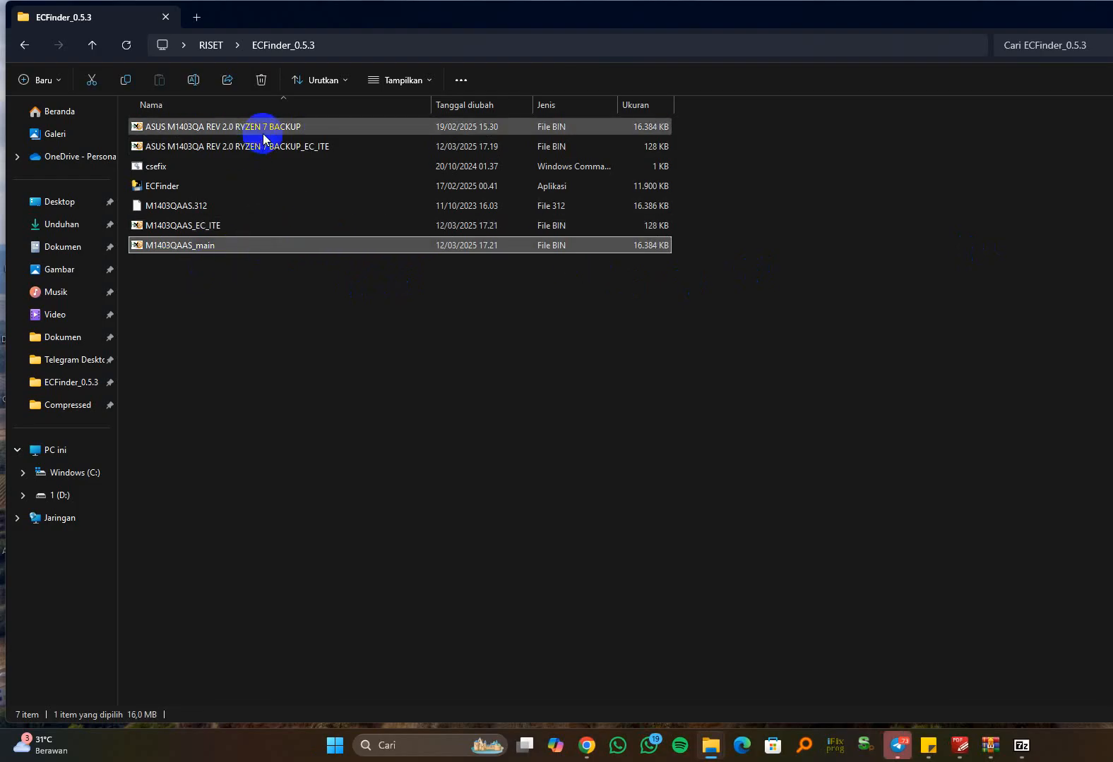
Step: Open the ASUS M1403QA REV 2.0 RYZEN 7 BACKUP BIN in HxD, highlight header bytes 10-3F, and inspect the data near the file's end
left_click(293, 147)
double_click(303, 130)
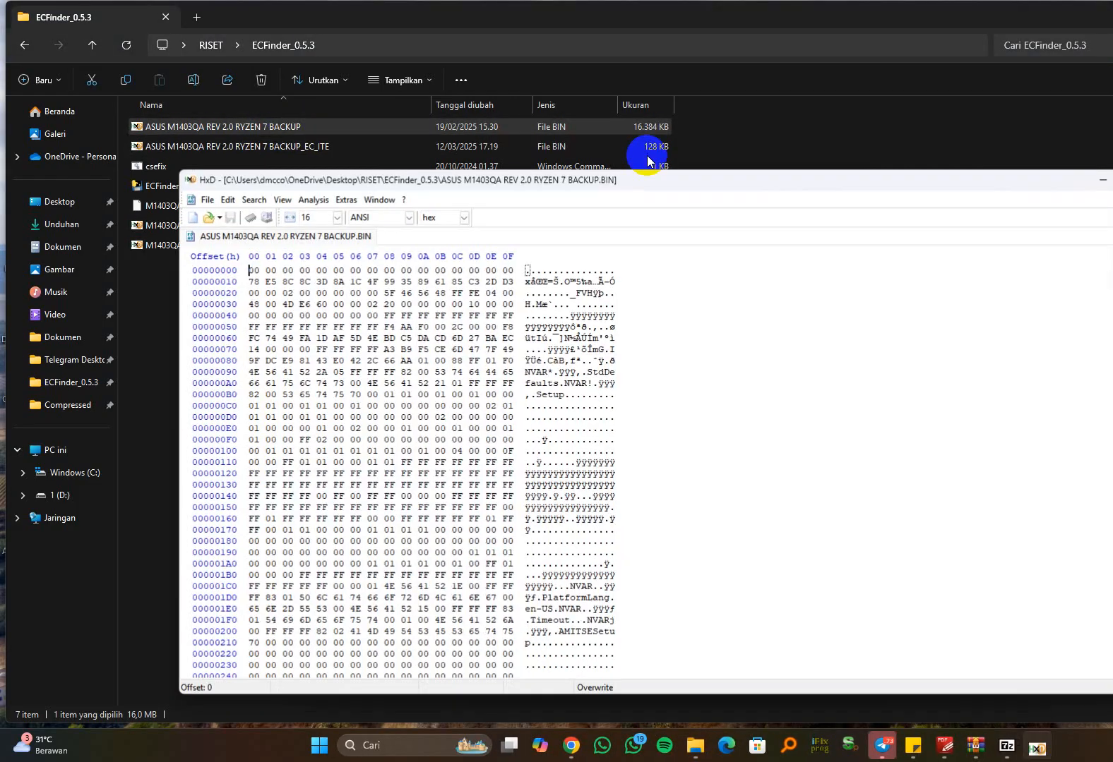
left_click_drag(526, 281, 663, 302)
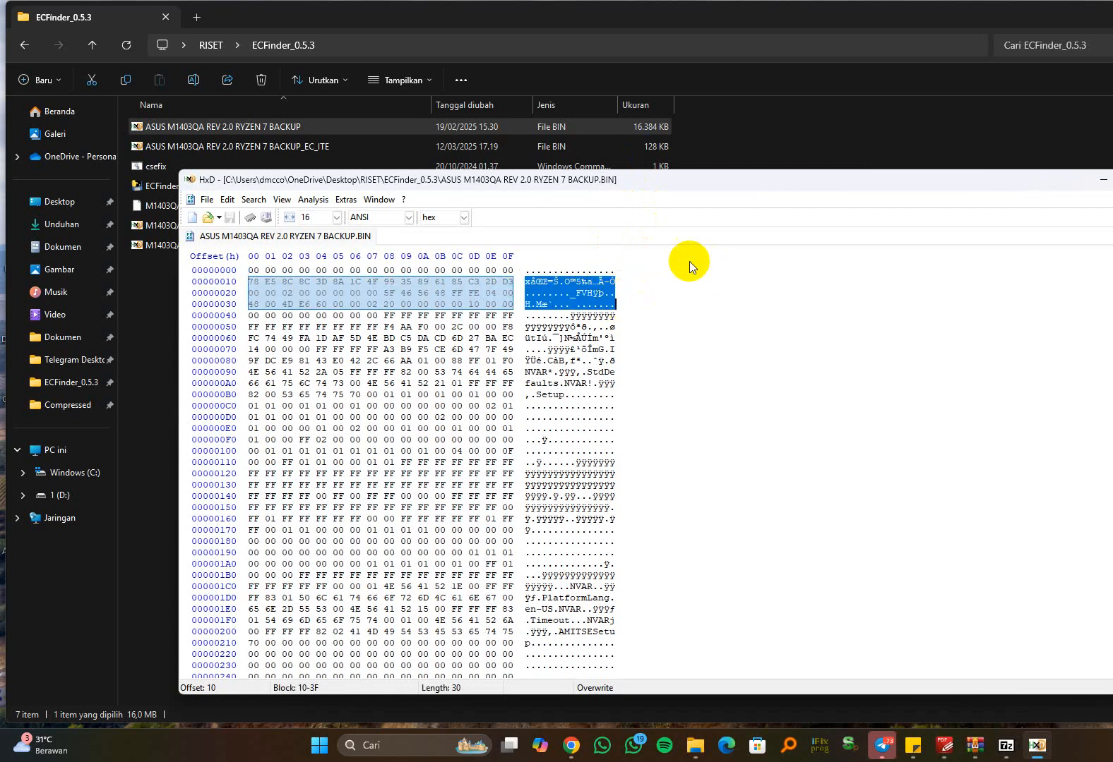
left_click_drag(1112, 267, 1112, 667)
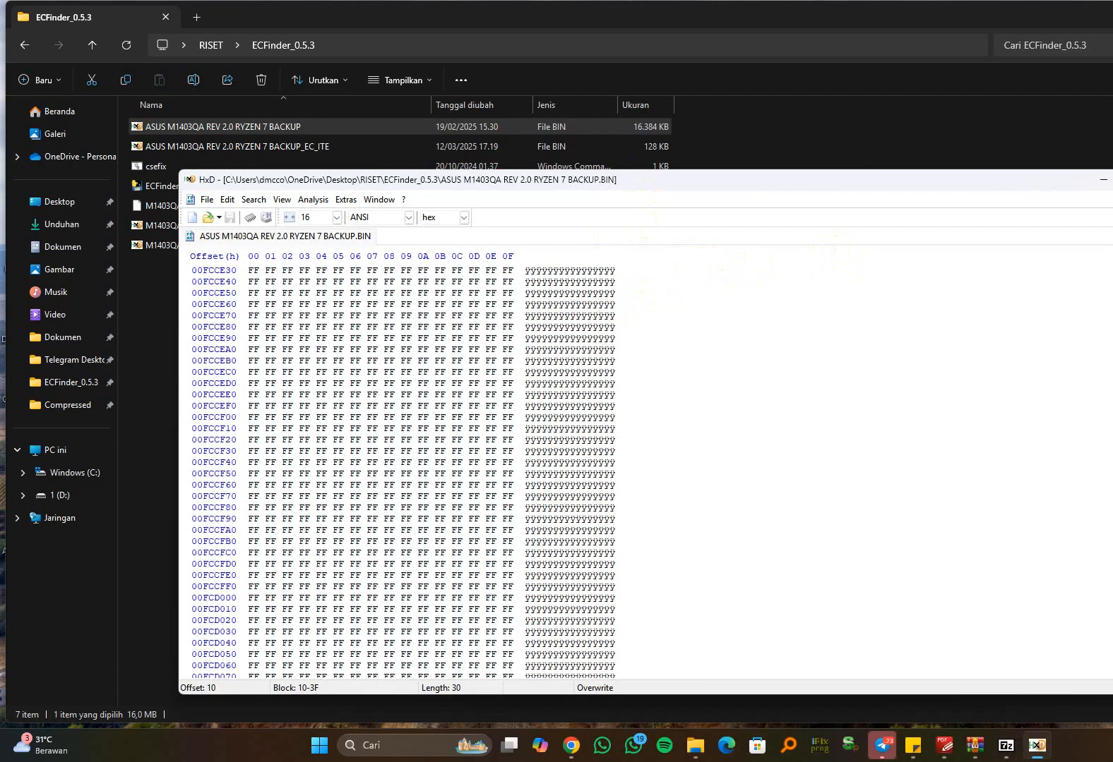
left_click(1100, 181)
Step: Open M1403QAAS_main in HxD alongside the backup and highlight its header bytes 0-3F
left_click(262, 223)
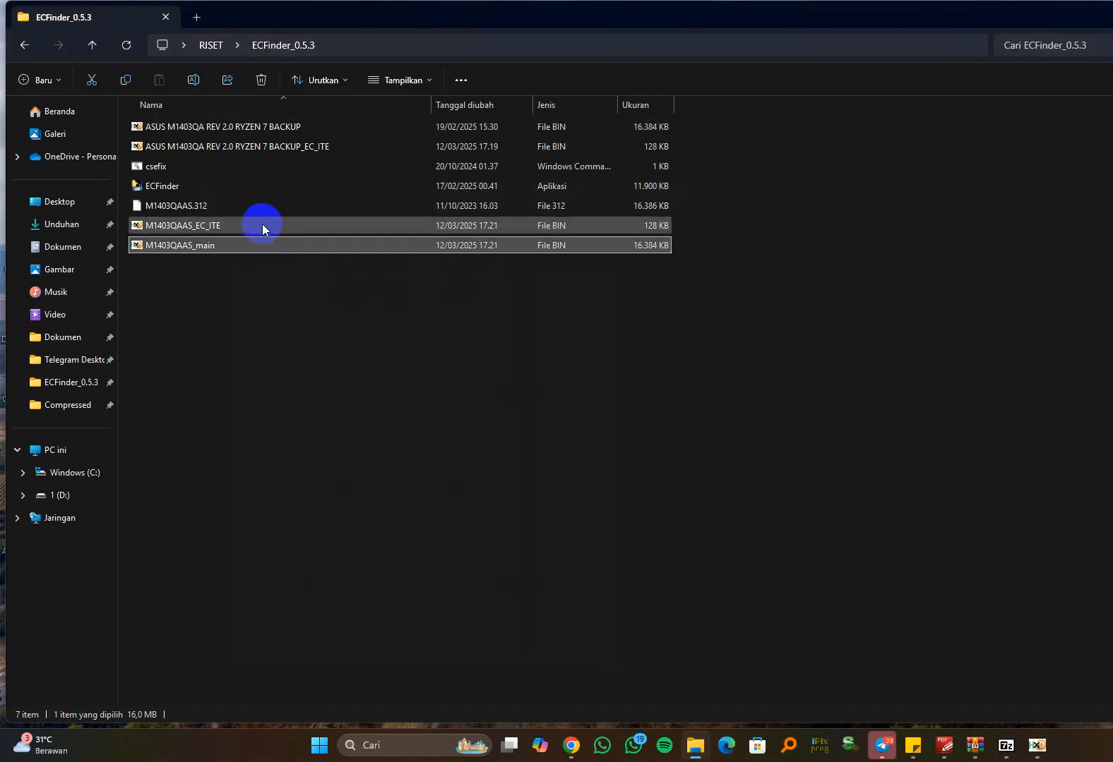
double_click(253, 245)
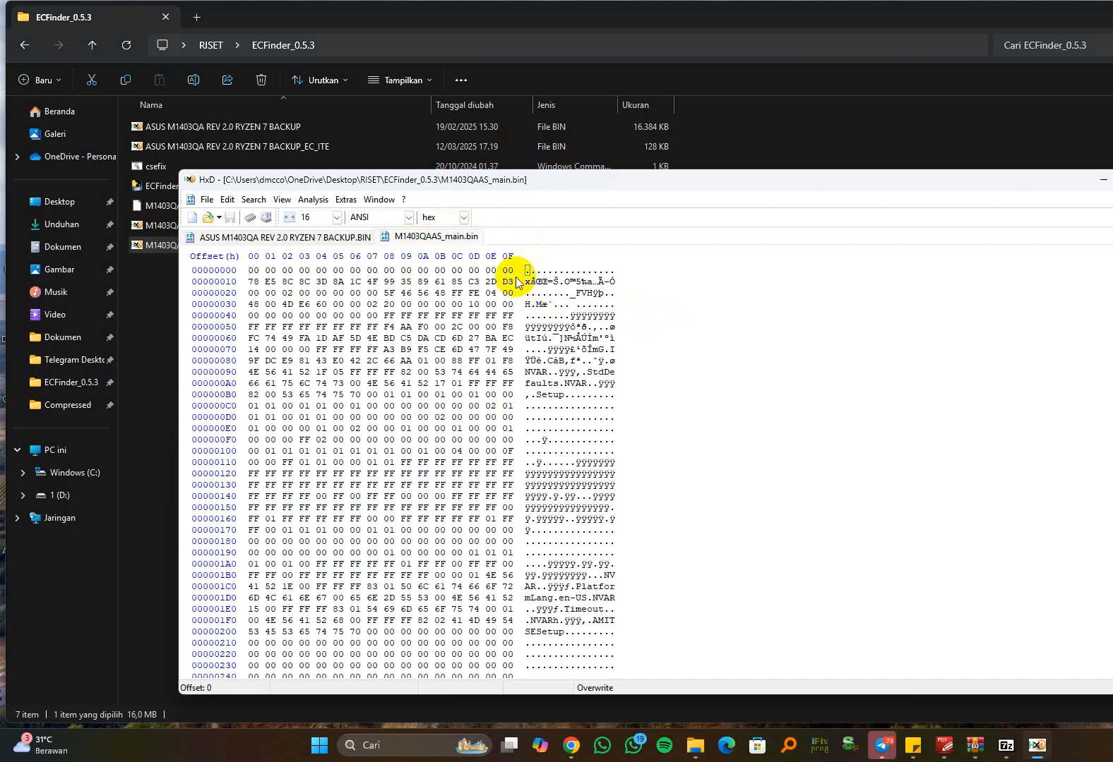
left_click_drag(526, 270, 616, 304)
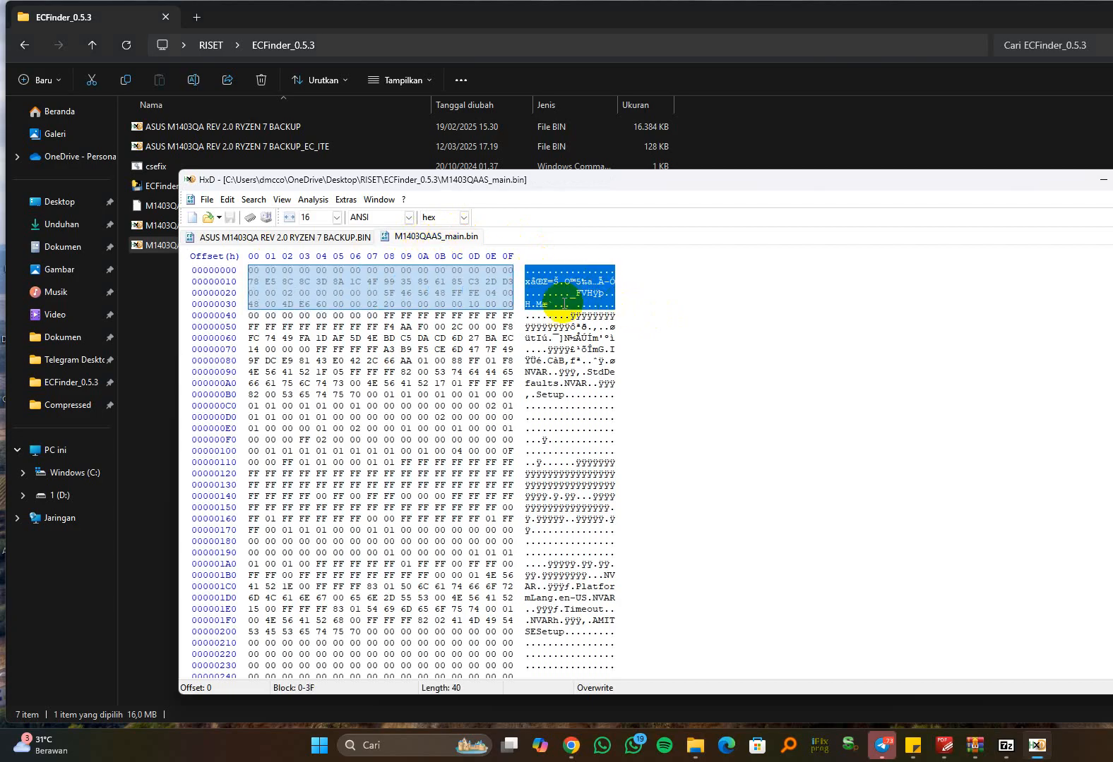
Step: Highlight the first four header rows in the backup BIN, compare them with M1403QAAS_main, and close HxD
left_click(329, 242)
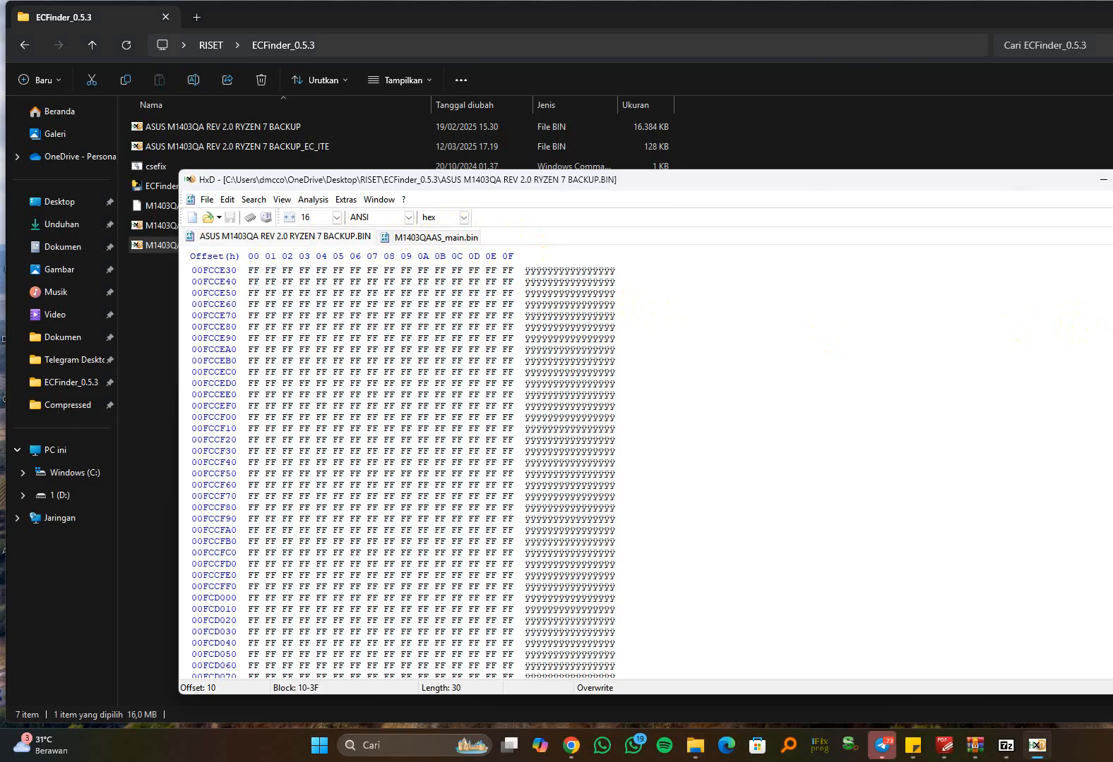
left_click_drag(1112, 660, 1112, 263)
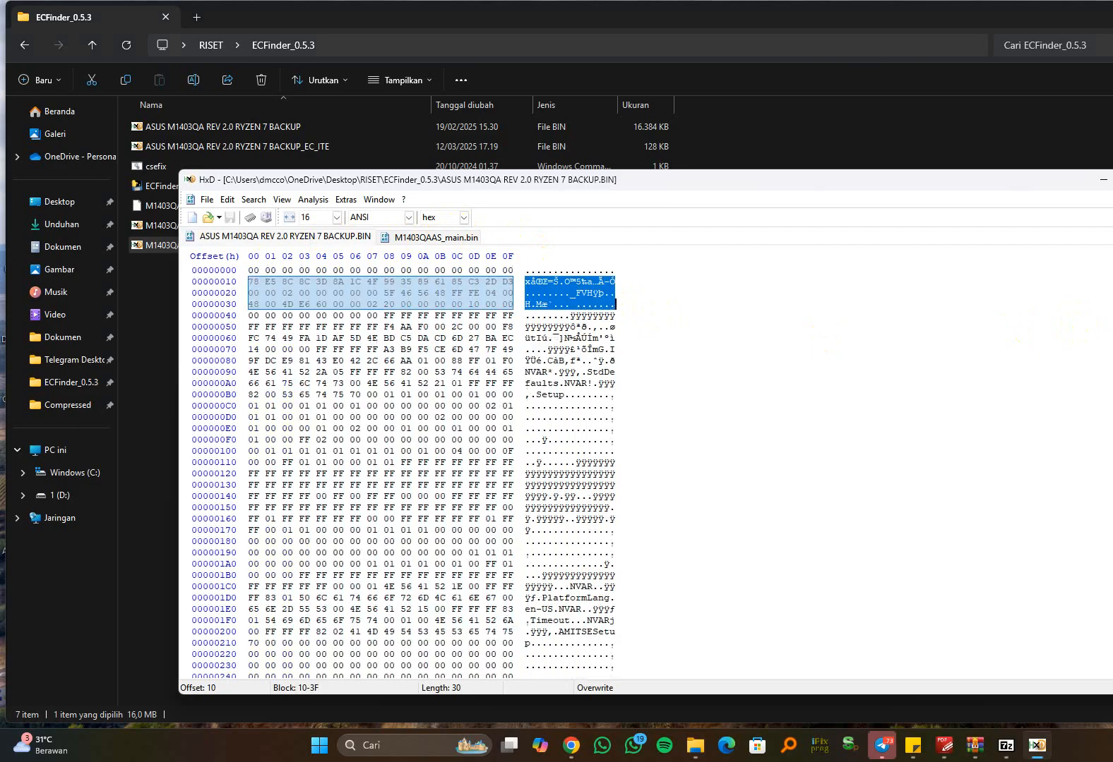
left_click(537, 326)
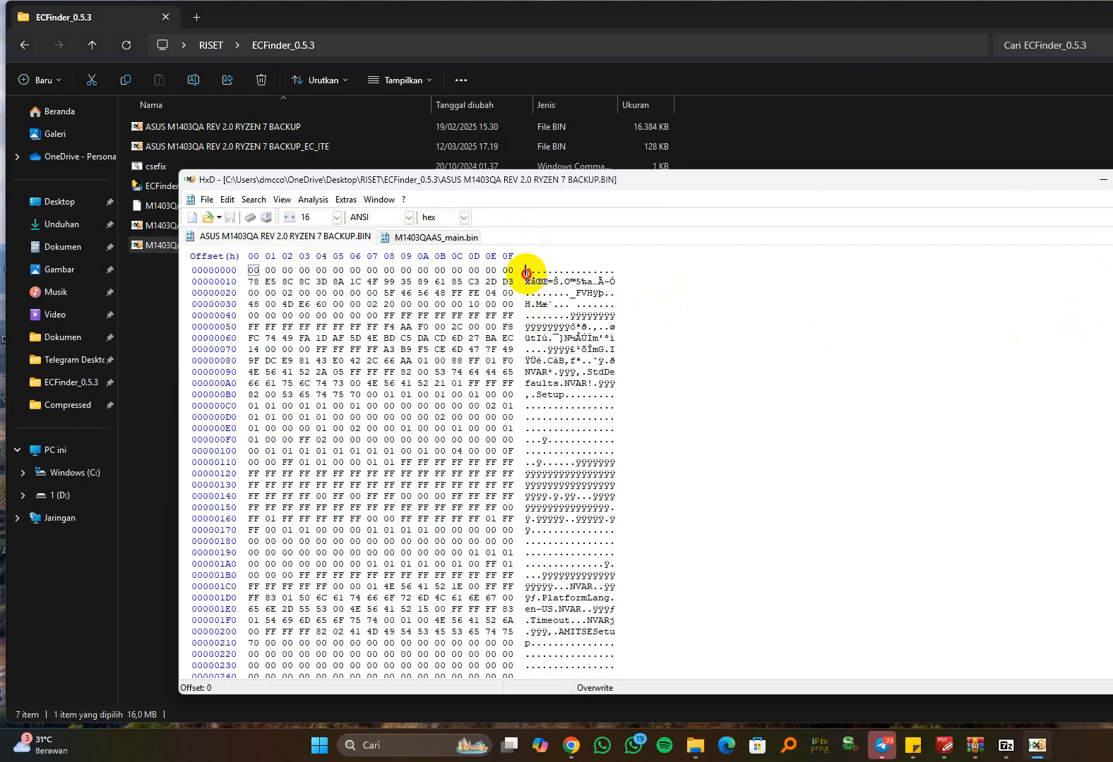
left_click_drag(526, 274, 614, 305)
left_click(436, 237)
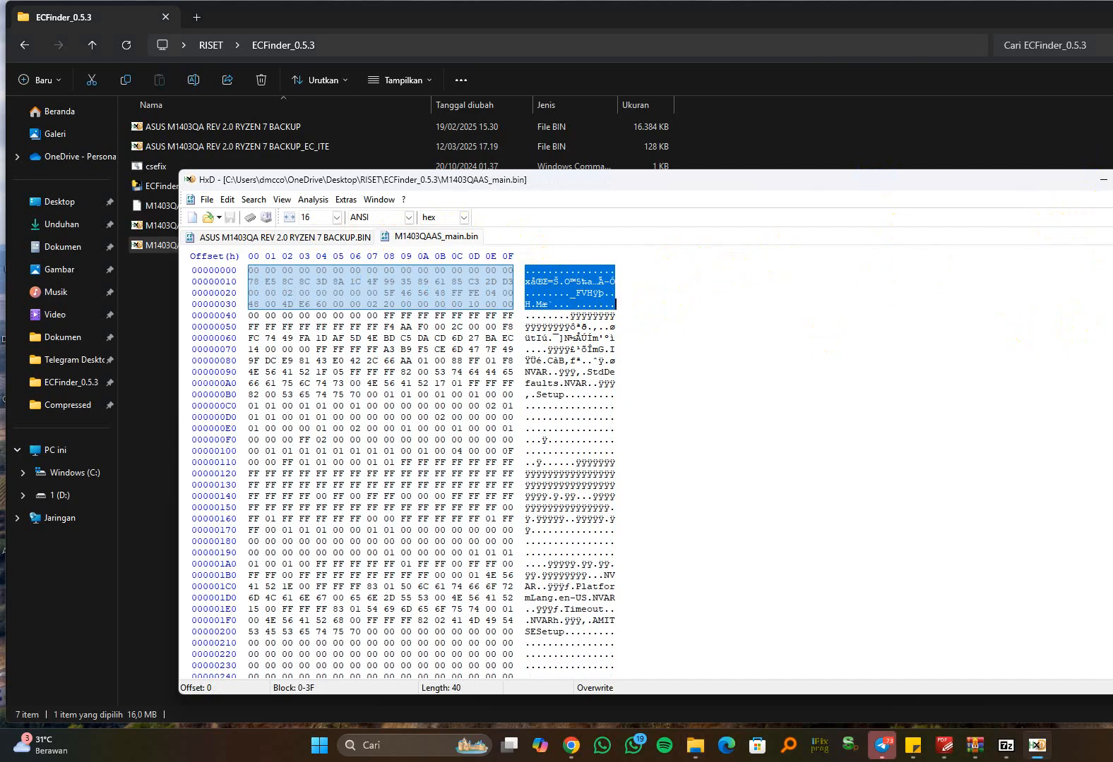
left_click(1112, 180)
left_click(622, 282)
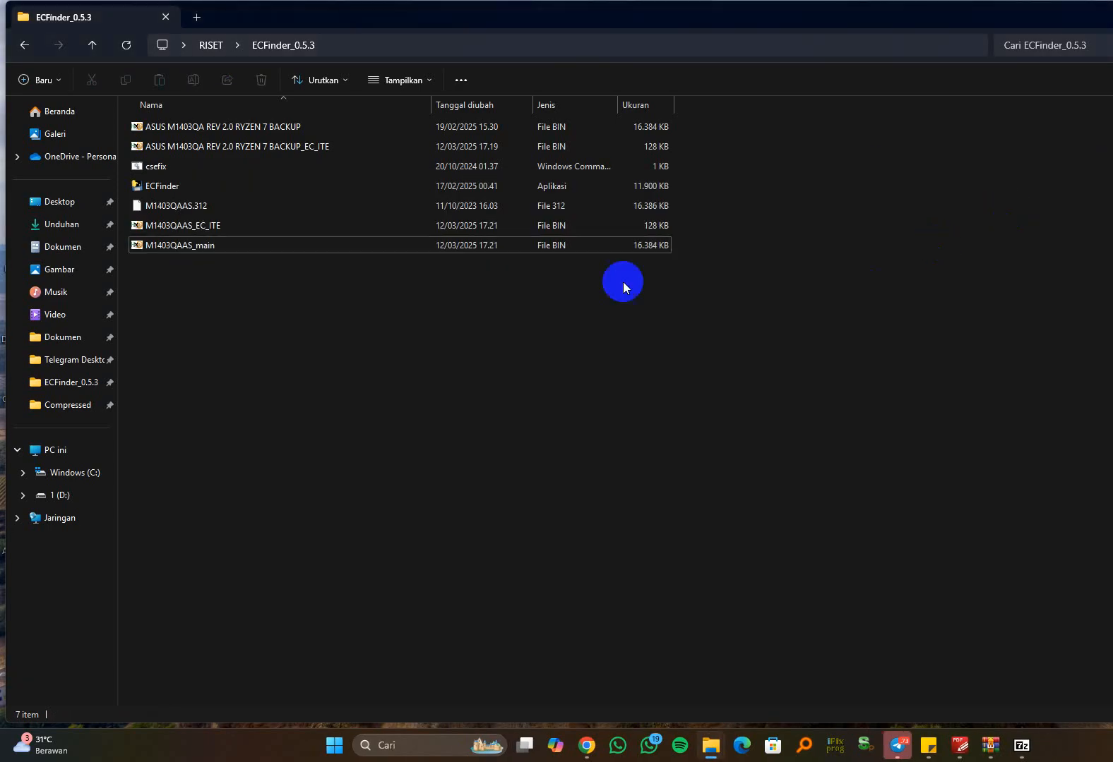
Step: Go to the PC ini drive overview in File Explorer
left_click(70, 450)
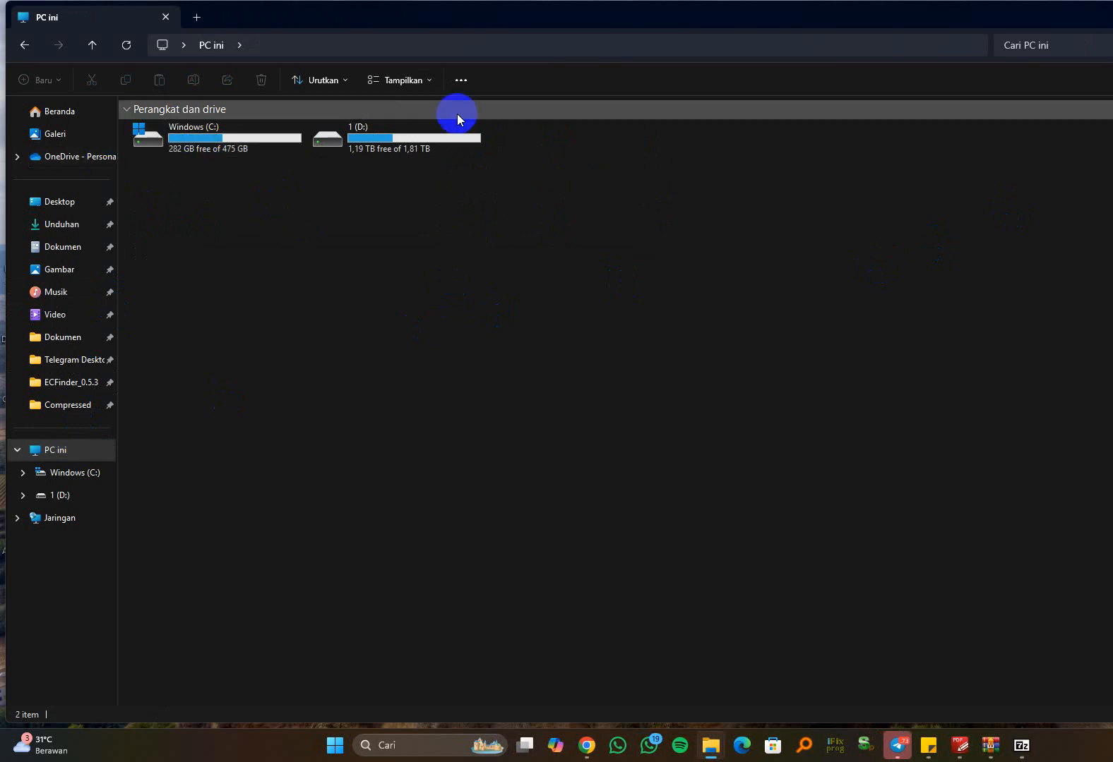